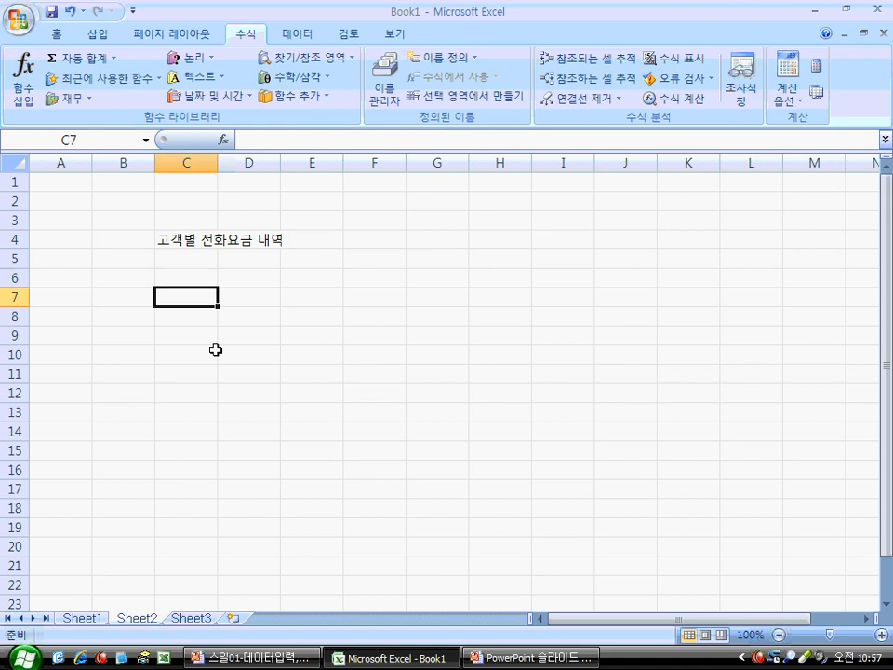
- Move the cell pointer around Sheet2 with the Down, Right, Up and Left arrow keys
{"action": "key", "text": "Down"}
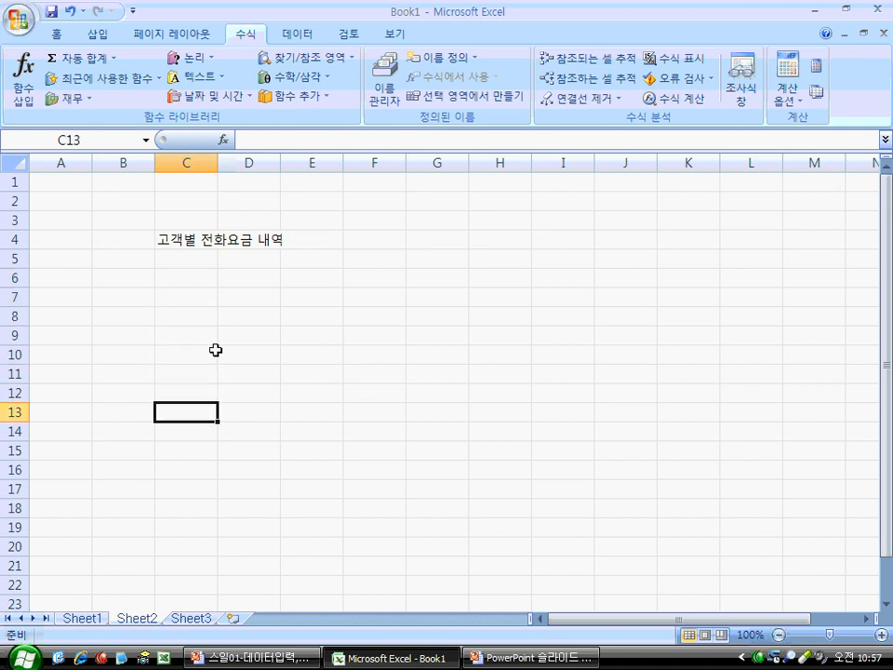
{"action": "key", "text": "Right"}
- Click across C10 to F10 and C7, step right along the rows, then select C6
{"action": "key", "text": "Right"}
{"action": "key", "text": "Right"}
{"action": "key", "text": "Right"}
{"action": "key", "text": "Up"}
{"action": "key", "text": "Up"}
{"action": "key", "text": "Up"}
{"action": "key", "text": "Up"}
{"action": "key", "text": "Left"}
{"action": "key", "text": "Left"}
{"action": "key", "text": "Left"}
{"action": "key", "text": "Left"}
{"action": "key", "text": "Left"}
{"action": "key", "text": "Down"}
{"action": "key", "text": "Down"}
{"action": "left_click", "coordinate": [204, 353]}
{"action": "left_click", "coordinate": [256, 353]}
{"action": "left_click", "coordinate": [296, 352]}
{"action": "left_click", "coordinate": [387, 352]}
{"action": "key", "text": "Right"}
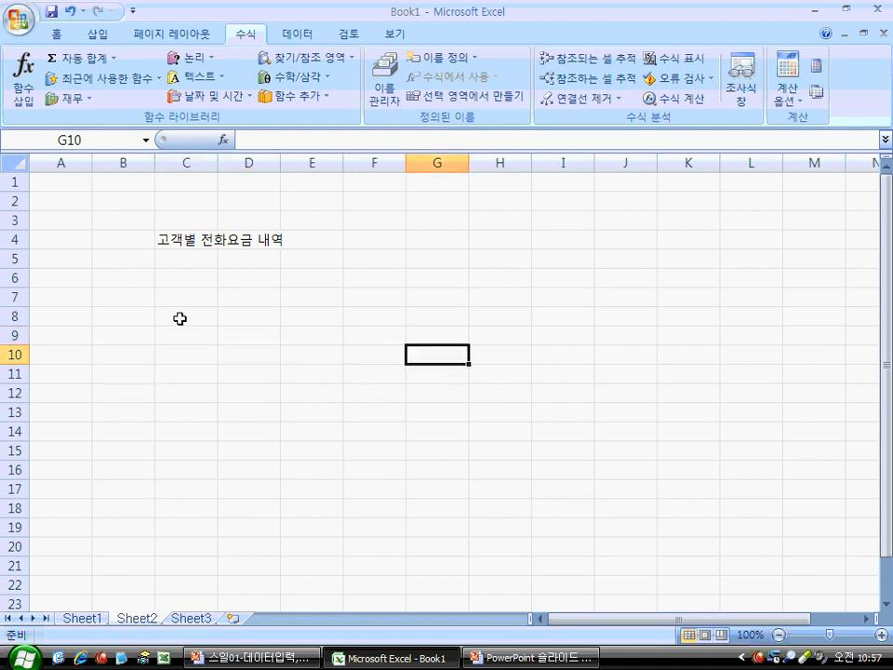
{"action": "left_click", "coordinate": [190, 299]}
{"action": "key", "text": "Right"}
{"action": "key", "text": "Right"}
{"action": "key", "text": "Right"}
{"action": "key", "text": "Right"}
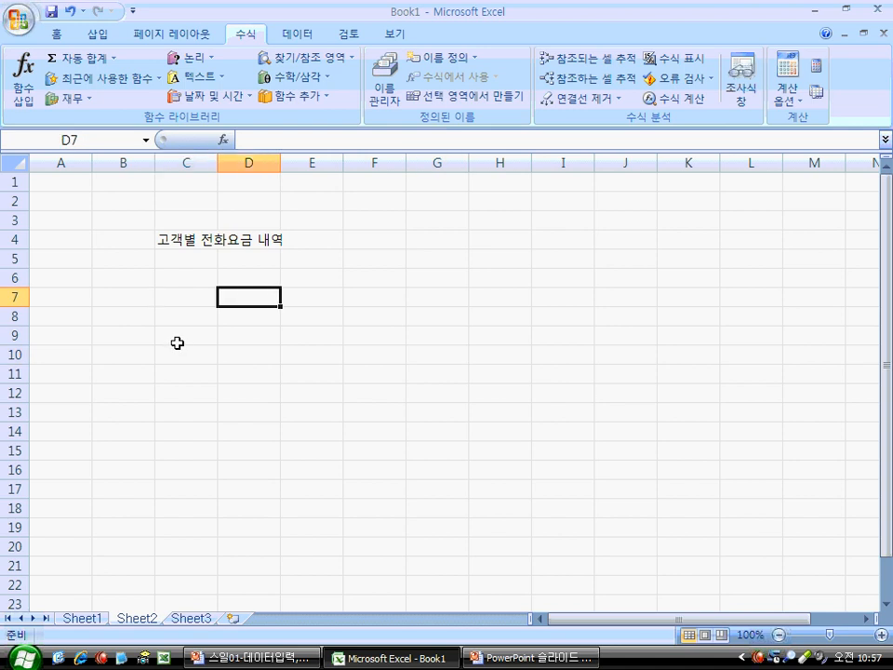
{"action": "key", "text": "Right"}
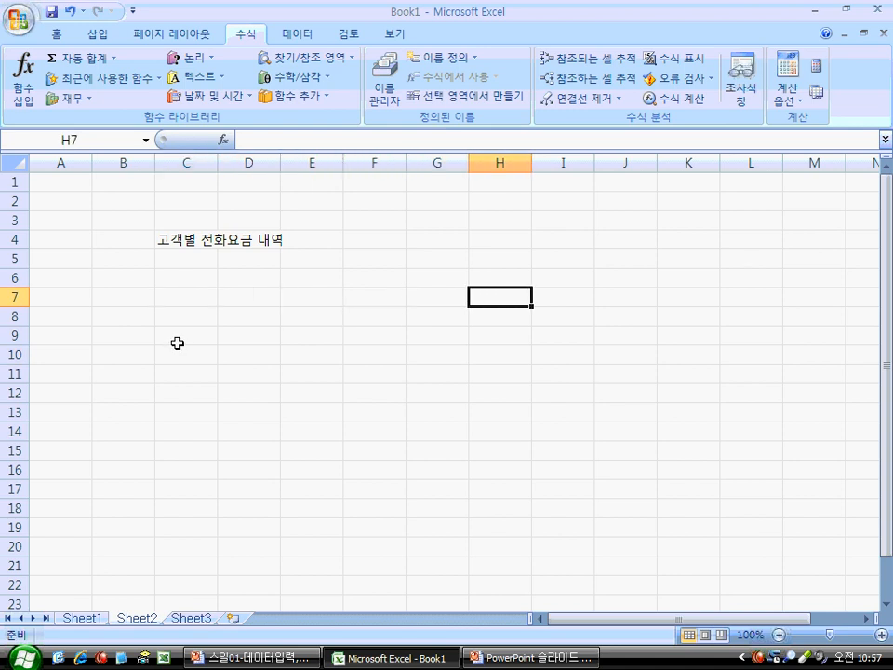
{"action": "left_click", "coordinate": [184, 284]}
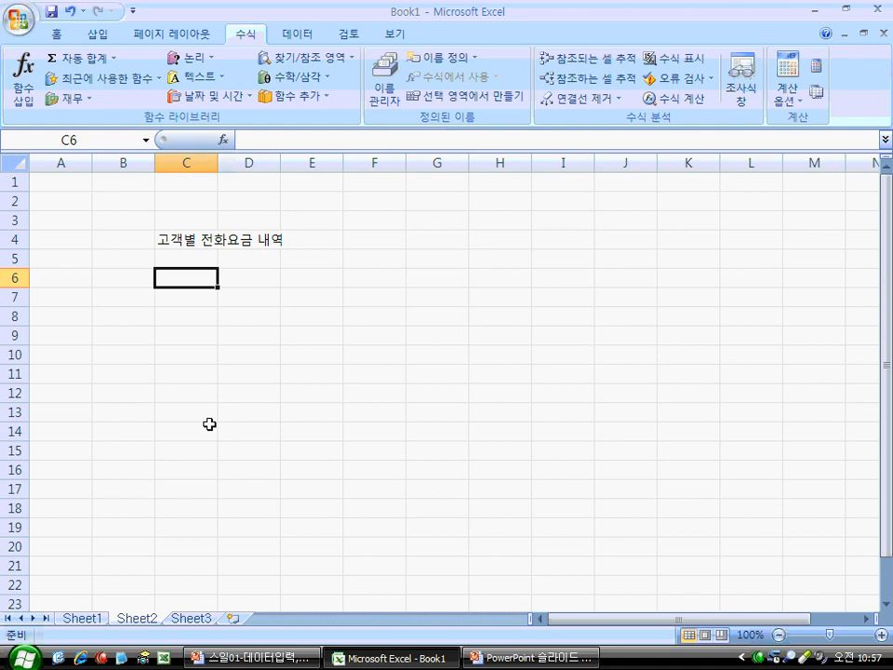
- Enter headers 고객번호, 사용자, 전화종류, 국내통화량 across C6:F6
{"action": "type", "text": "고객ㅂ"}
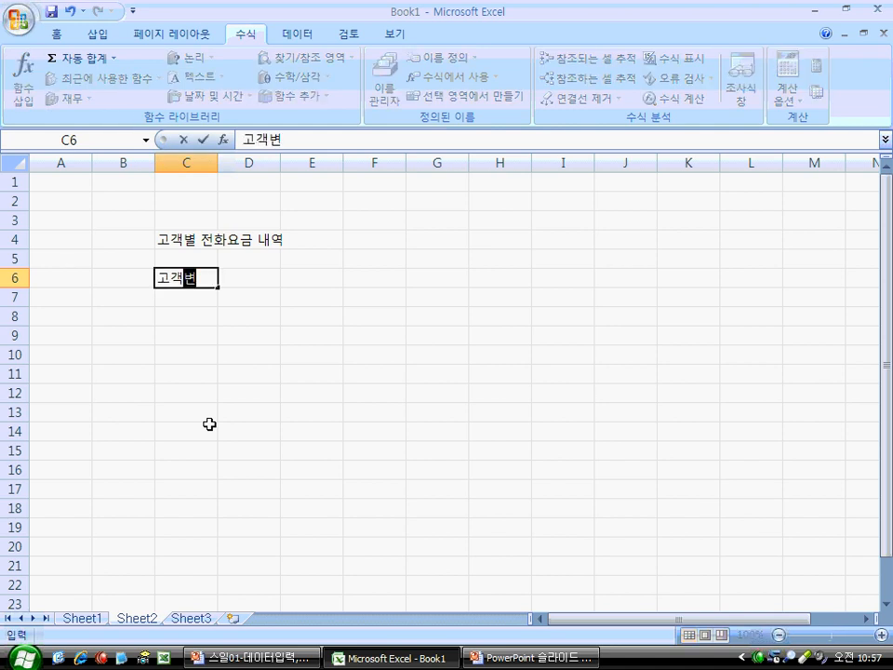
{"action": "type", "text": "번호"}
{"action": "key", "text": "Tab"}
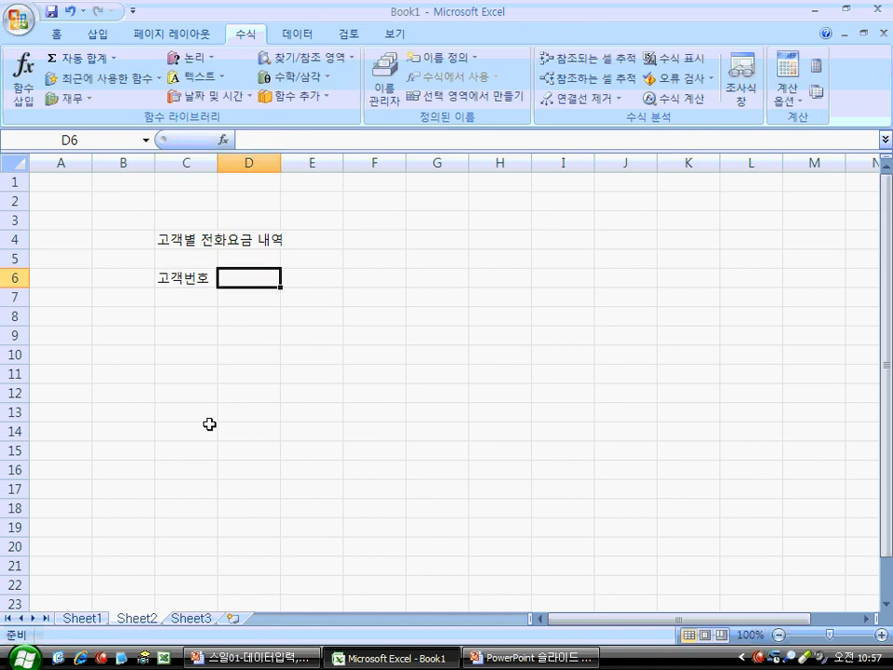
{"action": "type", "text": "사용자"}
{"action": "key", "text": "Tab"}
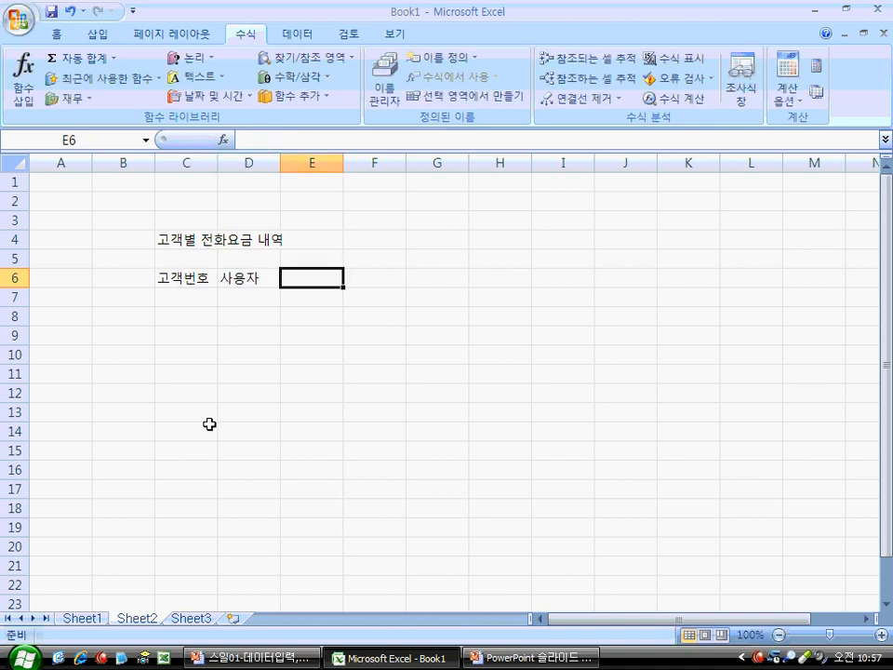
{"action": "type", "text": "전화종류"}
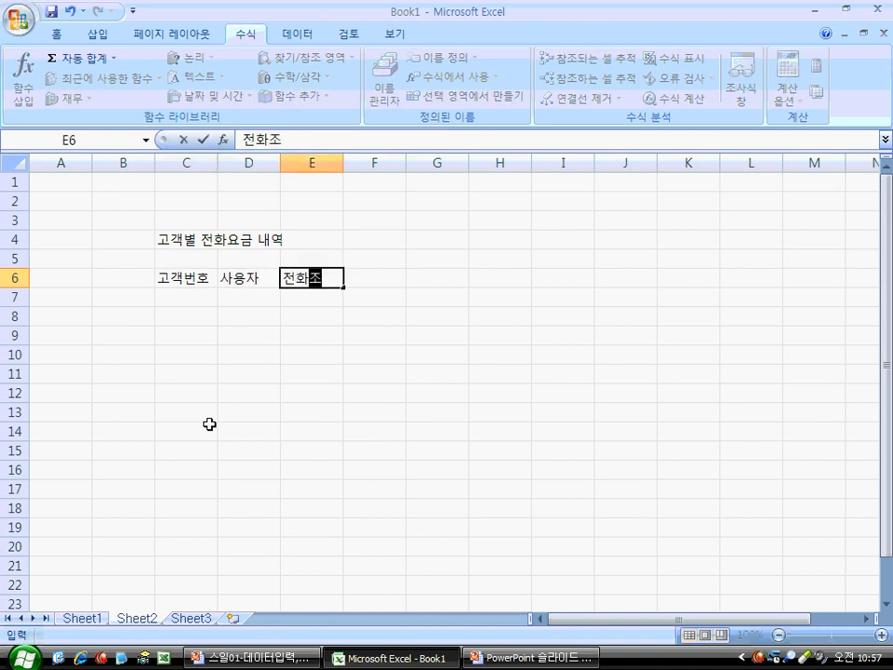
{"action": "key", "text": "Tab"}
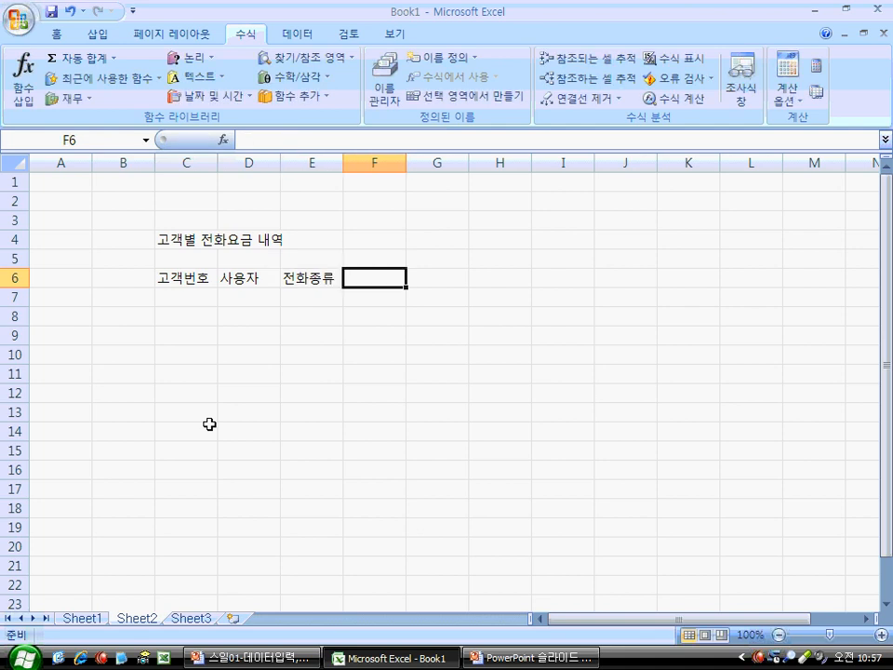
{"action": "type", "text": "국내통화량"}
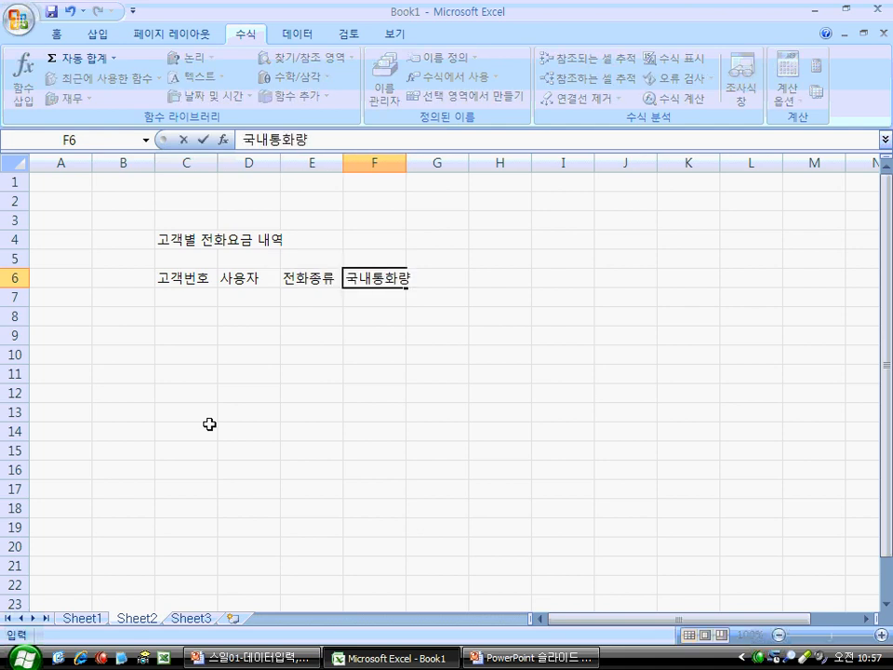
{"action": "key", "text": "Return"}
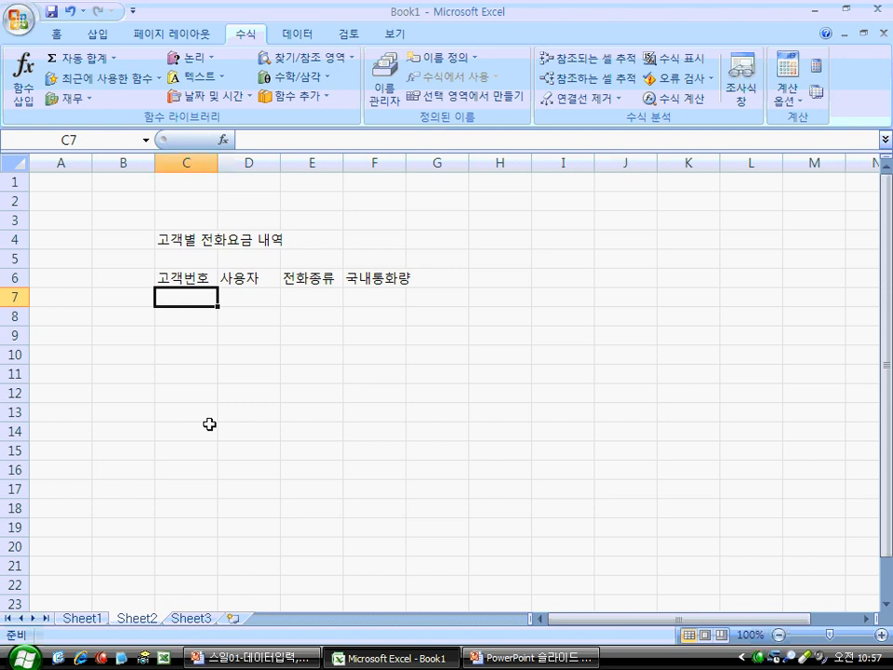
- Enter customer numbers 140, 236 and 330 in C7:C9
{"action": "type", "text": "140"}
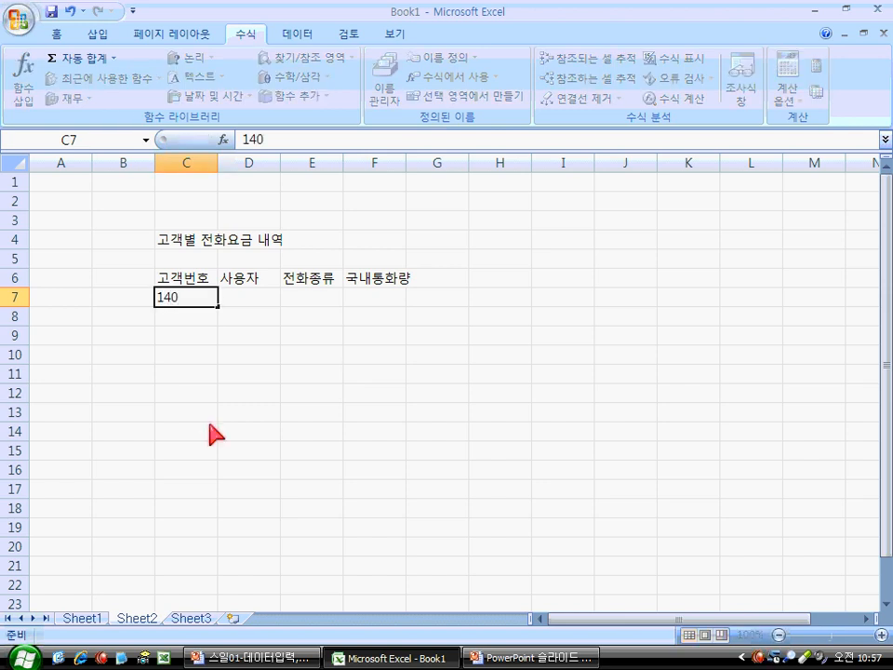
{"action": "key", "text": "Return"}
{"action": "type", "text": "236"}
{"action": "key", "text": "Return"}
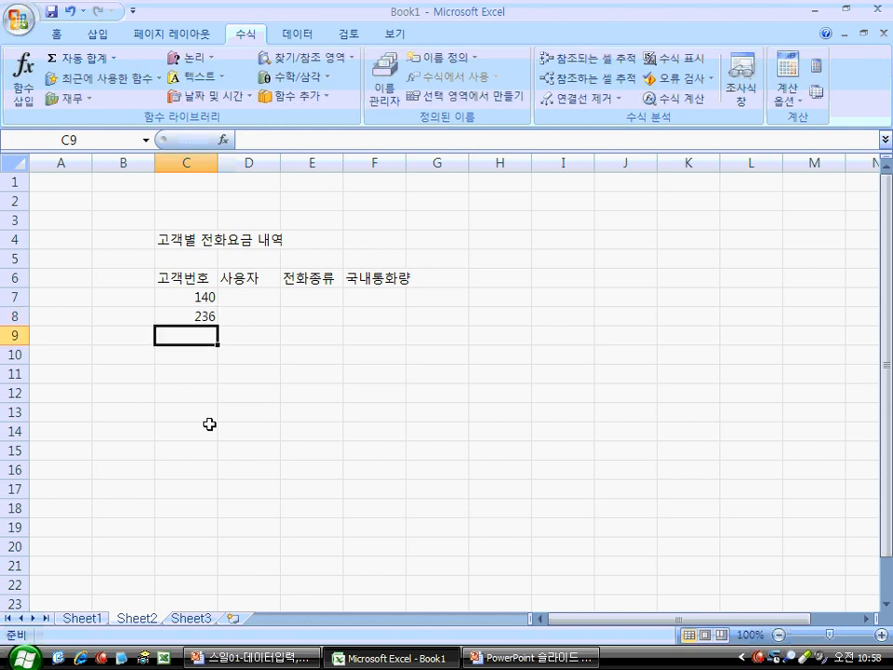
{"action": "type", "text": "330"}
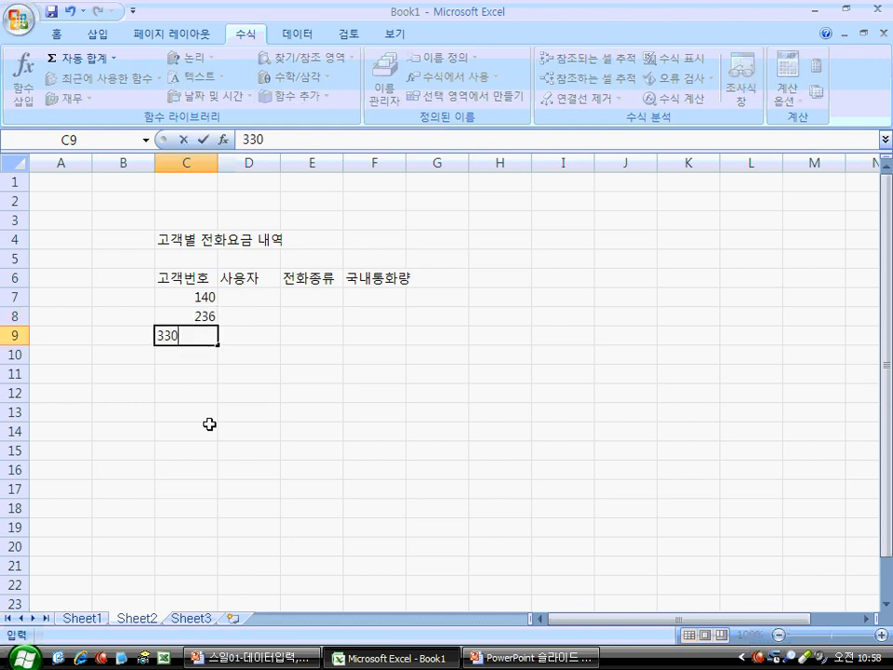
{"action": "key", "text": "Right"}
- Enter the three user names in D7:D9
{"action": "key", "text": "Up"}
{"action": "key", "text": "Up"}
{"action": "type", "text": "나한일"}
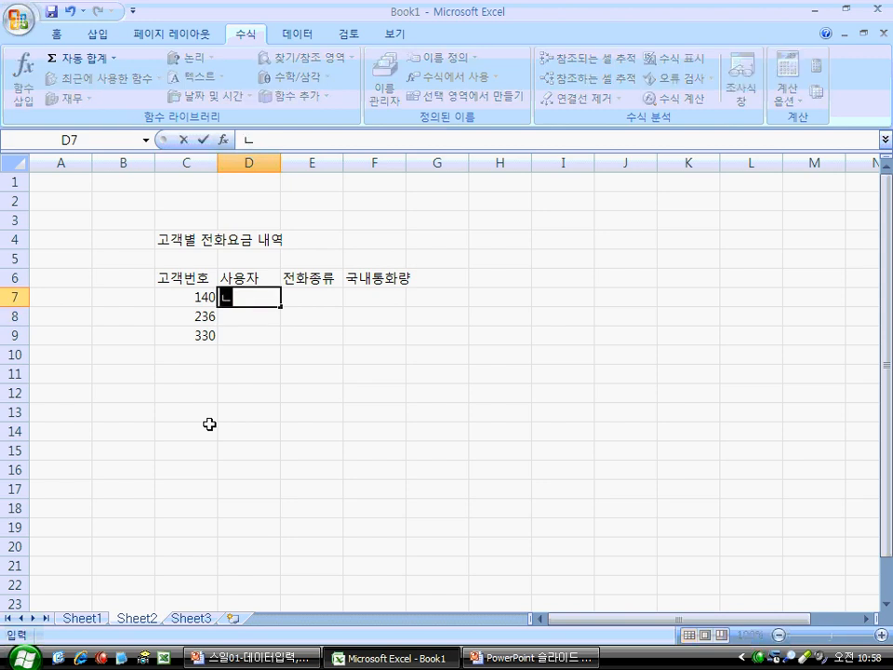
{"action": "key", "text": "Return"}
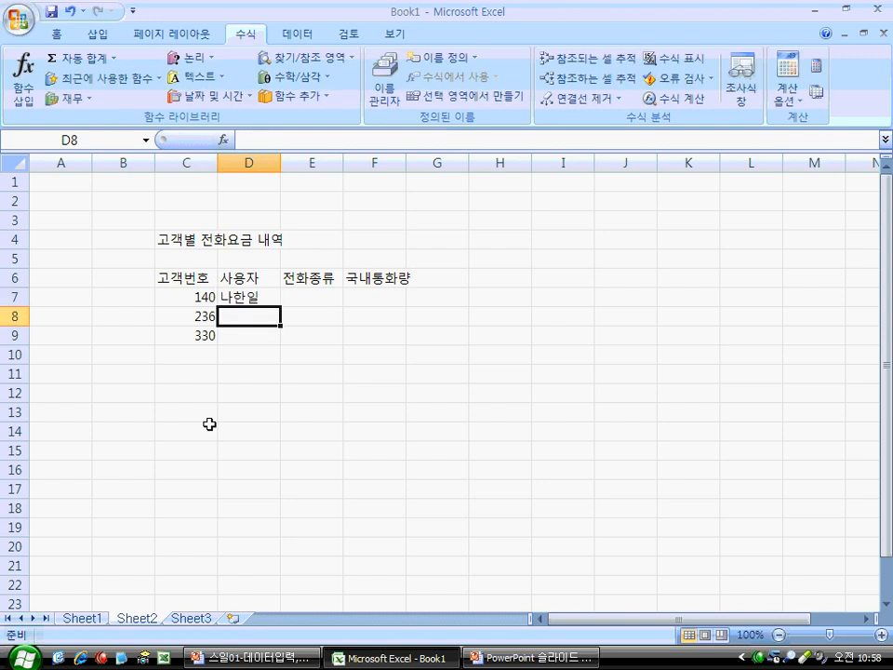
{"action": "type", "text": "장동건"}
{"action": "key", "text": "Return"}
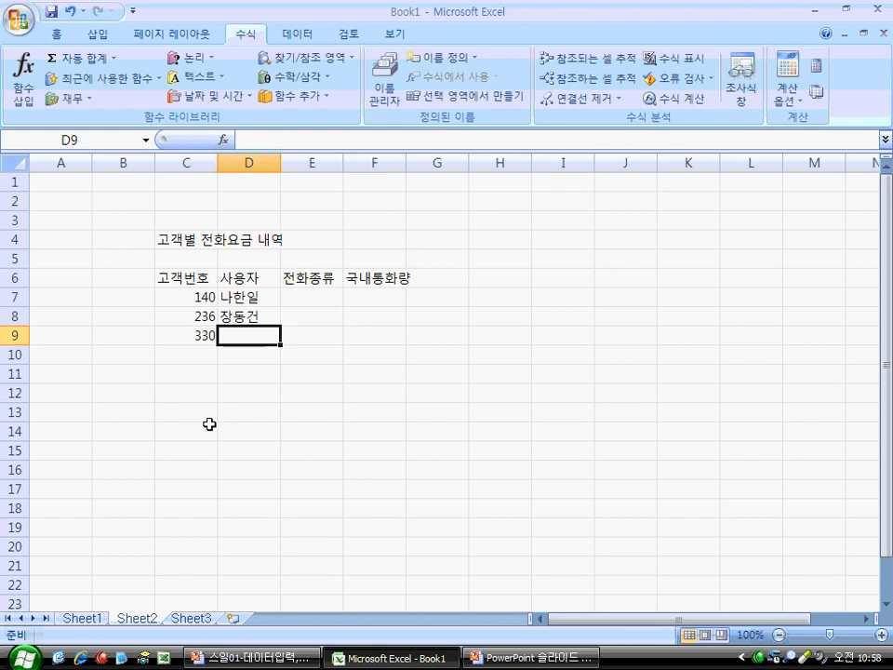
{"action": "type", "text": "이겨라"}
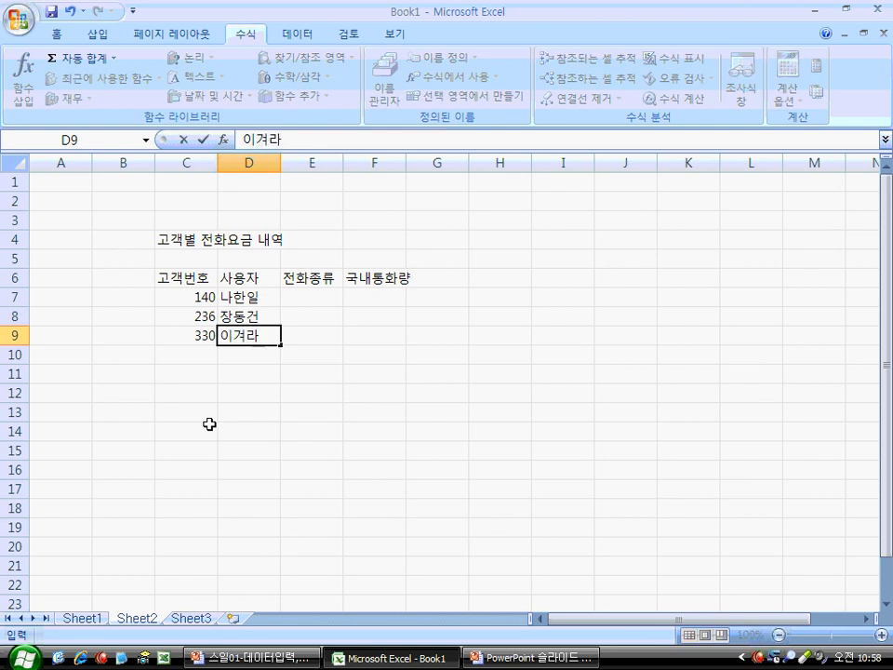
{"action": "key", "text": "Right"}
{"action": "key", "text": "Up"}
{"action": "key", "text": "Up"}
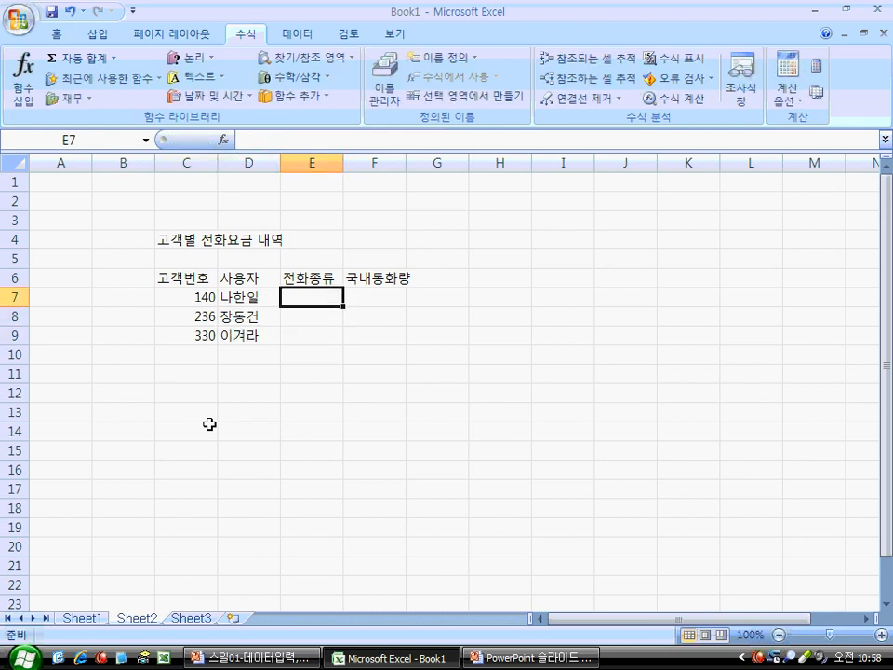
- Enter 영업용 in E7, then use AutoComplete to fill the same value into E8 and E9
{"action": "type", "text": "영업ㅇ"}
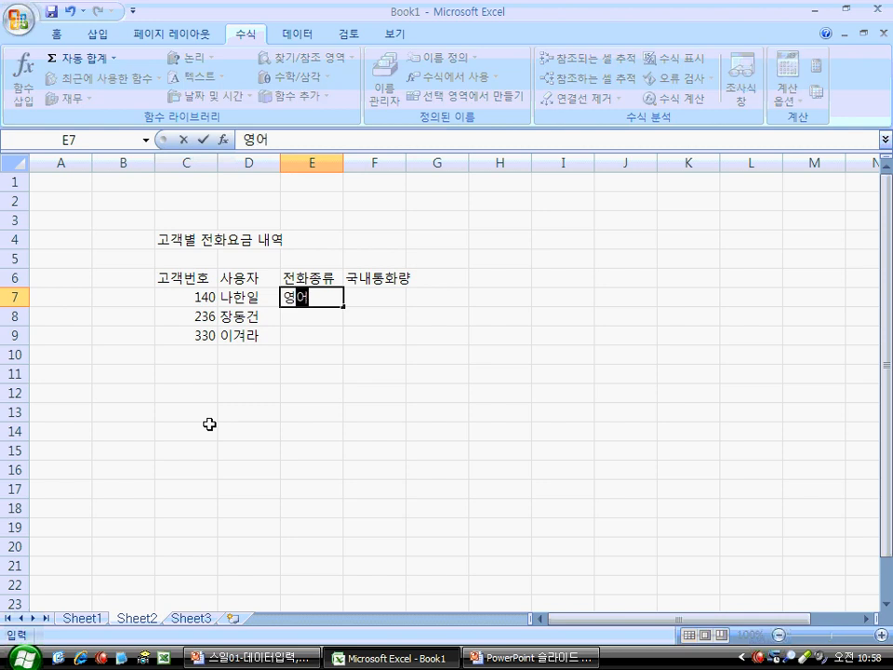
{"action": "type", "text": "ㅛㅇ"}
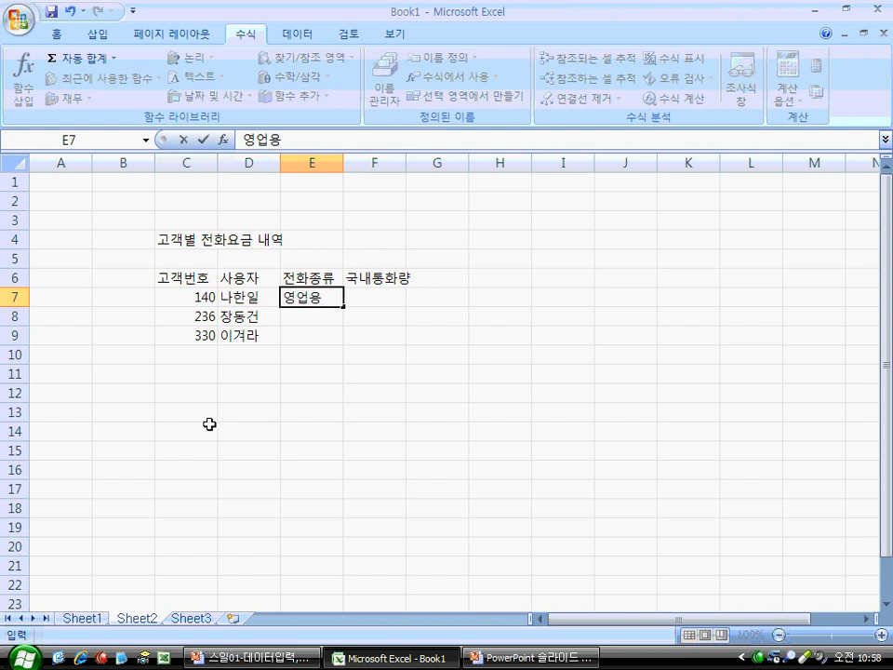
{"action": "key", "text": "Return"}
{"action": "type", "text": "영업용"}
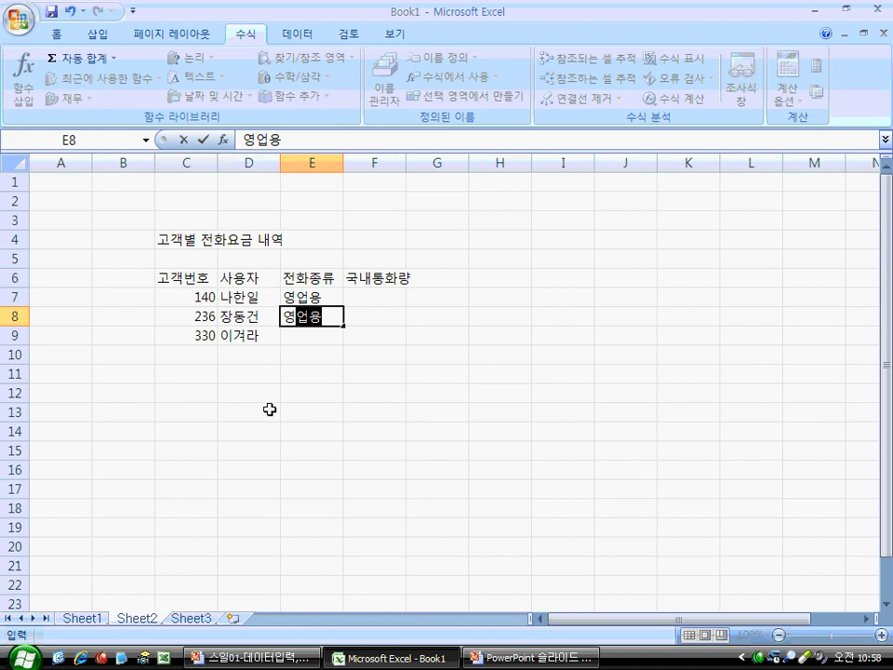
{"action": "key", "text": "Return"}
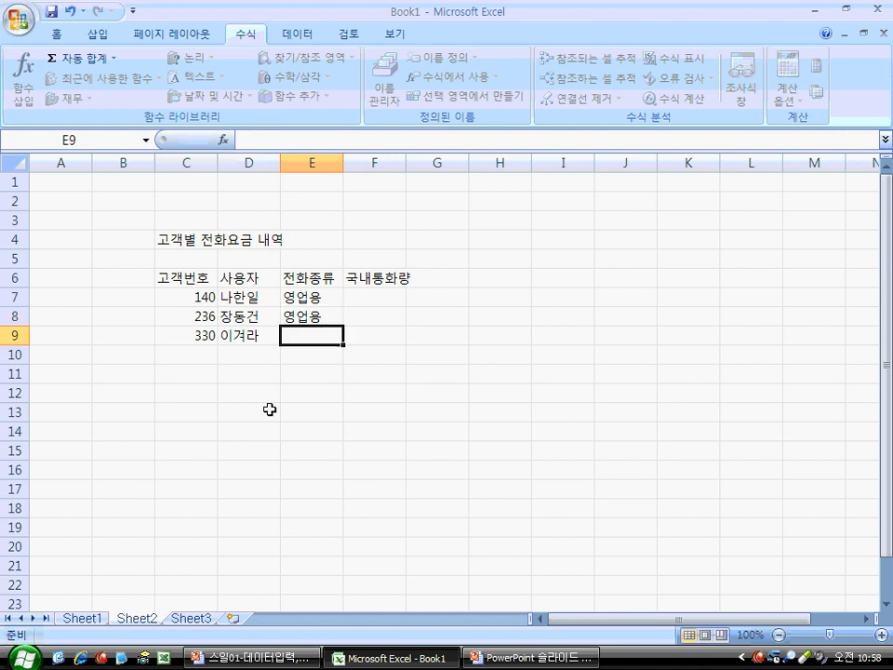
{"action": "type", "text": "영업용"}
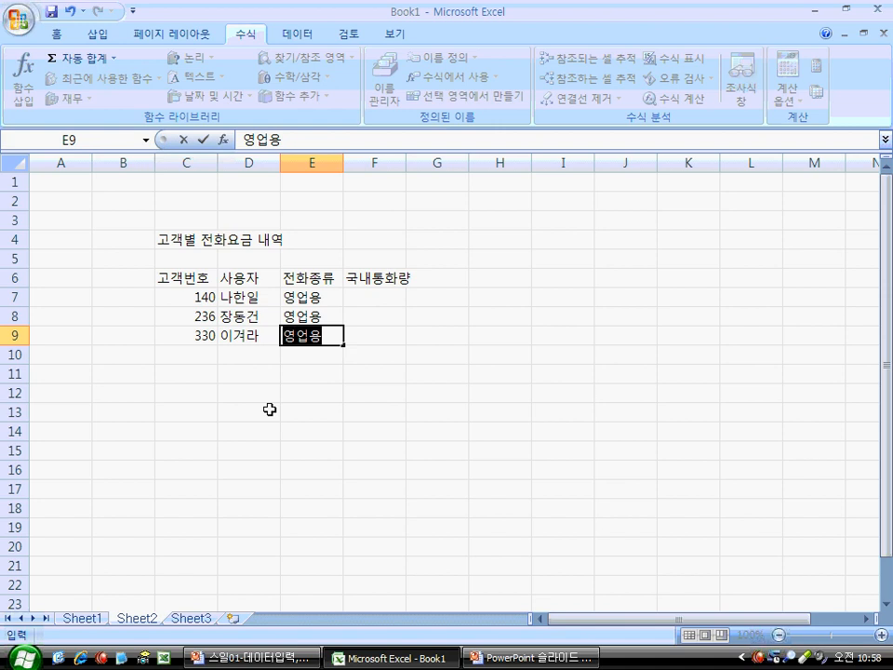
{"action": "key", "text": "Return"}
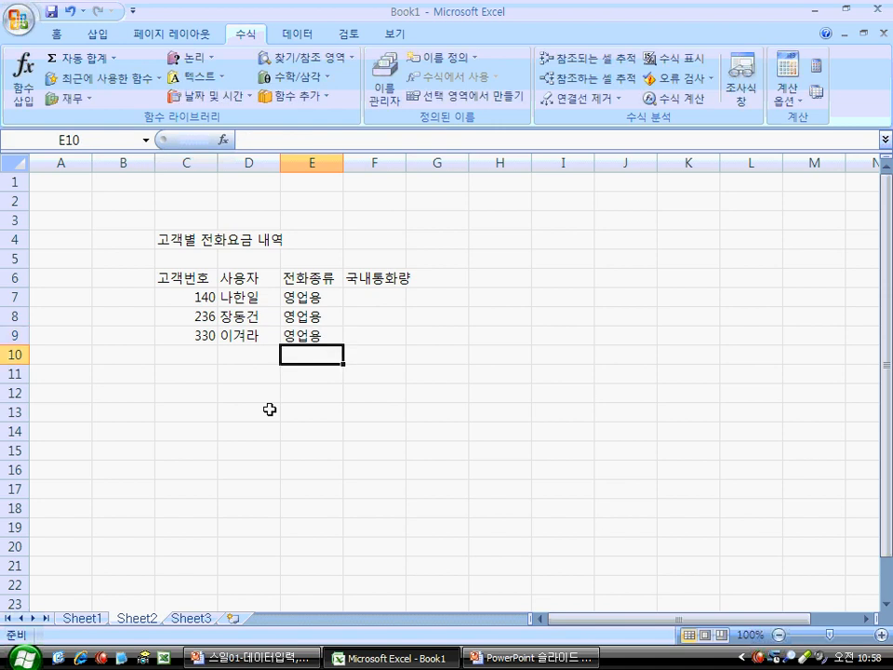
- Clear E8:E9, drag E7's fill handle down, and undo the fill that went past row 9
{"action": "mouse_move", "coordinate": [317, 320]}
{"action": "left_mouse_down"}
{"action": "mouse_move", "coordinate": [324, 333]}
{"action": "mouse_move", "coordinate": [319, 328]}
{"action": "left_mouse_up"}
{"action": "key", "text": "Delete"}
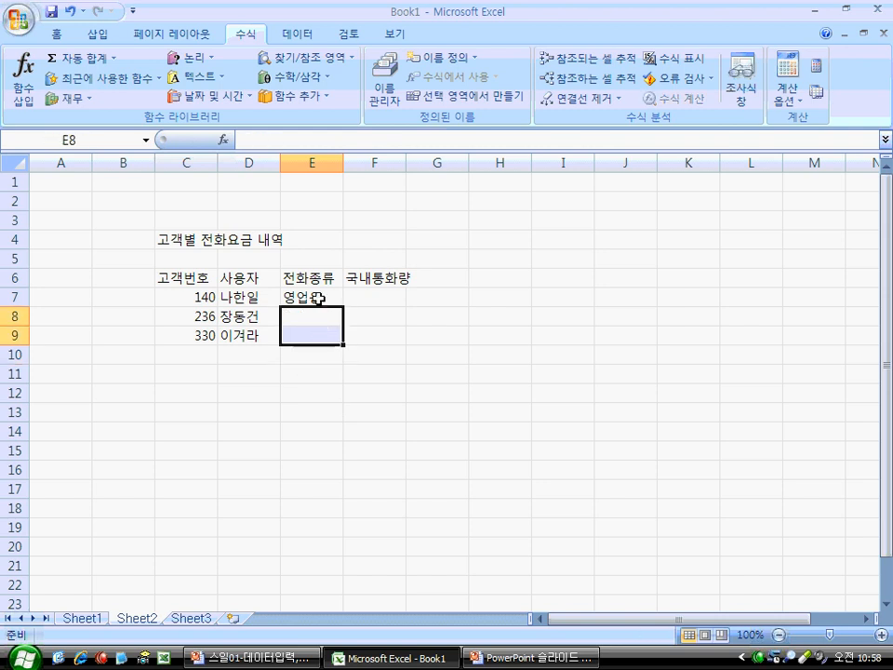
{"action": "left_click", "coordinate": [317, 298]}
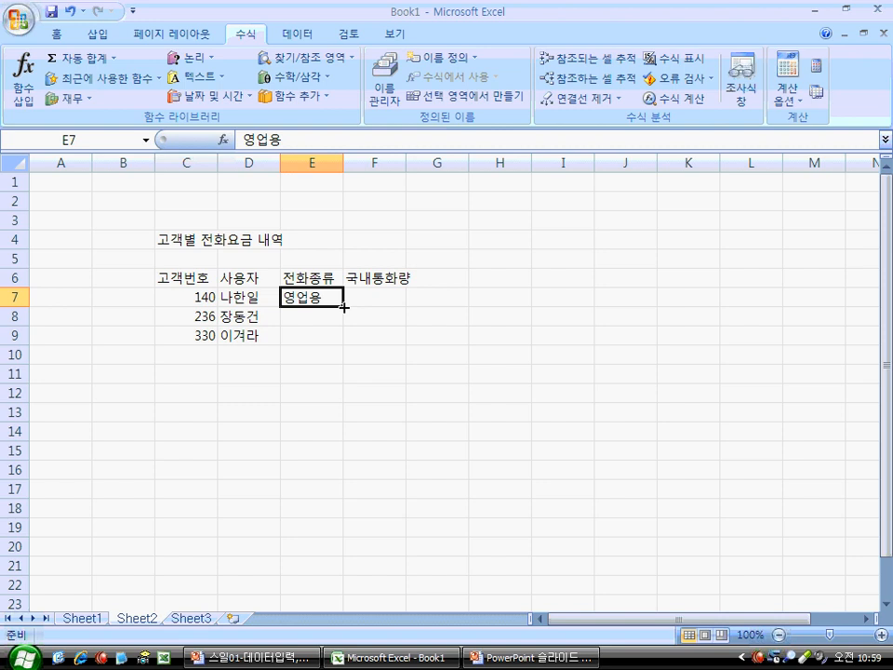
{"action": "left_click_drag", "start_coordinate": [343, 306], "coordinate": [346, 514]}
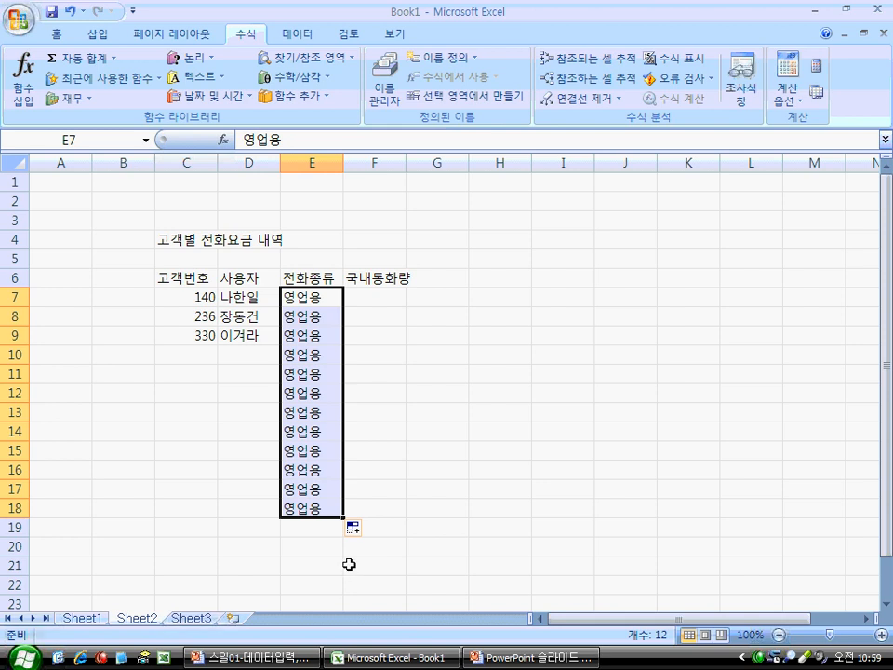
{"action": "left_click", "coordinate": [71, 13]}
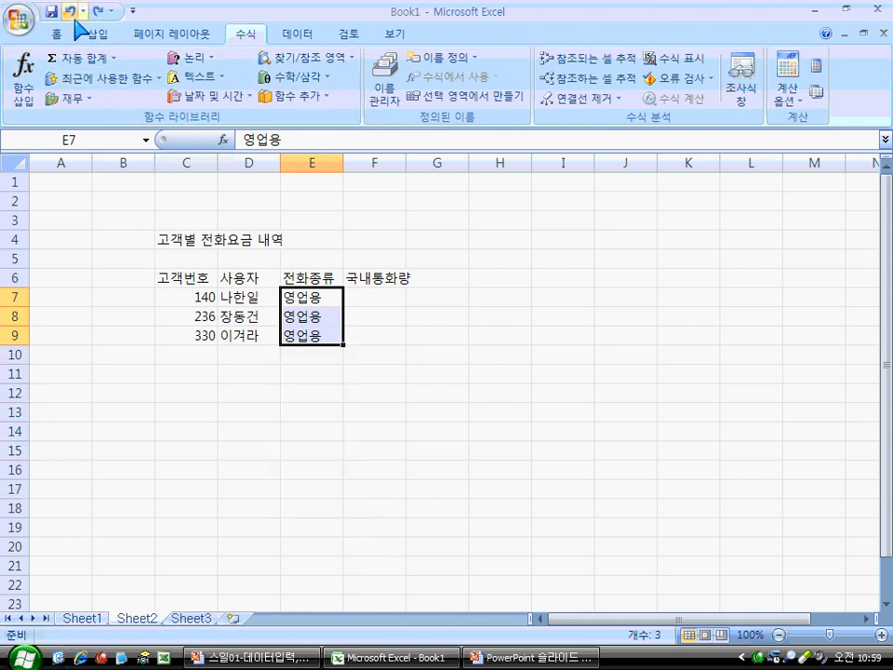
{"action": "left_click", "coordinate": [399, 304]}
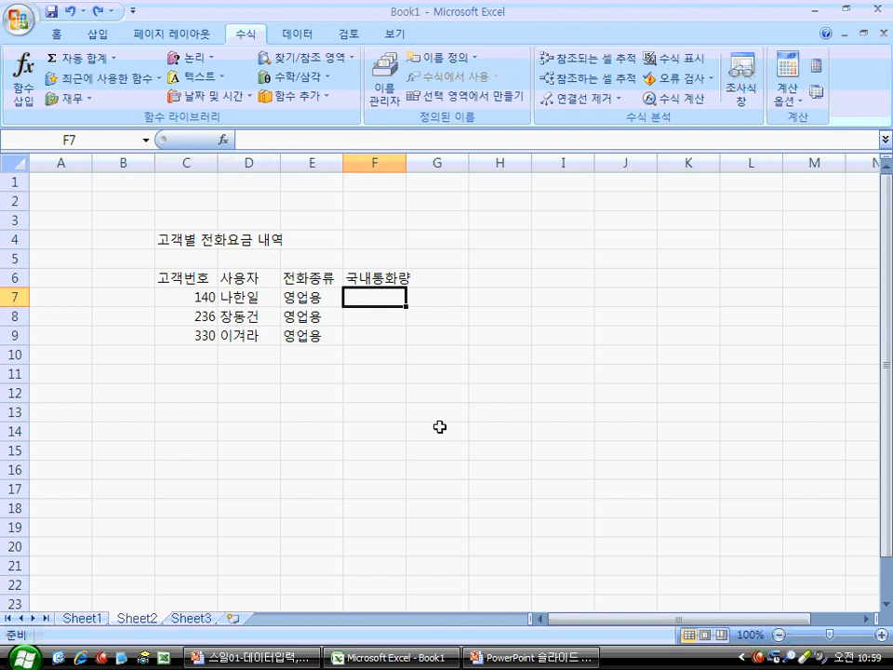
- Enter 210, 64 and 252 in F7:F9
{"action": "type", "text": "210"}
{"action": "key", "text": "Return"}
{"action": "type", "text": "64"}
{"action": "key", "text": "Return"}
{"action": "type", "text": "252"}
{"action": "key", "text": "Return"}
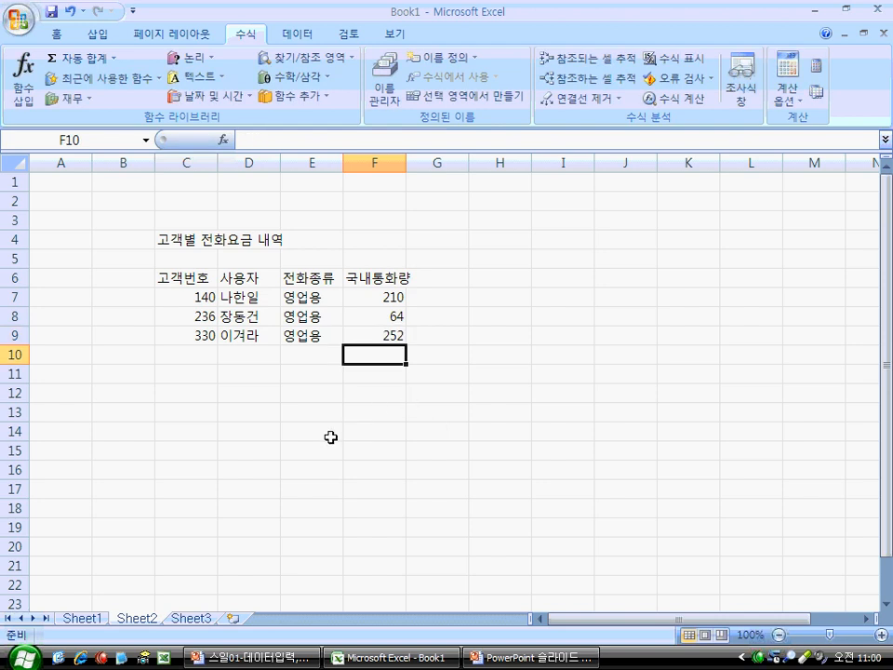
- Select cells F6 through F9 one at a time to check the 국내통화량 column
{"action": "left_click", "coordinate": [369, 333]}
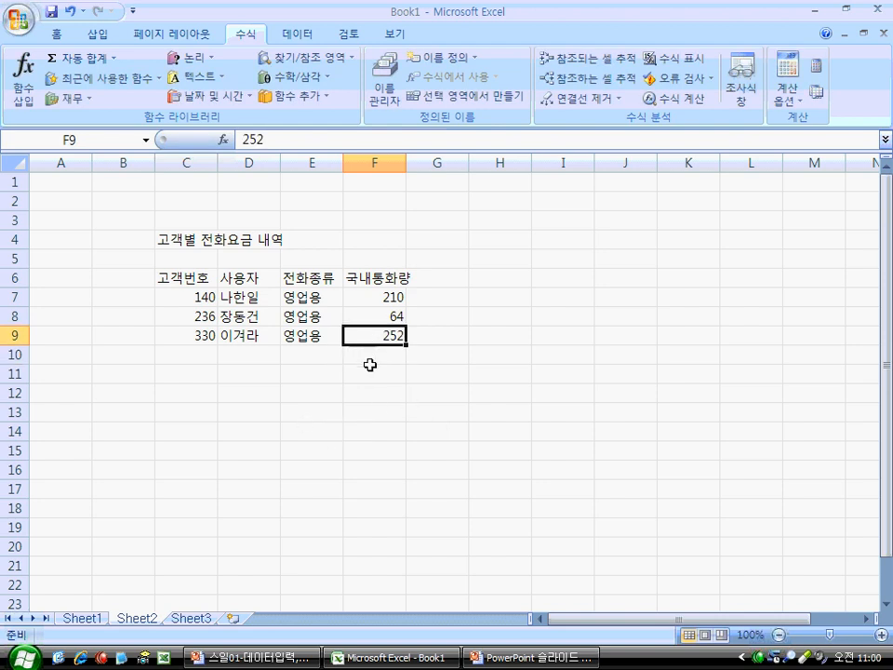
{"action": "left_click", "coordinate": [373, 279]}
{"action": "left_click", "coordinate": [381, 313]}
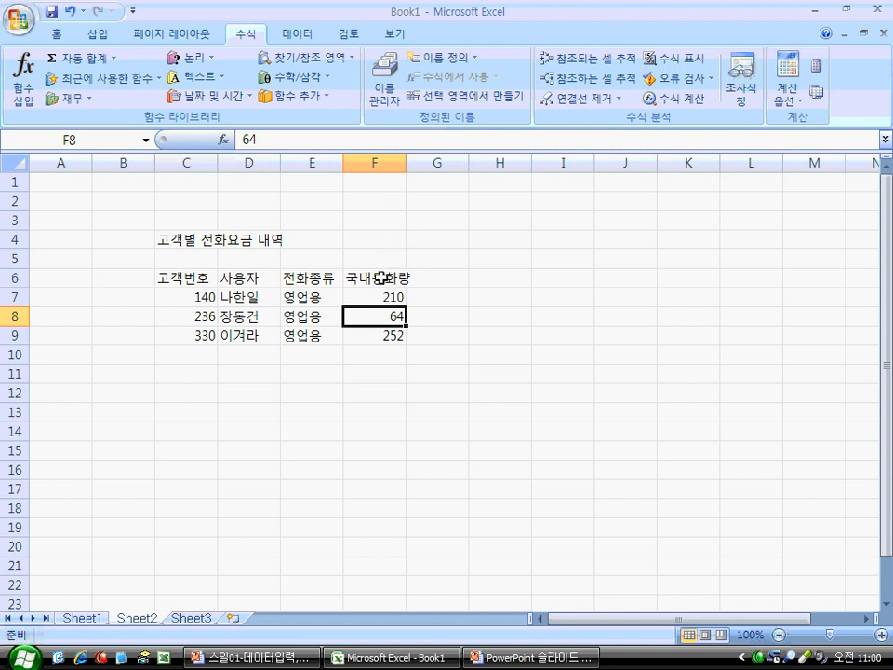
{"action": "left_click", "coordinate": [381, 277]}
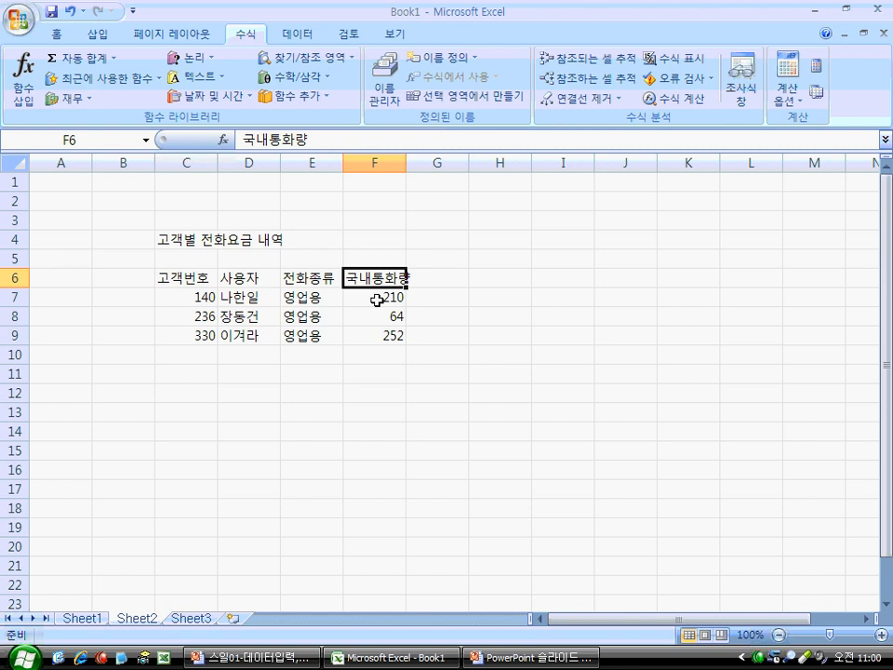
{"action": "left_click", "coordinate": [372, 296]}
{"action": "left_click", "coordinate": [435, 333]}
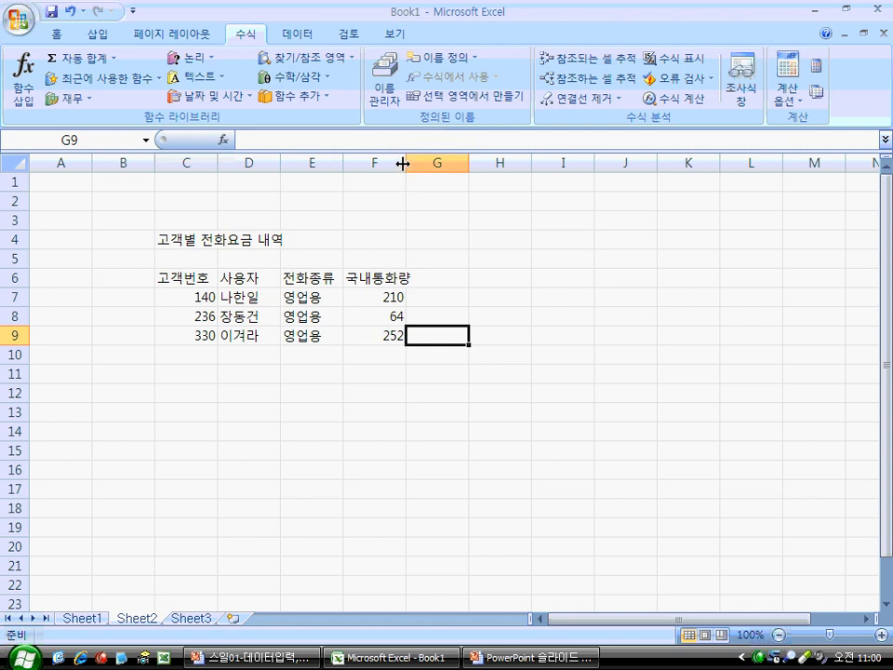
- Widen column F, undo it, then AutoFit column F to the 국내통화량 heading
{"action": "left_click_drag", "start_coordinate": [403, 164], "coordinate": [420, 164]}
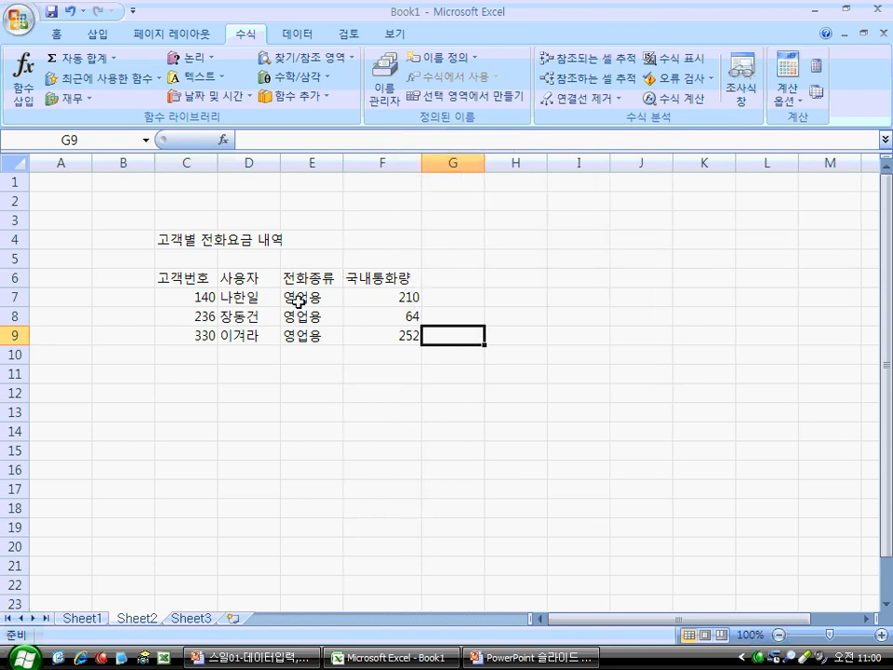
{"action": "left_click", "coordinate": [68, 12]}
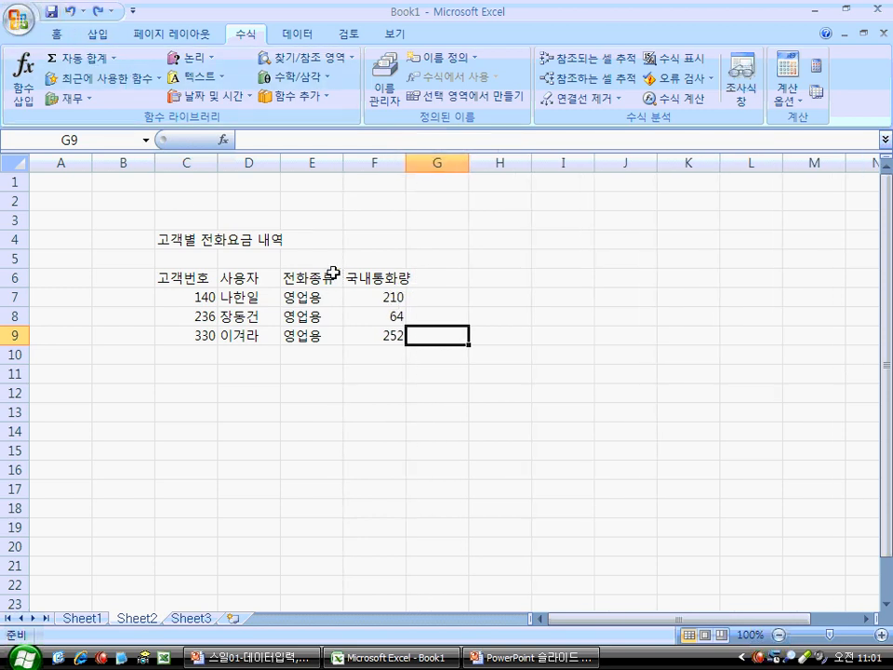
{"action": "double_click", "coordinate": [405, 163]}
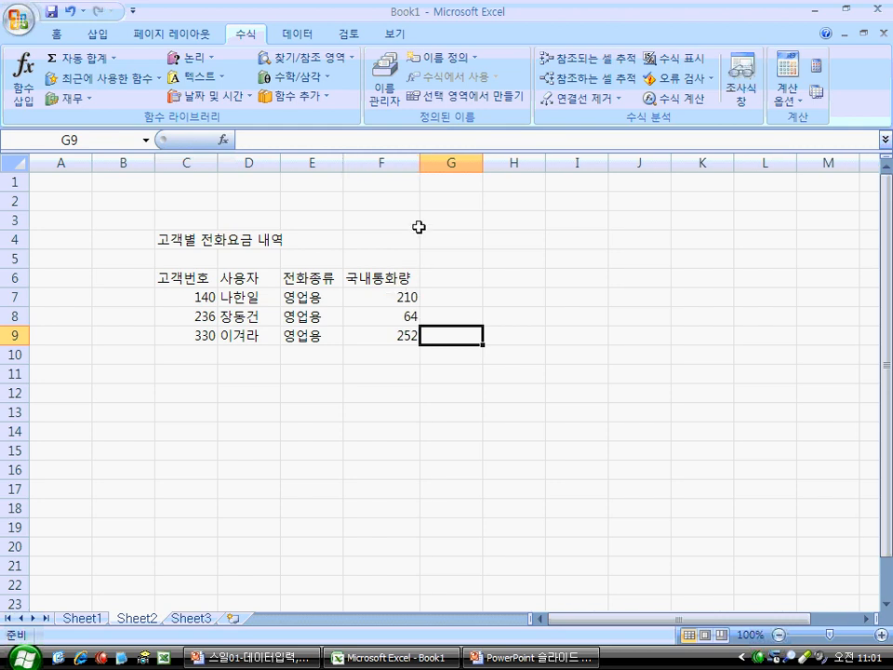
{"action": "left_click", "coordinate": [398, 282]}
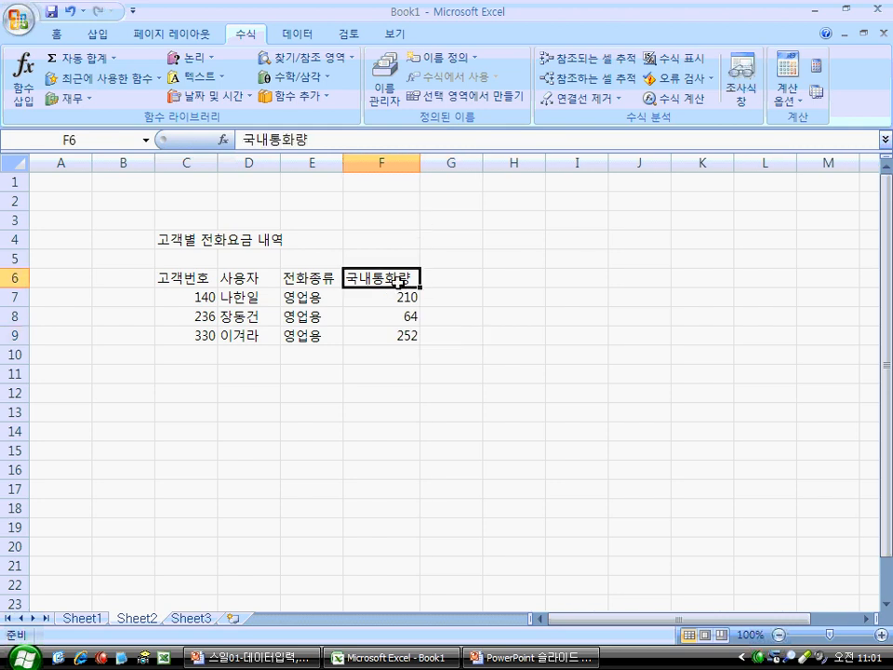
{"action": "left_click_drag", "start_coordinate": [398, 282], "coordinate": [408, 335]}
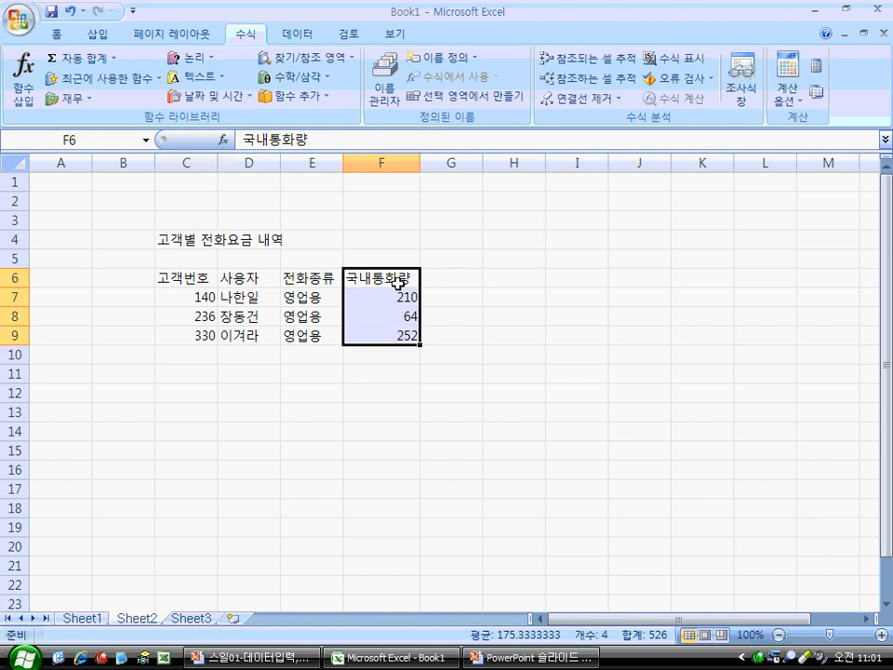
{"action": "left_click", "coordinate": [433, 296]}
{"action": "left_click", "coordinate": [409, 278]}
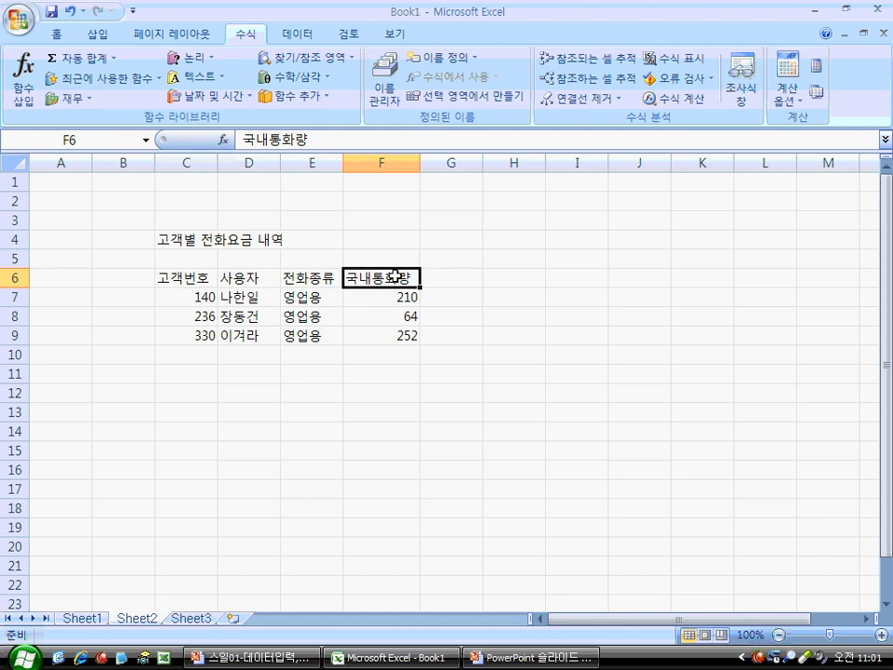
- Widen column F well past its contents, then AutoFit it back to size
{"action": "left_click_drag", "start_coordinate": [420, 168], "coordinate": [541, 176]}
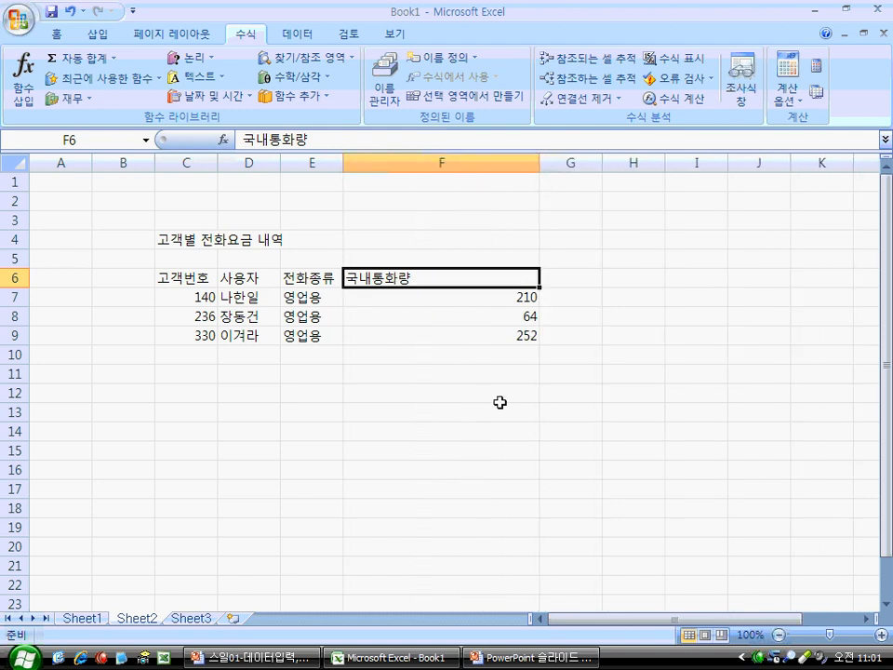
{"action": "double_click", "coordinate": [540, 166]}
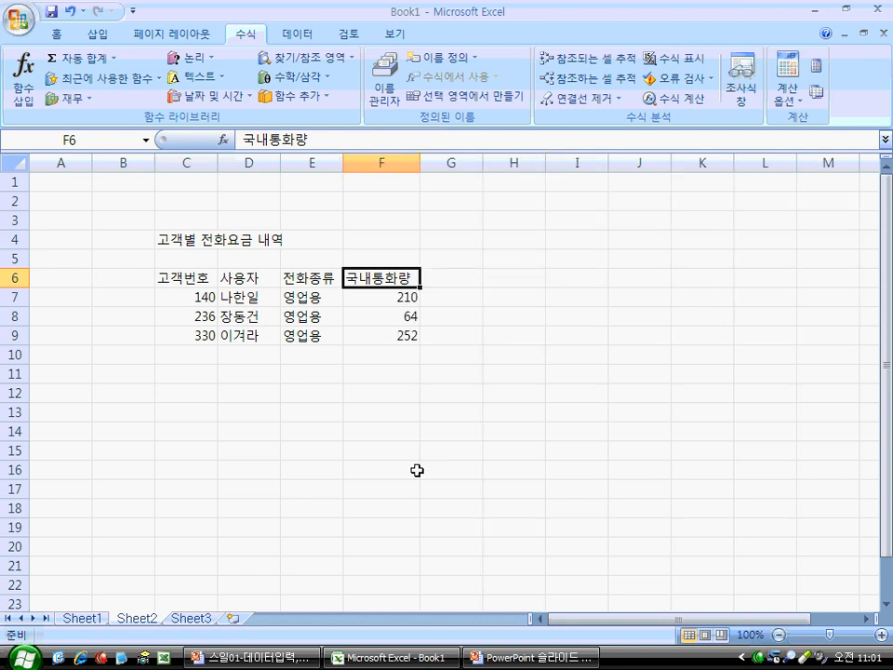
{"action": "left_click", "coordinate": [351, 426]}
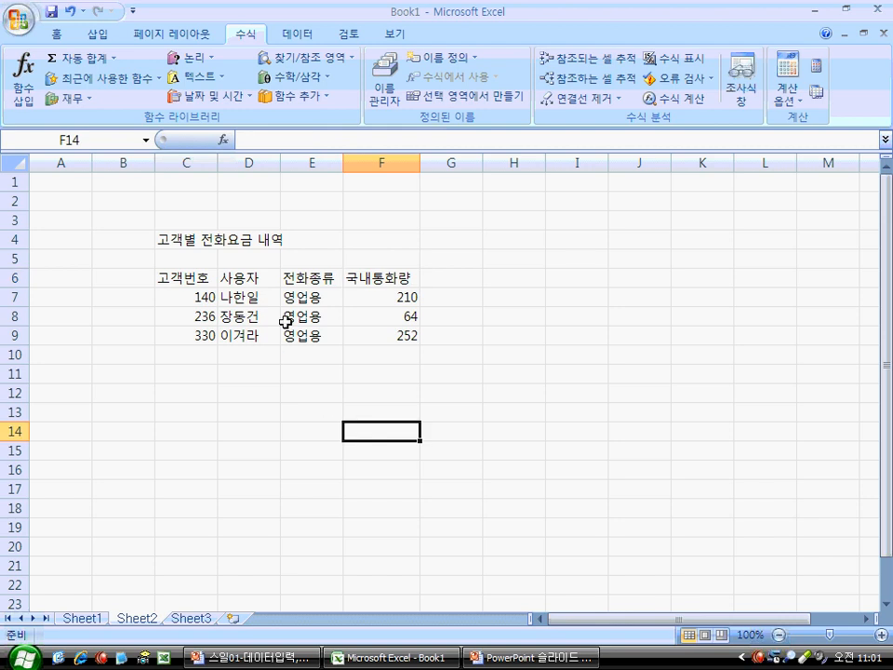
- Drag from C4 to F9 to select the table, repeating the selection four times
{"action": "left_click_drag", "start_coordinate": [186, 240], "coordinate": [381, 335]}
{"action": "left_click", "coordinate": [352, 411]}
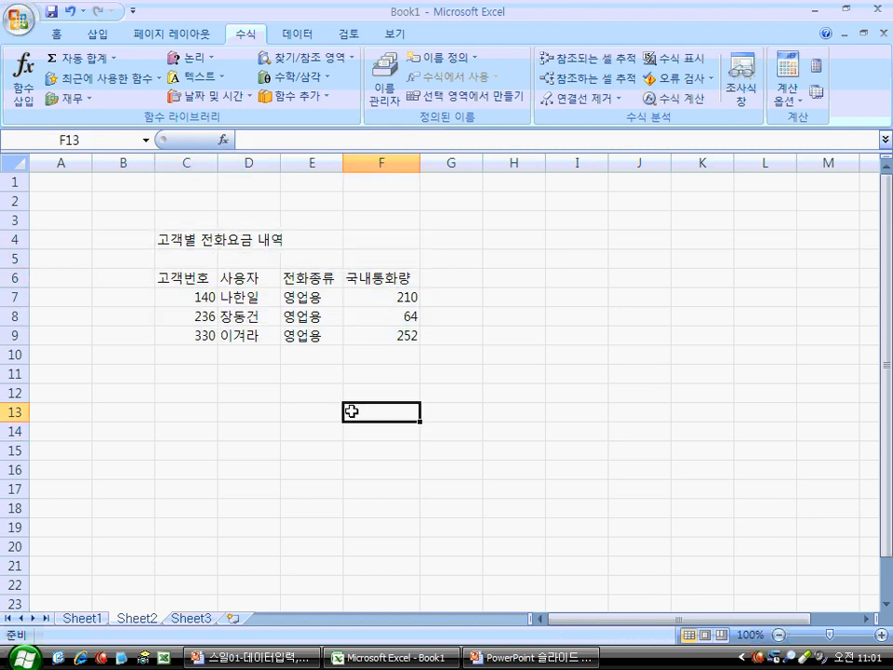
{"action": "left_click_drag", "start_coordinate": [182, 239], "coordinate": [384, 337]}
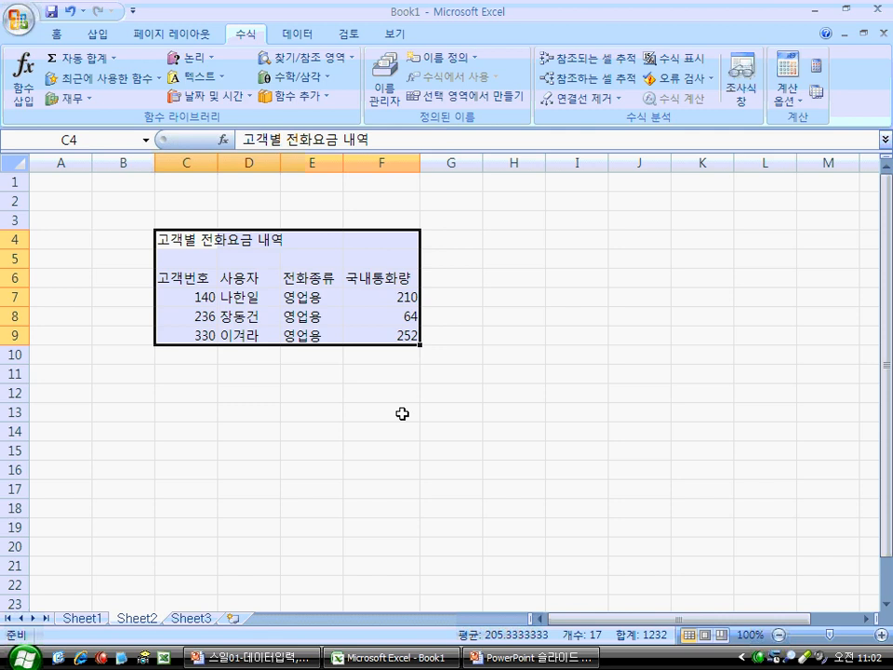
{"action": "left_click", "coordinate": [402, 413]}
{"action": "left_click_drag", "start_coordinate": [185, 238], "coordinate": [368, 335]}
{"action": "left_click", "coordinate": [316, 372]}
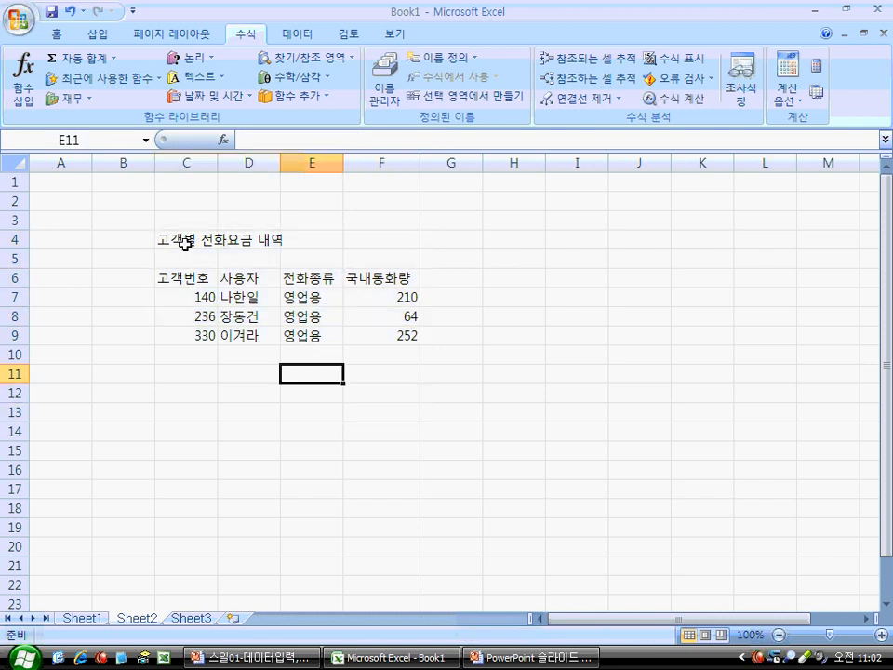
{"action": "left_click", "coordinate": [185, 239]}
{"action": "left_click_drag", "start_coordinate": [184, 239], "coordinate": [368, 335]}
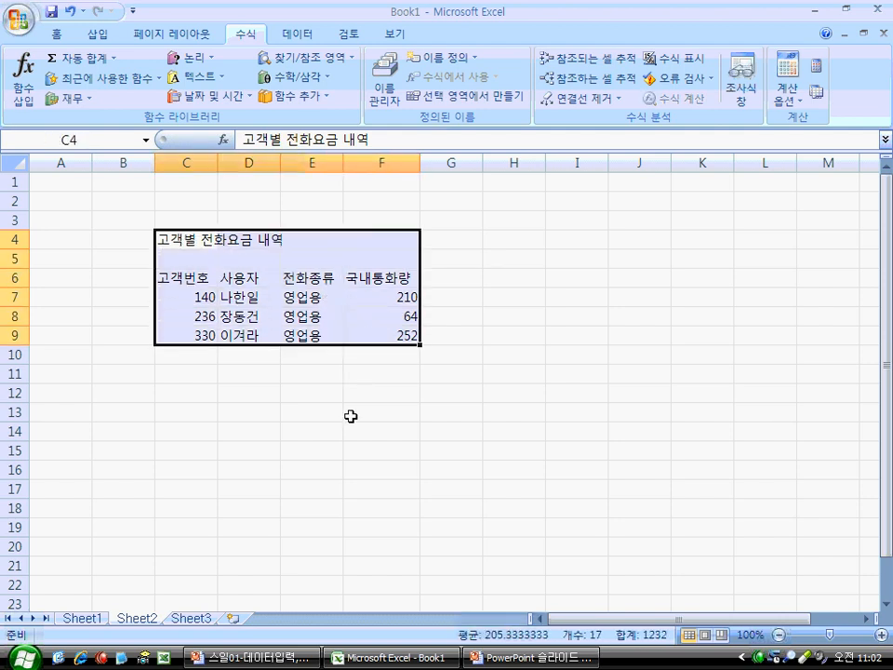
- Copy C4:F9, paste it at C11, undo the paste and cancel the copy marquee
{"action": "key", "text": "ctrl+c"}
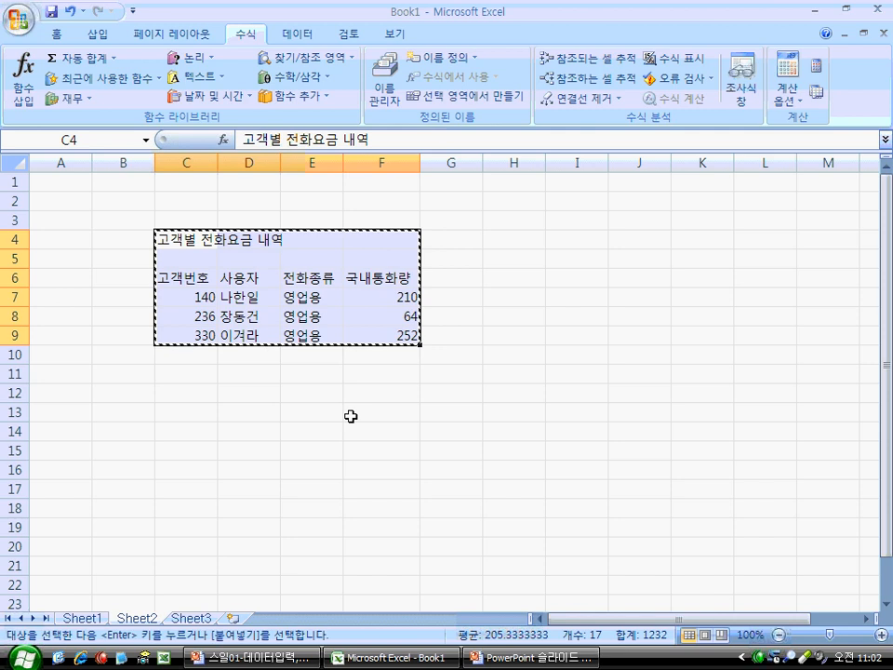
{"action": "left_click", "coordinate": [210, 375]}
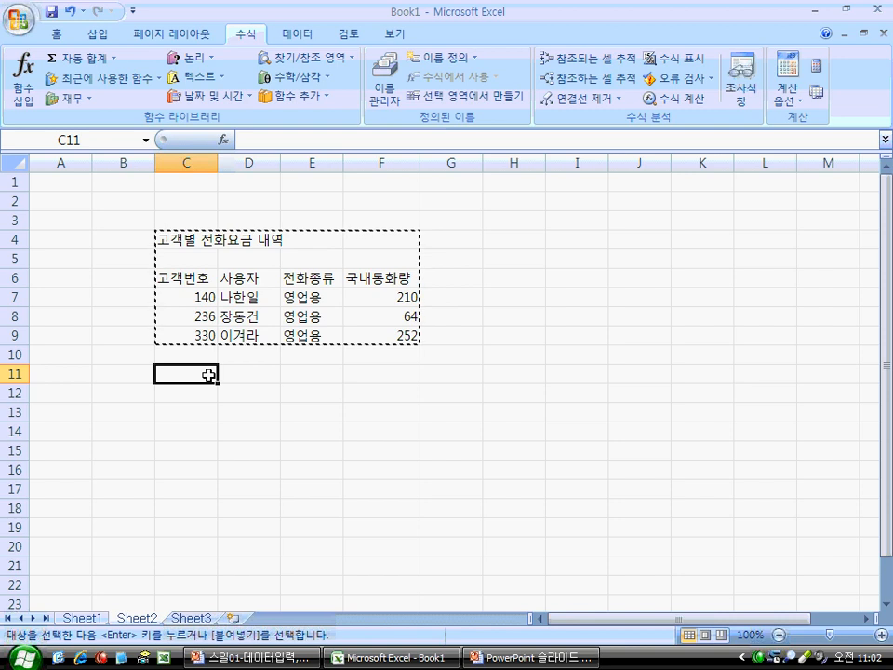
{"action": "key", "text": "ctrl+v"}
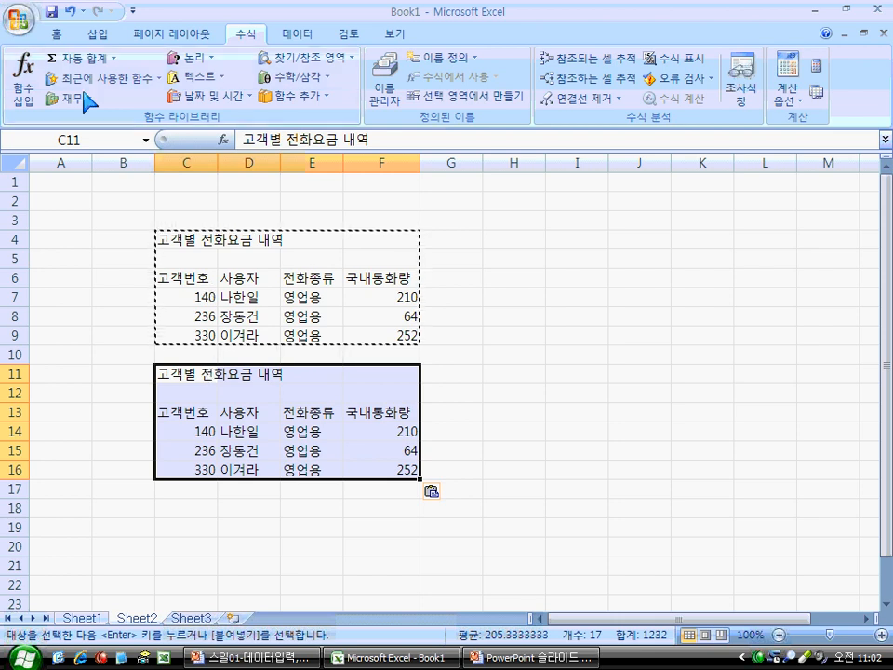
{"action": "left_click", "coordinate": [69, 12]}
{"action": "left_click", "coordinate": [553, 396]}
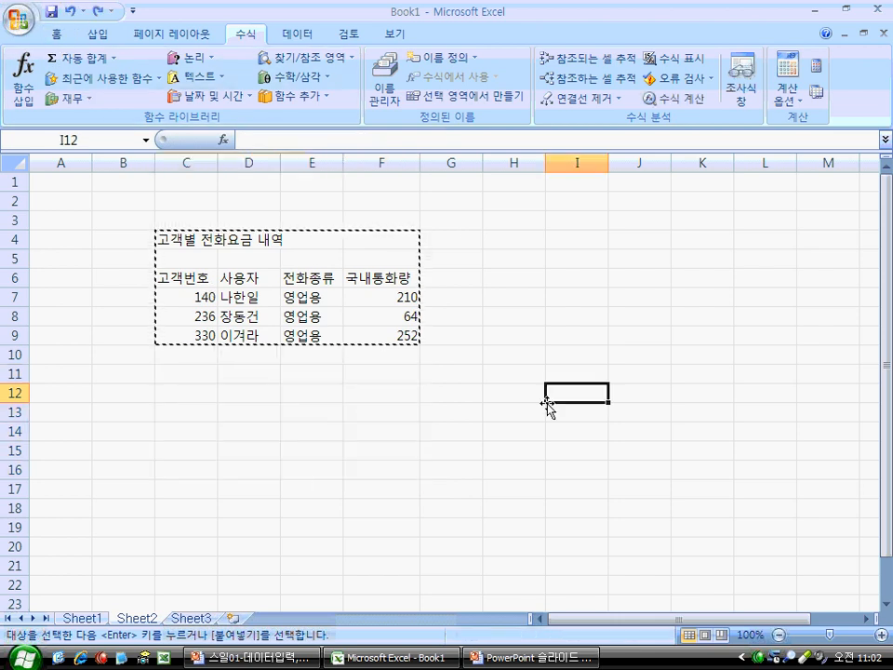
{"action": "key", "text": "Escape"}
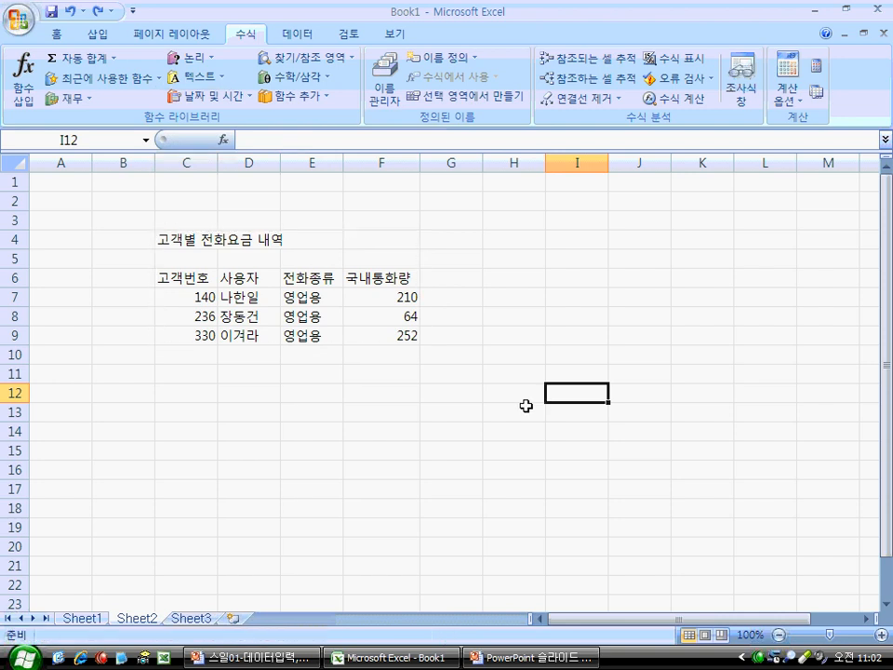
{"action": "left_click", "coordinate": [191, 241]}
{"action": "left_click_drag", "start_coordinate": [197, 238], "coordinate": [386, 337]}
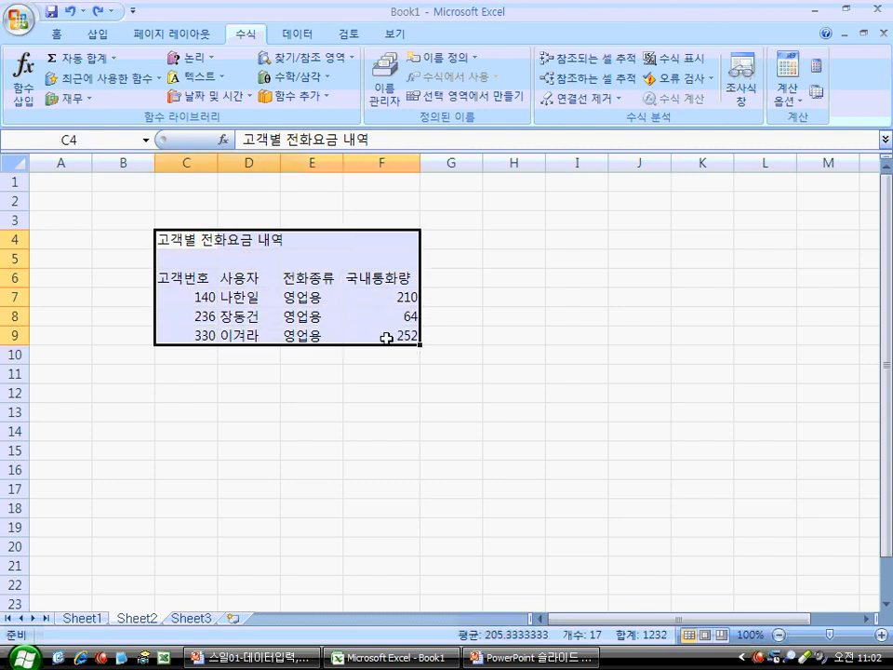
{"action": "left_click", "coordinate": [265, 393]}
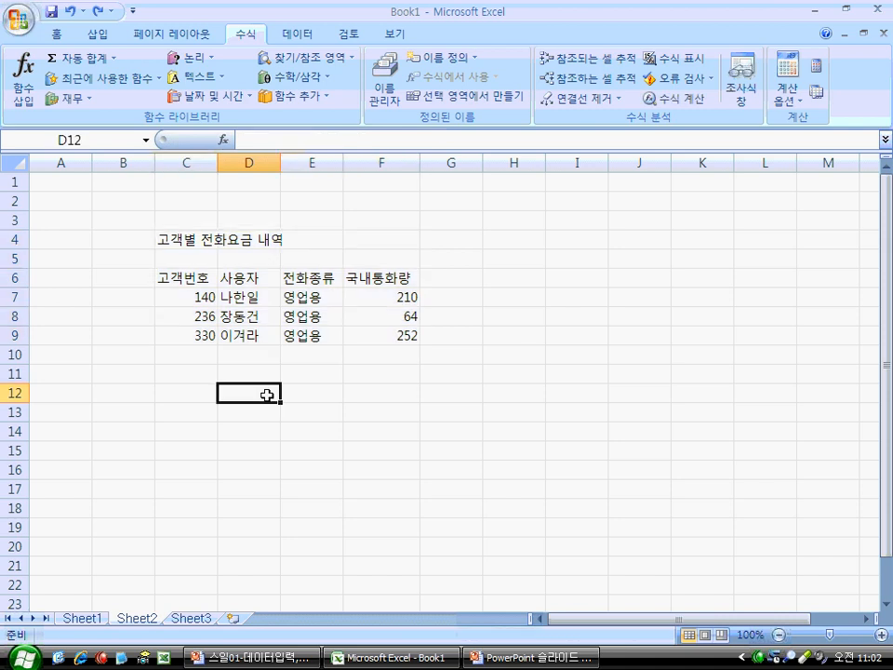
{"action": "left_click", "coordinate": [195, 243]}
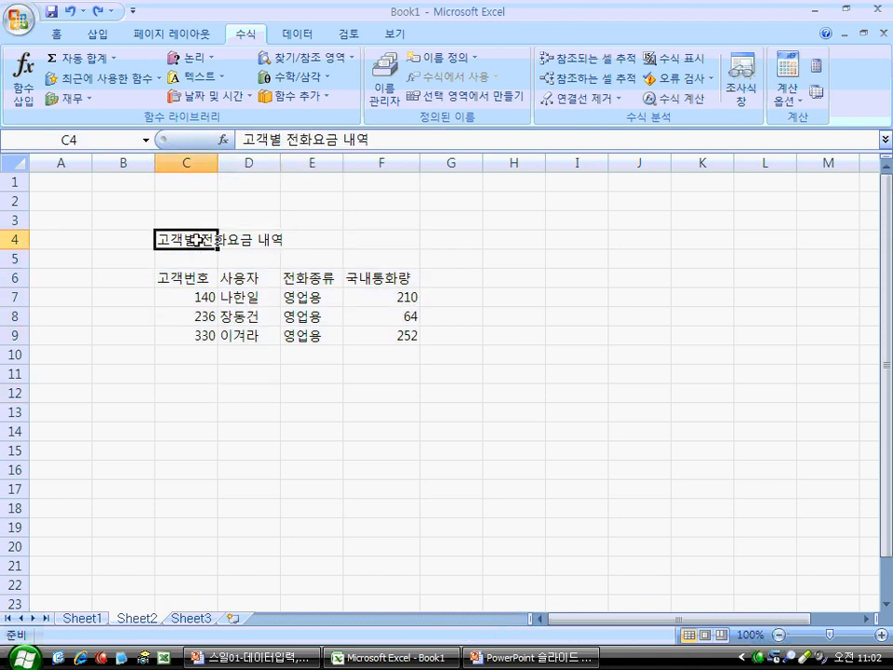
{"action": "left_click", "coordinate": [387, 339], "text": "shift"}
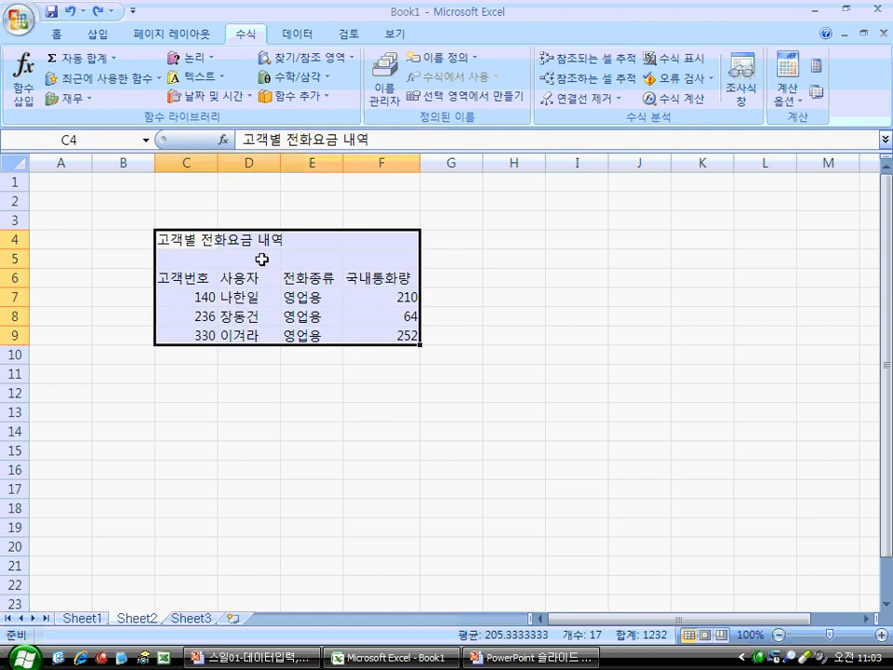
{"action": "left_click", "coordinate": [309, 389]}
{"action": "left_click", "coordinate": [194, 236]}
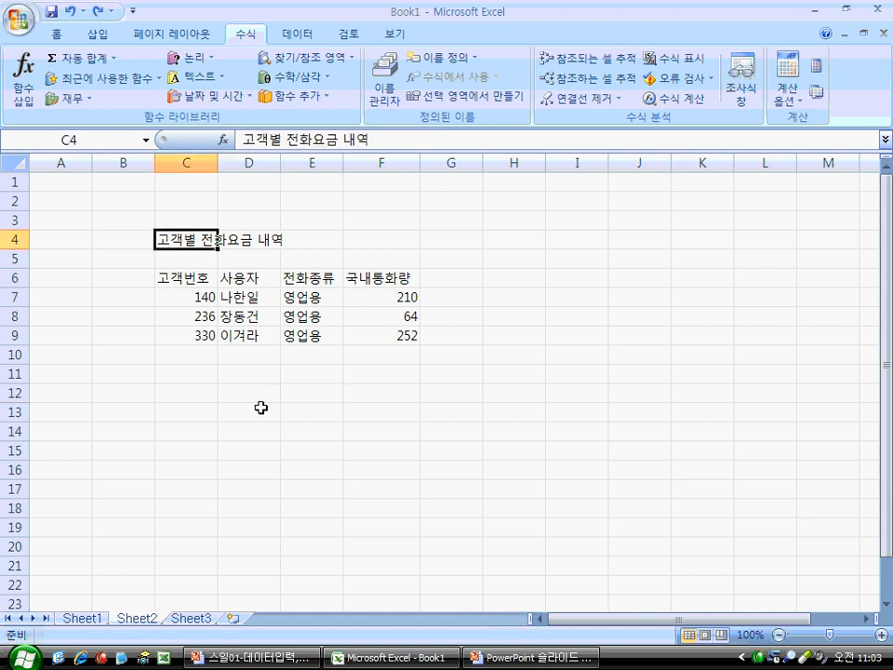
{"action": "key", "text": "shift+Right"}
{"action": "key", "text": "shift+Right"}
{"action": "key", "text": "shift+Right"}
{"action": "key", "text": "shift+Down"}
{"action": "key", "text": "shift+Down"}
{"action": "key", "text": "shift+Down"}
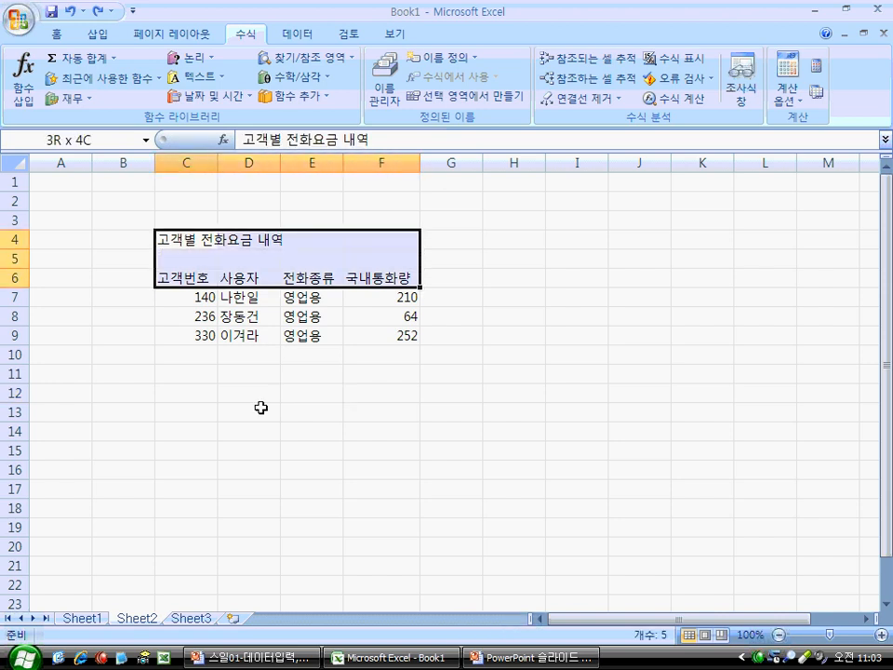
{"action": "key", "text": "shift+Down"}
{"action": "key", "text": "shift+Down"}
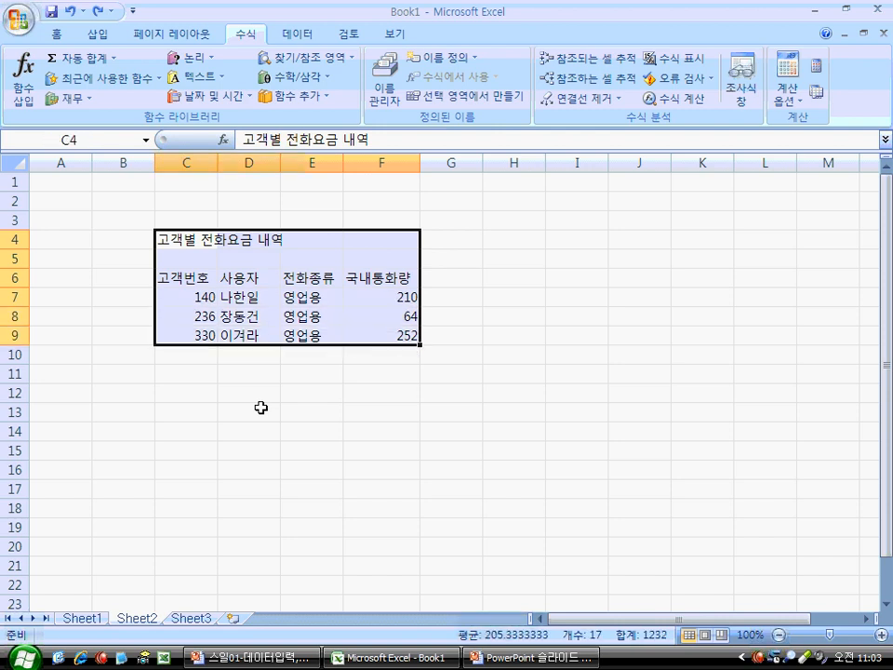
{"action": "left_click", "coordinate": [209, 407]}
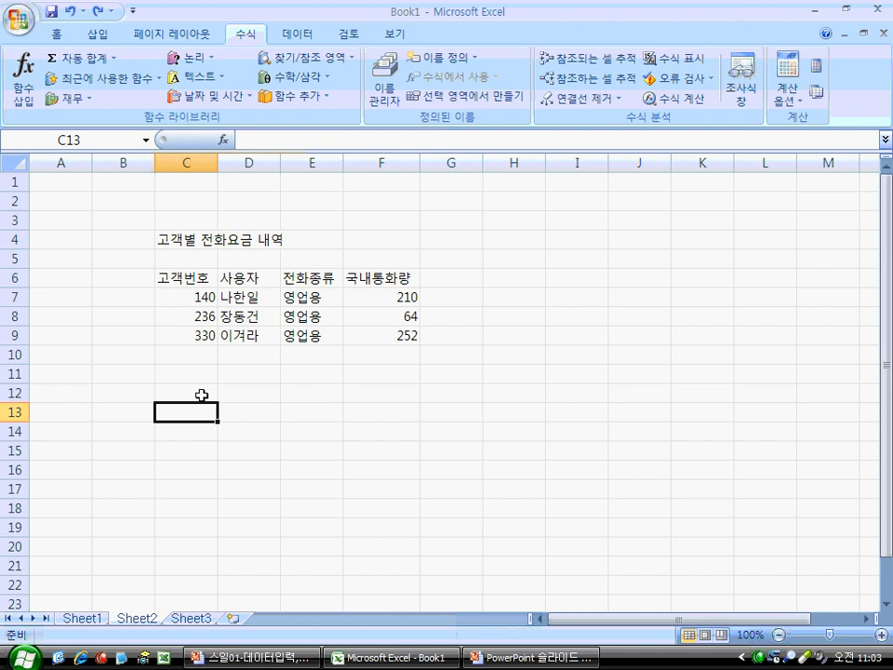
{"action": "left_click_drag", "start_coordinate": [193, 234], "coordinate": [366, 330]}
{"action": "left_click", "coordinate": [342, 393]}
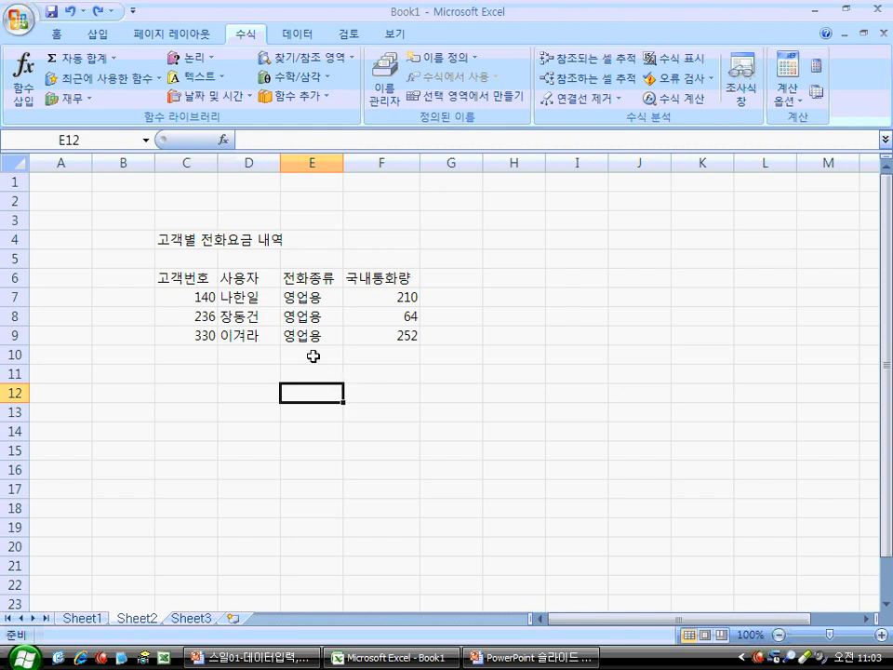
{"action": "left_click", "coordinate": [191, 277]}
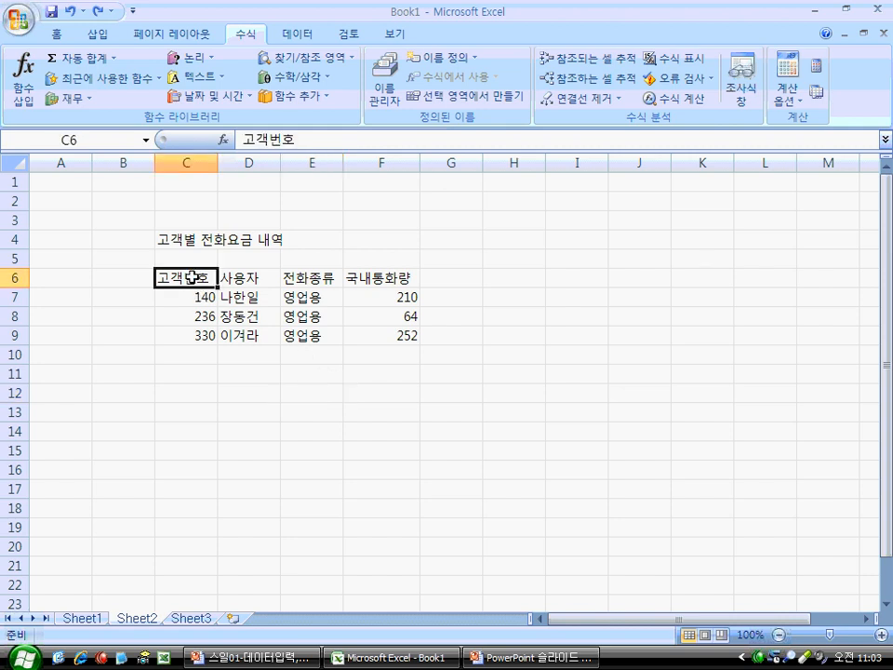
{"action": "left_click", "coordinate": [293, 296], "text": "ctrl"}
{"action": "left_click", "coordinate": [374, 335], "text": "ctrl"}
{"action": "left_click", "coordinate": [260, 336], "text": "ctrl"}
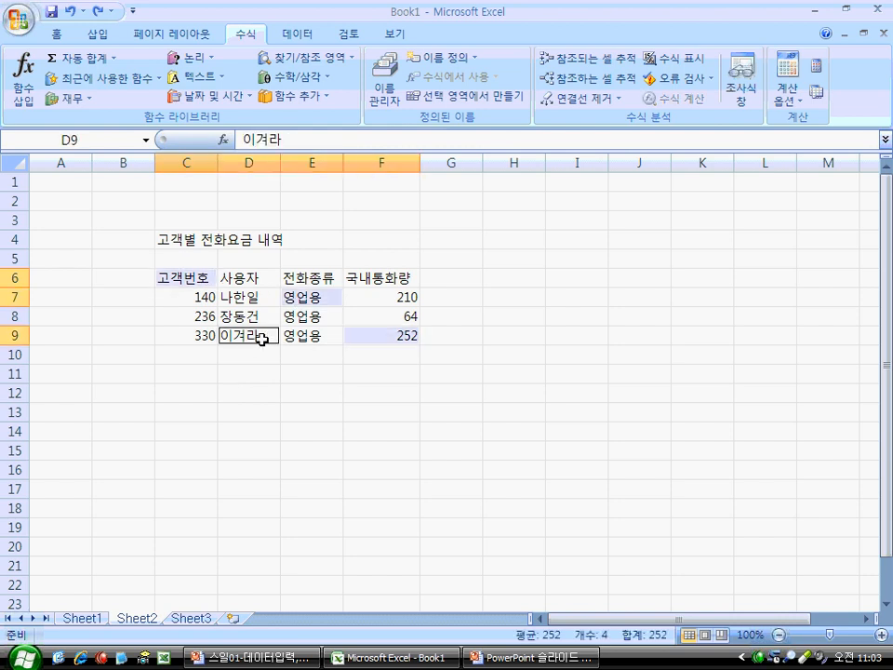
{"action": "left_click", "coordinate": [363, 278], "text": "ctrl"}
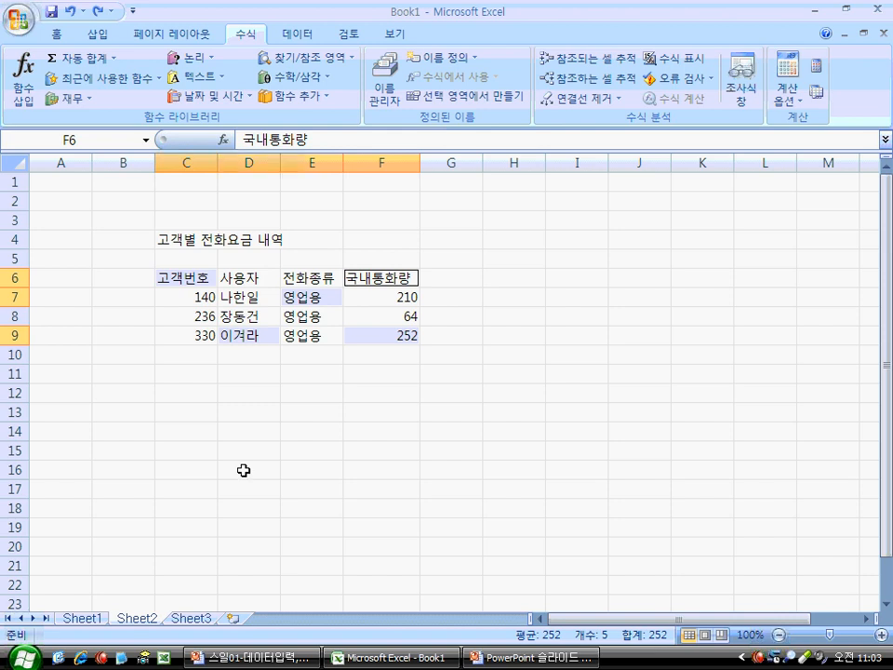
{"action": "left_click", "coordinate": [140, 398]}
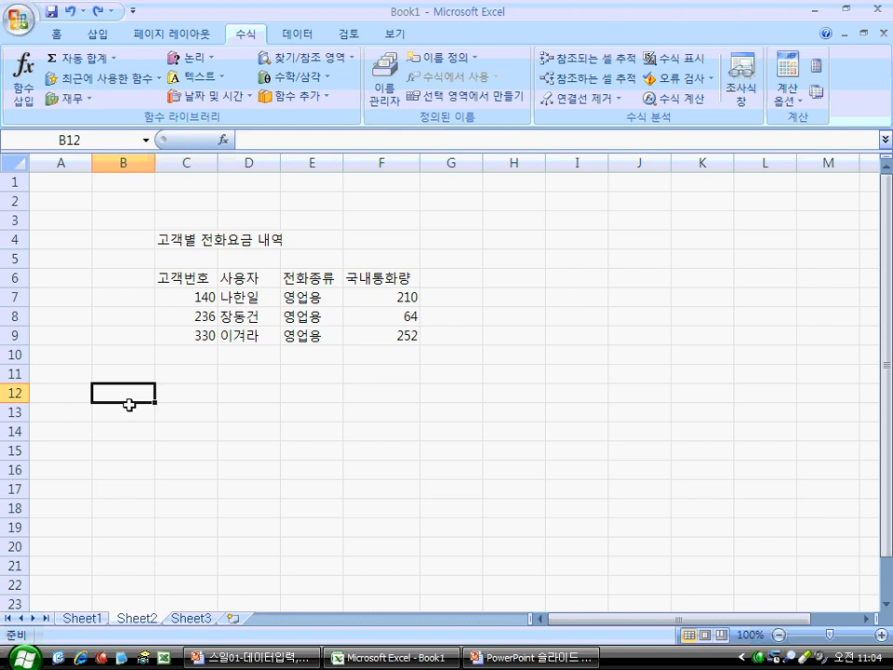
{"action": "left_click", "coordinate": [13, 239]}
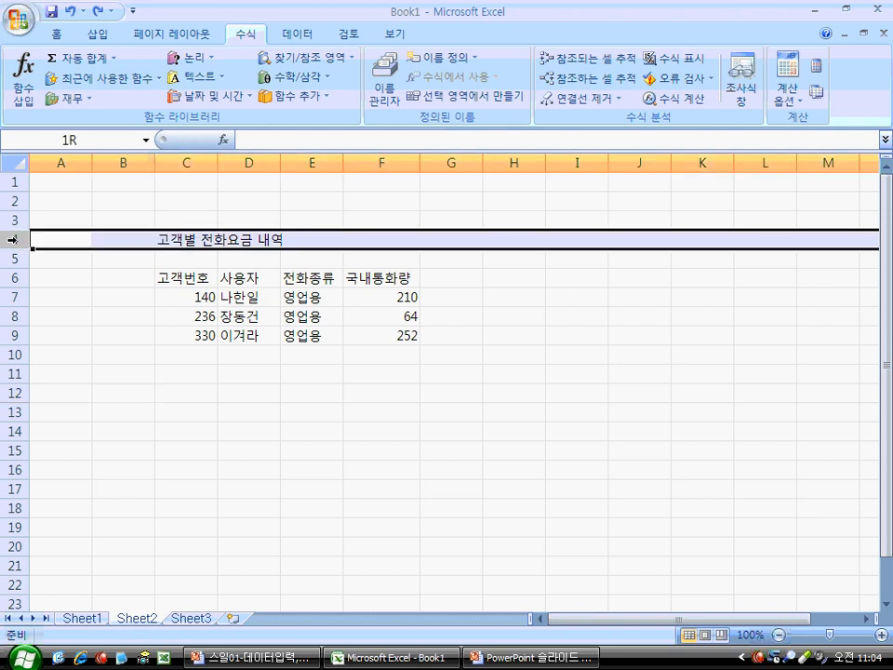
{"action": "left_click_drag", "start_coordinate": [13, 239], "coordinate": [16, 339]}
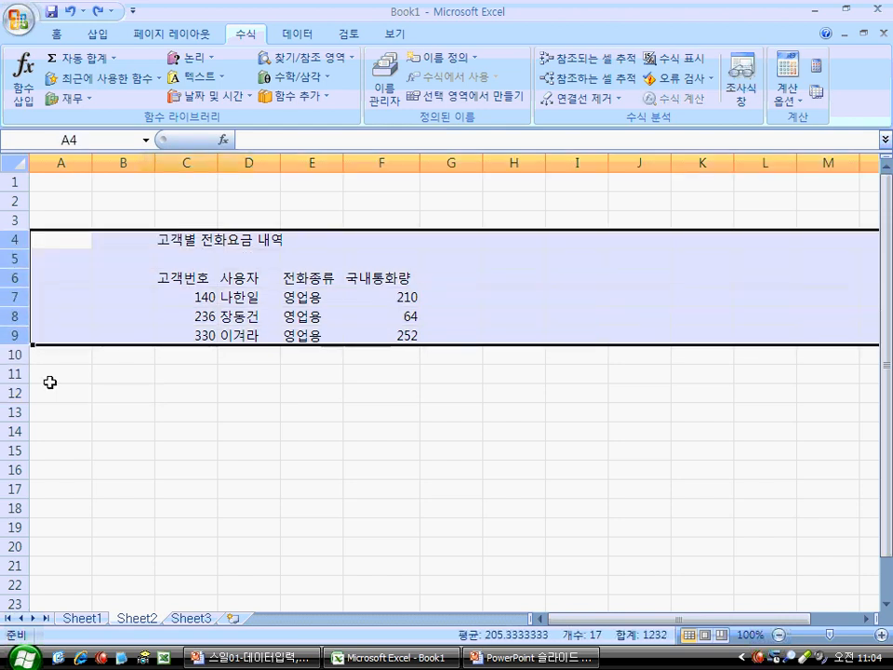
{"action": "left_click", "coordinate": [217, 471]}
{"action": "left_click", "coordinate": [16, 239]}
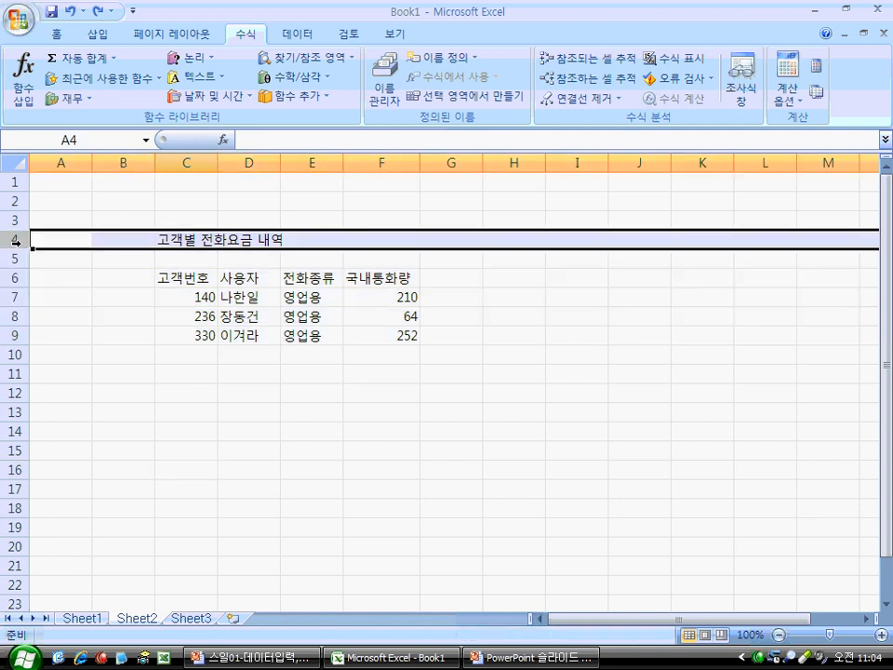
{"action": "left_click", "coordinate": [16, 335], "text": "shift"}
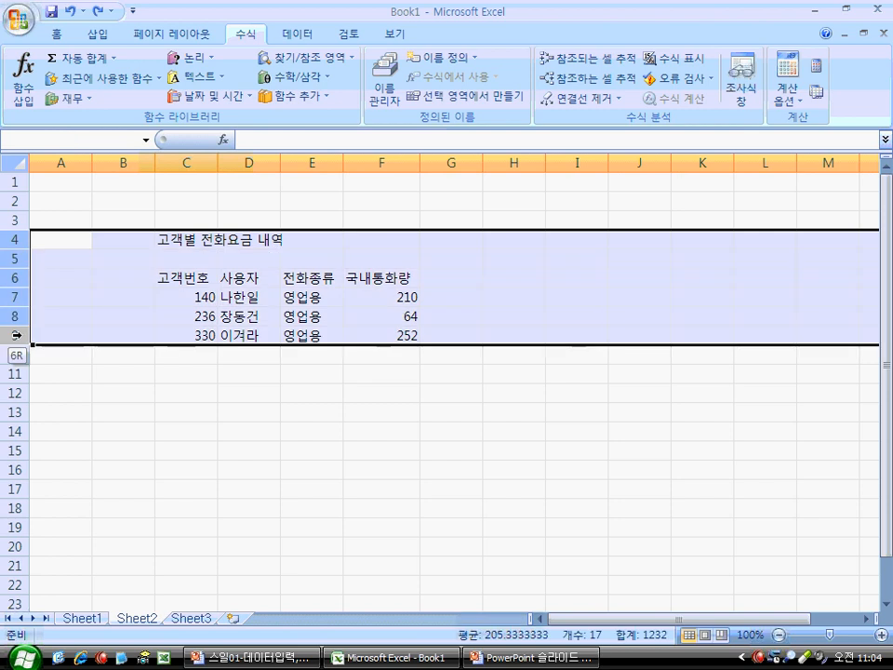
{"action": "left_click", "coordinate": [180, 439]}
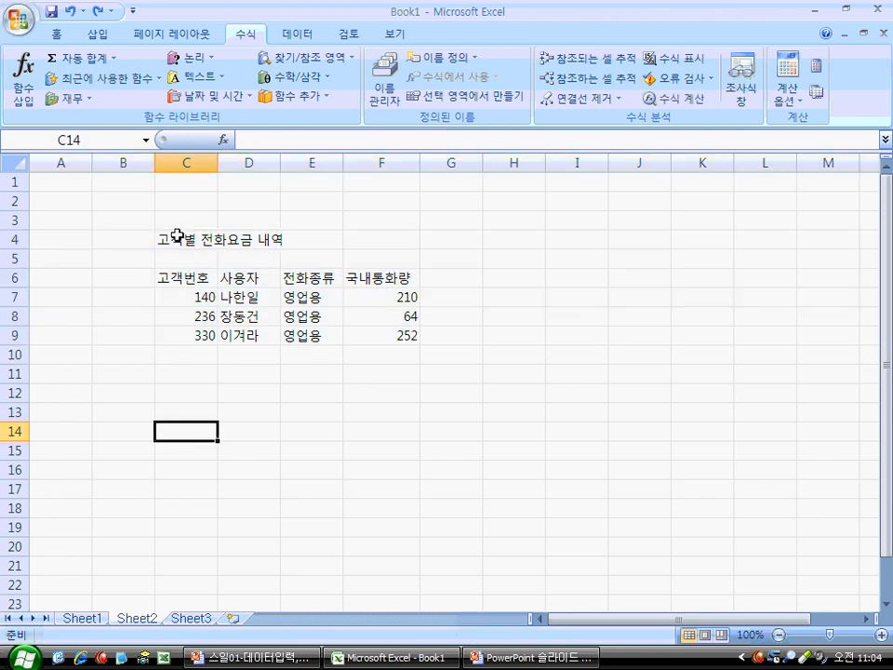
- Select columns C through F by their headers, clear that, then select the whole worksheet
{"action": "left_click", "coordinate": [185, 161]}
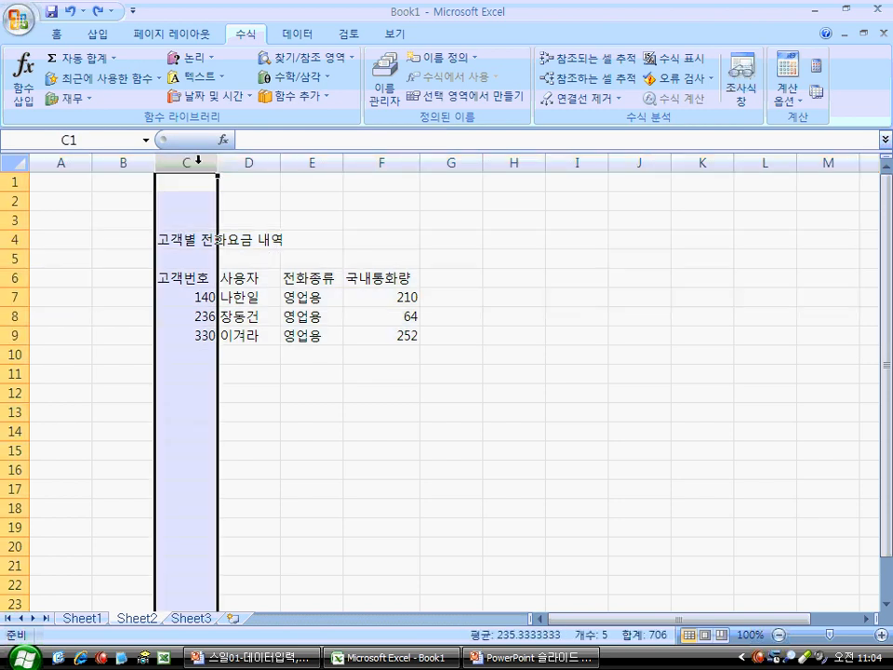
{"action": "left_click", "coordinate": [210, 161]}
{"action": "left_click_drag", "start_coordinate": [211, 161], "coordinate": [419, 161]}
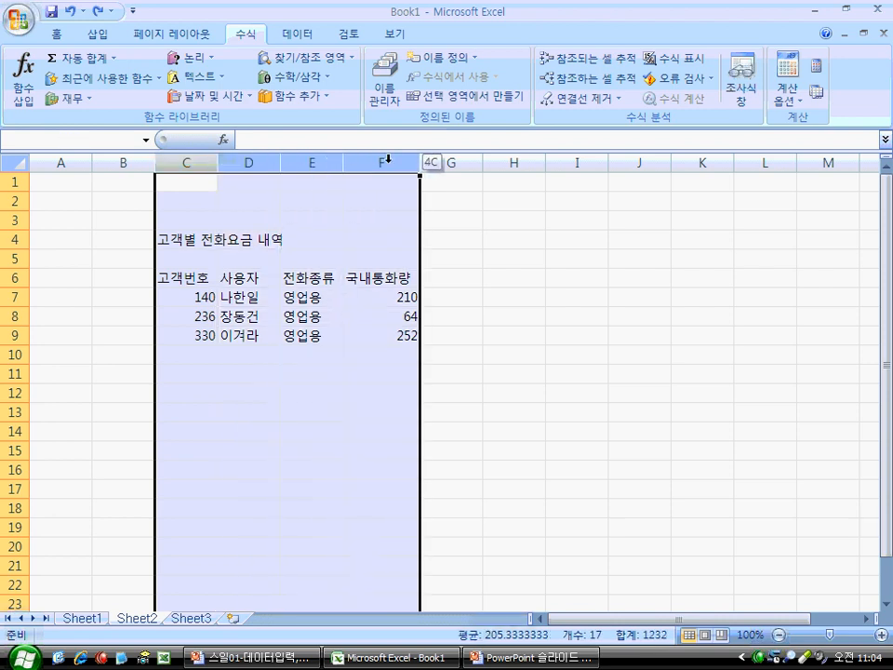
{"action": "left_click_drag", "start_coordinate": [185, 156], "coordinate": [401, 159]}
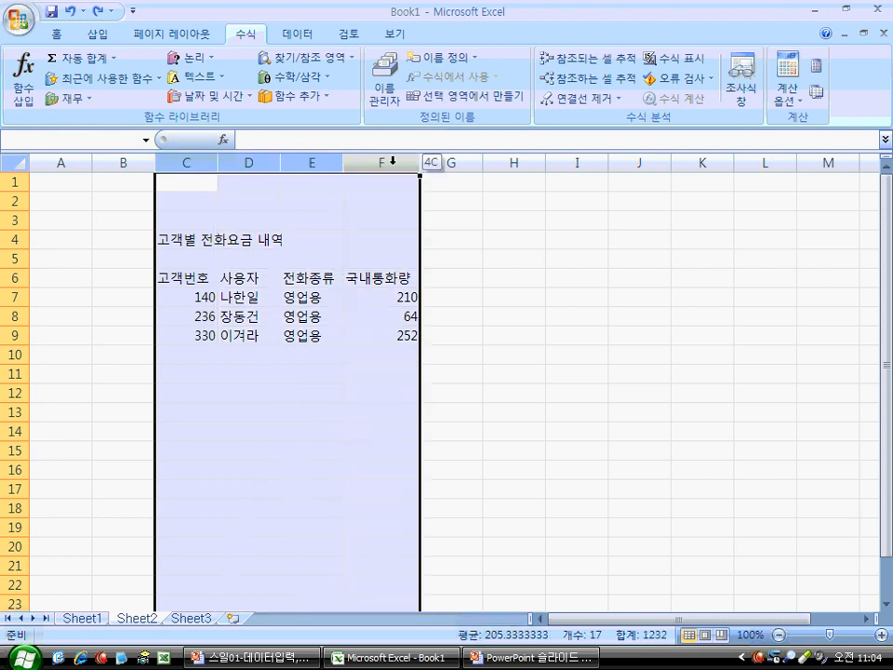
{"action": "left_click", "coordinate": [368, 410]}
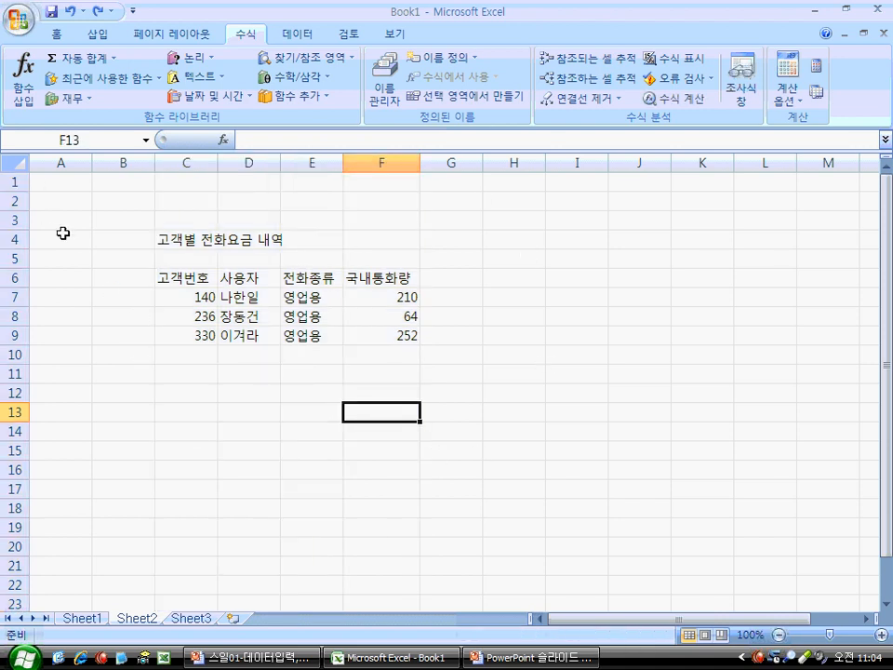
{"action": "left_click", "coordinate": [16, 164]}
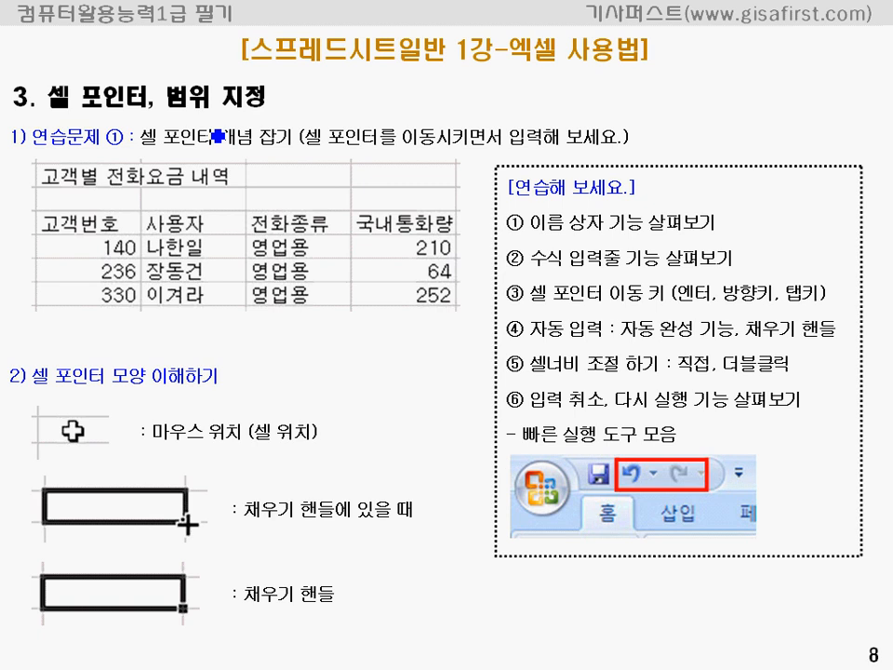
- Ink-underline 셀 포인터 개념 and circle the cell-position and 채우기 핸들 pointer examples
{"action": "left_click_drag", "start_coordinate": [141, 142], "coordinate": [228, 158]}
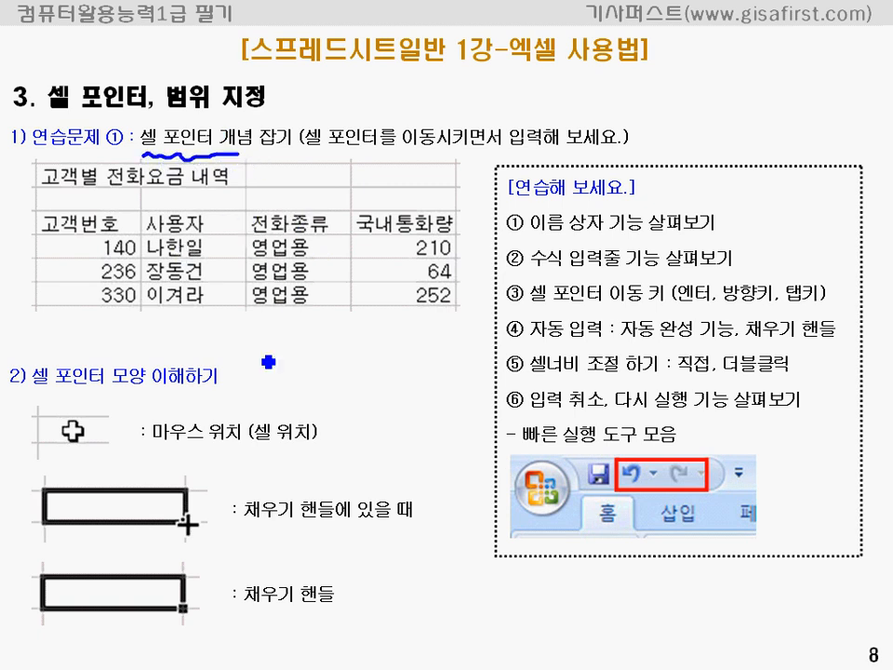
{"action": "mouse_move", "coordinate": [88, 450]}
{"action": "left_mouse_down"}
{"action": "mouse_move", "coordinate": [74, 407]}
{"action": "mouse_move", "coordinate": [110, 427]}
{"action": "mouse_move", "coordinate": [90, 454]}
{"action": "left_mouse_up"}
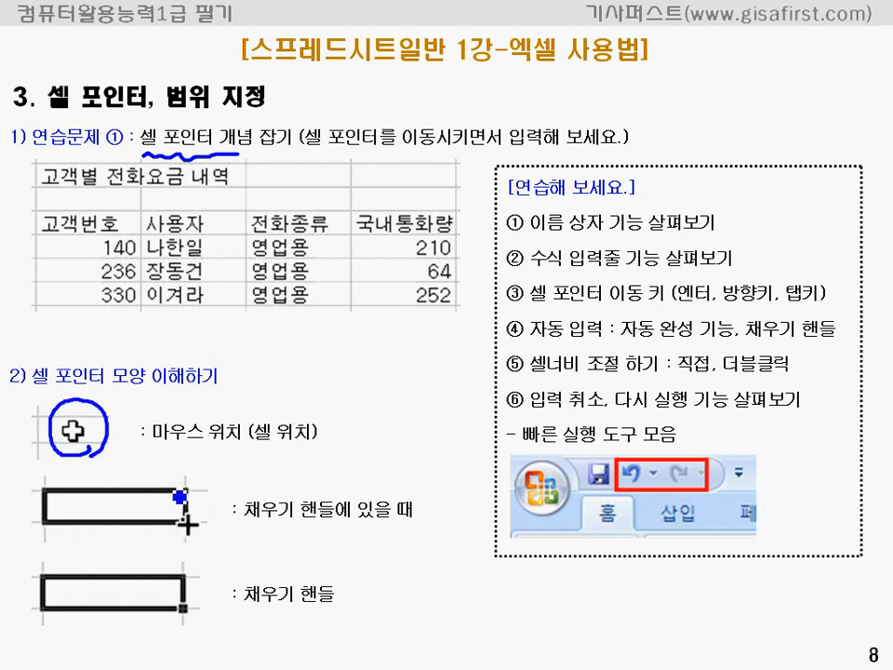
{"action": "mouse_move", "coordinate": [191, 527]}
{"action": "left_mouse_down"}
{"action": "mouse_move", "coordinate": [174, 527]}
{"action": "mouse_move", "coordinate": [209, 513]}
{"action": "mouse_move", "coordinate": [193, 545]}
{"action": "left_mouse_up"}
{"action": "left_click_drag", "start_coordinate": [249, 524], "coordinate": [333, 524]}
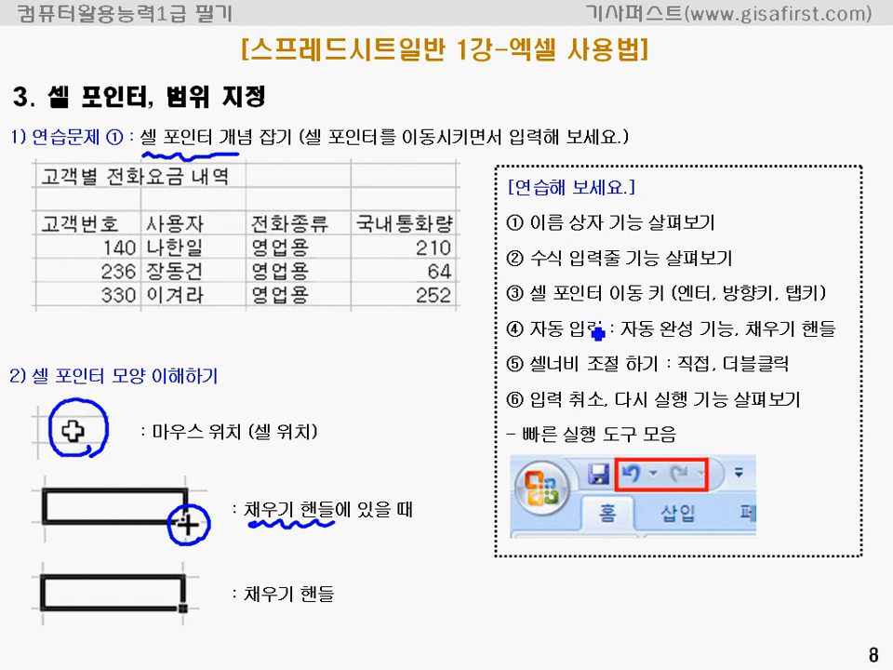
- Mark the practice list: underline 셀 포인터 이동, dot 엔터/방향키/탭키, circle 자동 입력, underline 채우기 핸들
{"action": "left_click_drag", "start_coordinate": [535, 306], "coordinate": [644, 289]}
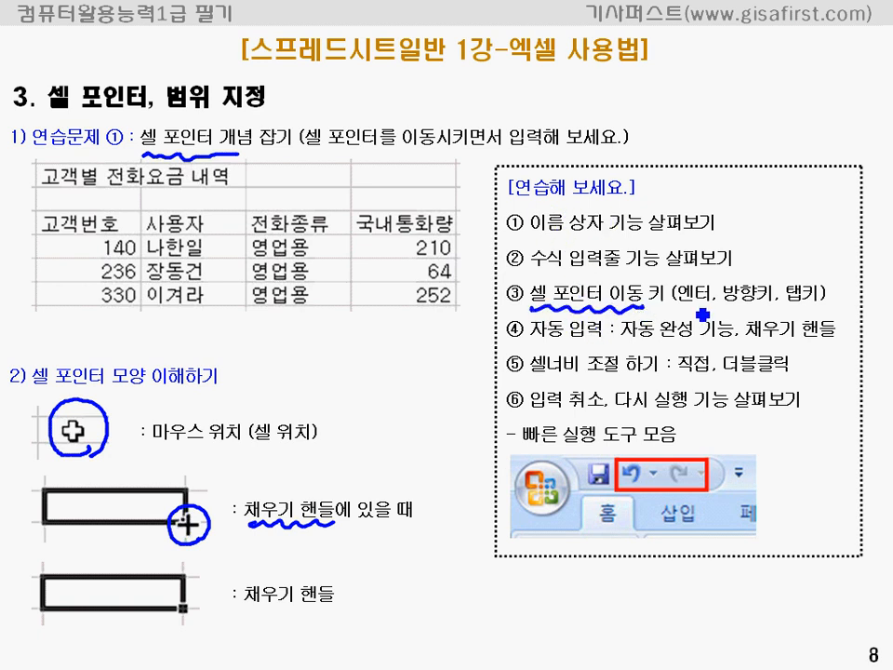
{"action": "left_click", "coordinate": [695, 306]}
{"action": "left_click", "coordinate": [744, 308]}
{"action": "left_click", "coordinate": [799, 310]}
{"action": "mouse_move", "coordinate": [595, 296]}
{"action": "left_mouse_down"}
{"action": "mouse_move", "coordinate": [538, 318]}
{"action": "mouse_move", "coordinate": [554, 346]}
{"action": "mouse_move", "coordinate": [613, 315]}
{"action": "mouse_move", "coordinate": [603, 342]}
{"action": "mouse_move", "coordinate": [740, 354]}
{"action": "left_mouse_up"}
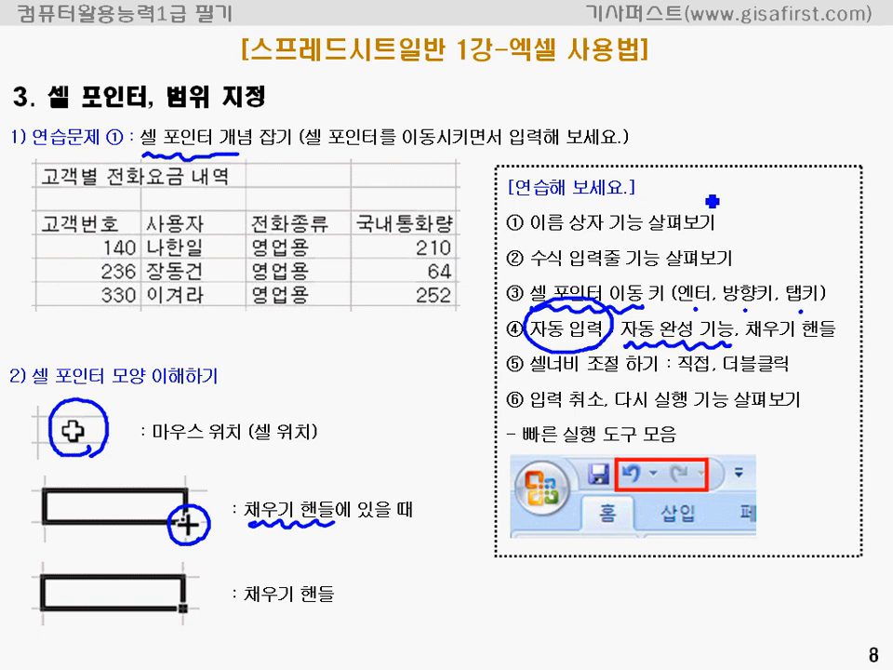
{"action": "left_click_drag", "start_coordinate": [748, 346], "coordinate": [828, 350]}
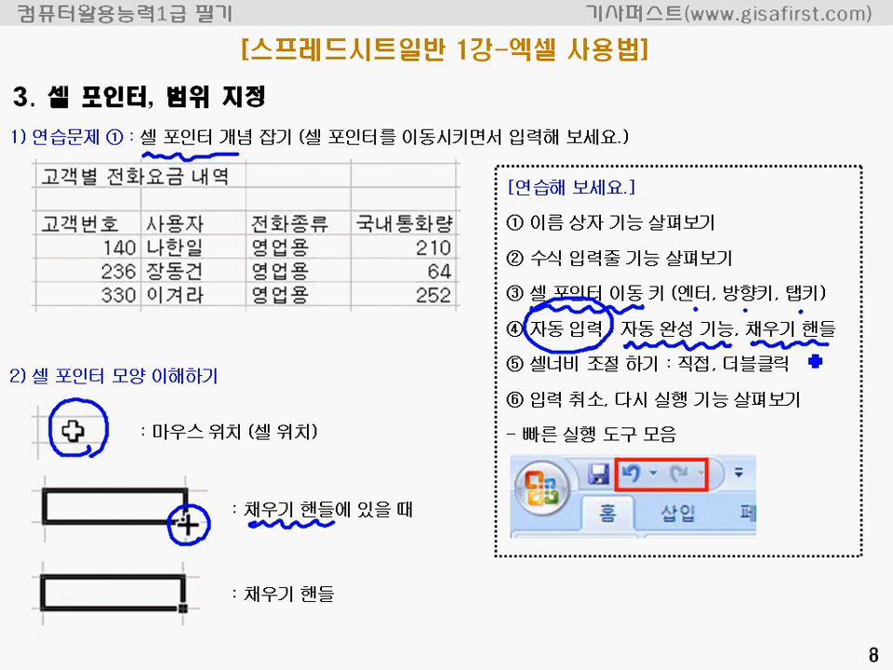
- On slide 9, clear old ink, circle 연속 범위 지정, and underline 마우스 끌기 and Shift + 클릭
{"action": "key", "text": "Page_Down"}
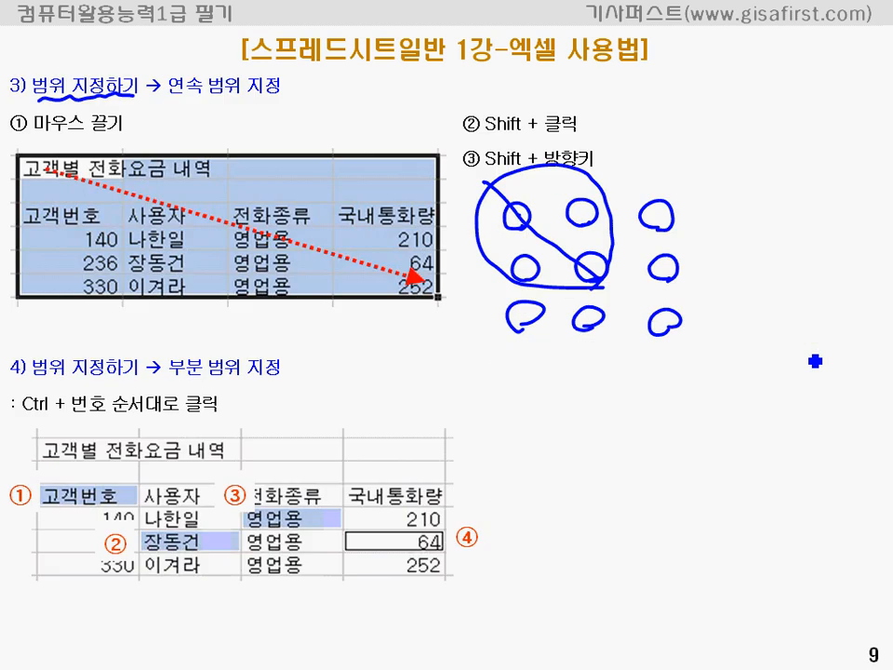
{"action": "key", "text": "e"}
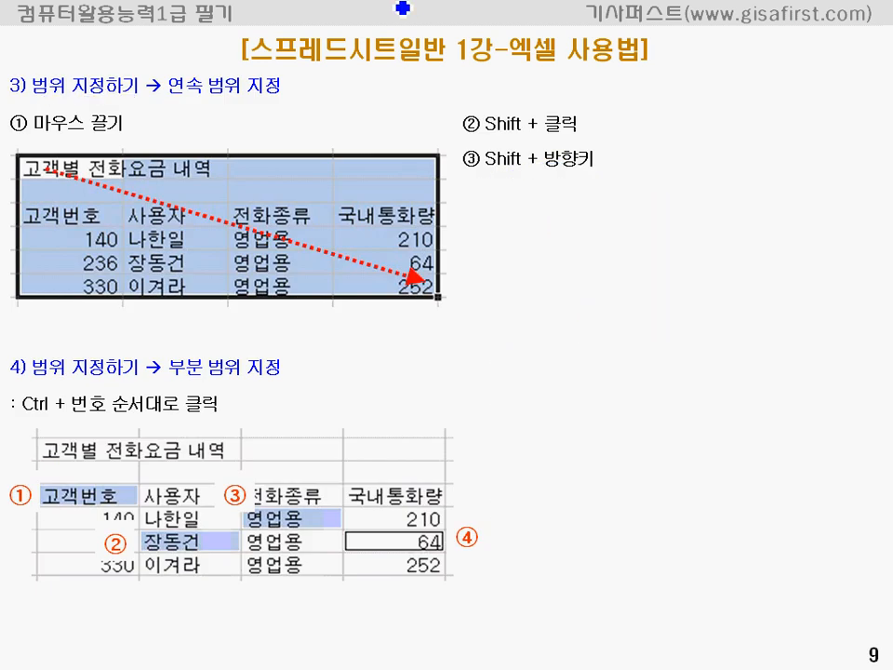
{"action": "mouse_move", "coordinate": [233, 112]}
{"action": "left_mouse_down"}
{"action": "mouse_move", "coordinate": [316, 76]}
{"action": "mouse_move", "coordinate": [159, 70]}
{"action": "left_mouse_up"}
{"action": "left_click_drag", "start_coordinate": [33, 141], "coordinate": [130, 138]}
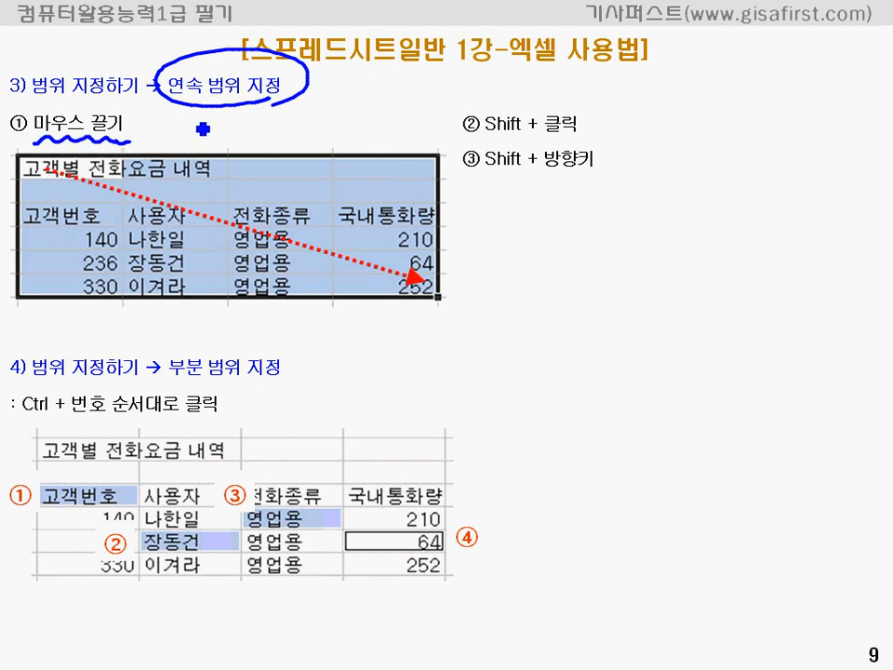
{"action": "left_click_drag", "start_coordinate": [485, 137], "coordinate": [557, 135]}
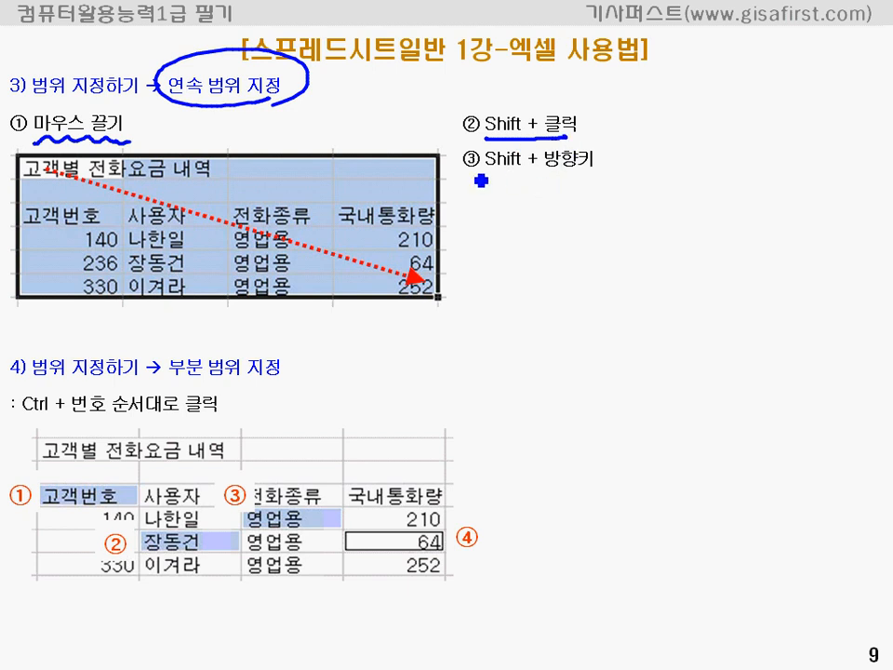
- Circle the 고객별 and 252 cells, underline Shift + 방향키, circle 부분 범위 지정 and Ctrl, then go to slide 10
{"action": "left_click_drag", "start_coordinate": [64, 177], "coordinate": [65, 173]}
{"action": "mouse_move", "coordinate": [461, 303]}
{"action": "left_mouse_down"}
{"action": "mouse_move", "coordinate": [399, 283]}
{"action": "mouse_move", "coordinate": [423, 314]}
{"action": "left_mouse_up"}
{"action": "left_click_drag", "start_coordinate": [519, 184], "coordinate": [611, 183]}
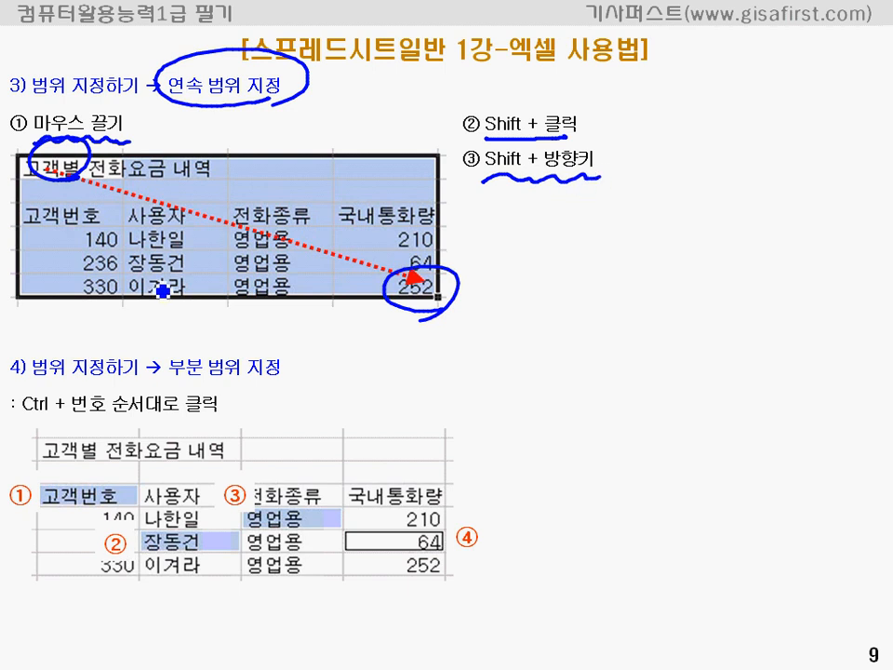
{"action": "mouse_move", "coordinate": [280, 391]}
{"action": "left_mouse_down"}
{"action": "mouse_move", "coordinate": [223, 381]}
{"action": "mouse_move", "coordinate": [211, 339]}
{"action": "mouse_move", "coordinate": [295, 353]}
{"action": "mouse_move", "coordinate": [279, 379]}
{"action": "left_mouse_up"}
{"action": "mouse_move", "coordinate": [53, 428]}
{"action": "left_mouse_down"}
{"action": "mouse_move", "coordinate": [17, 398]}
{"action": "mouse_move", "coordinate": [70, 396]}
{"action": "mouse_move", "coordinate": [37, 417]}
{"action": "left_mouse_up"}
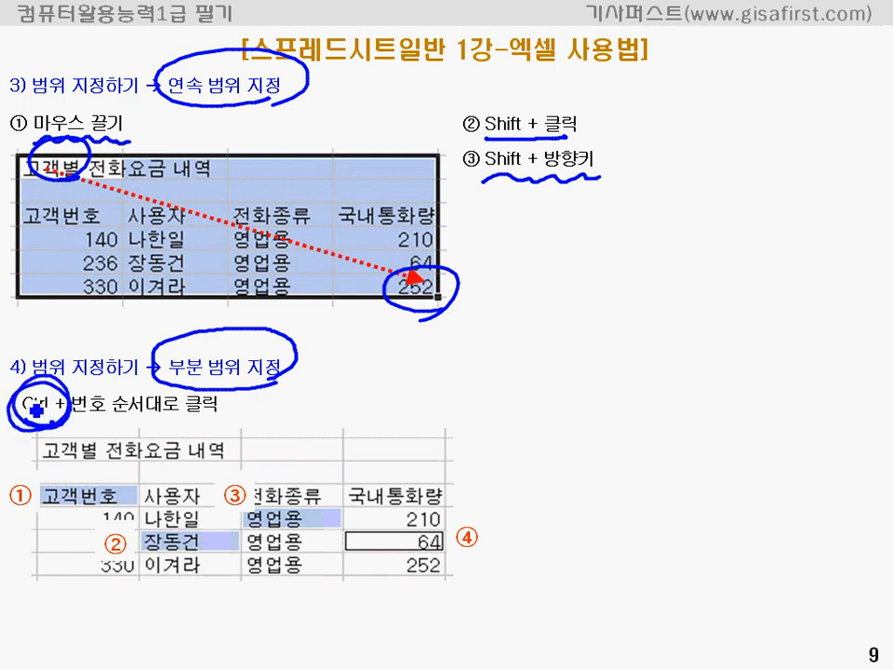
{"action": "key", "text": "Right"}
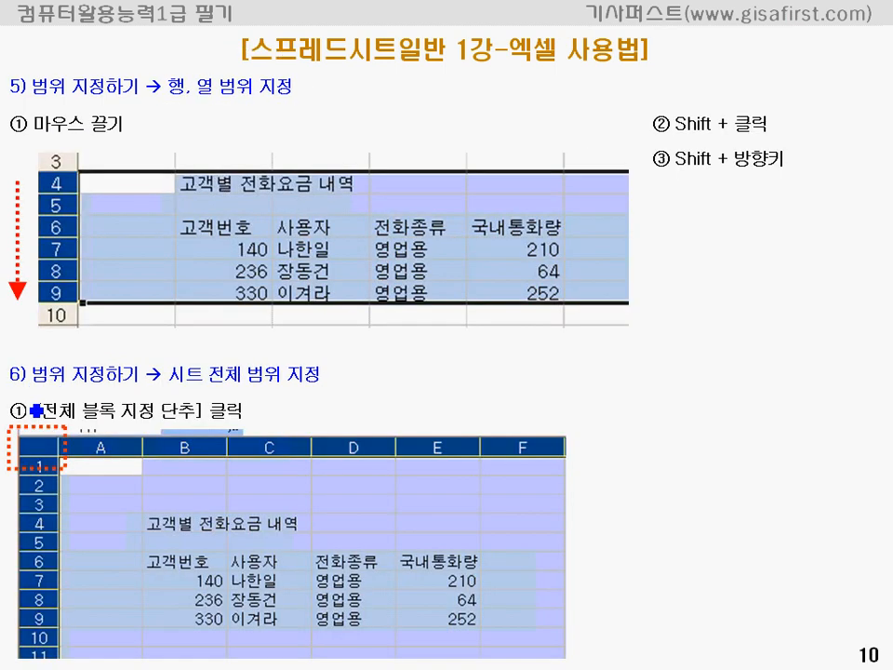
- Underline 행, 열 범위, 마우스 끌기, both Shift labels and 시트 전체 범위 지정, and circle the select-all corner
{"action": "left_click_drag", "start_coordinate": [168, 96], "coordinate": [256, 93]}
{"action": "left_click_drag", "start_coordinate": [35, 141], "coordinate": [117, 143]}
{"action": "left_click_drag", "start_coordinate": [677, 136], "coordinate": [712, 137]}
{"action": "left_click_drag", "start_coordinate": [676, 173], "coordinate": [713, 173]}
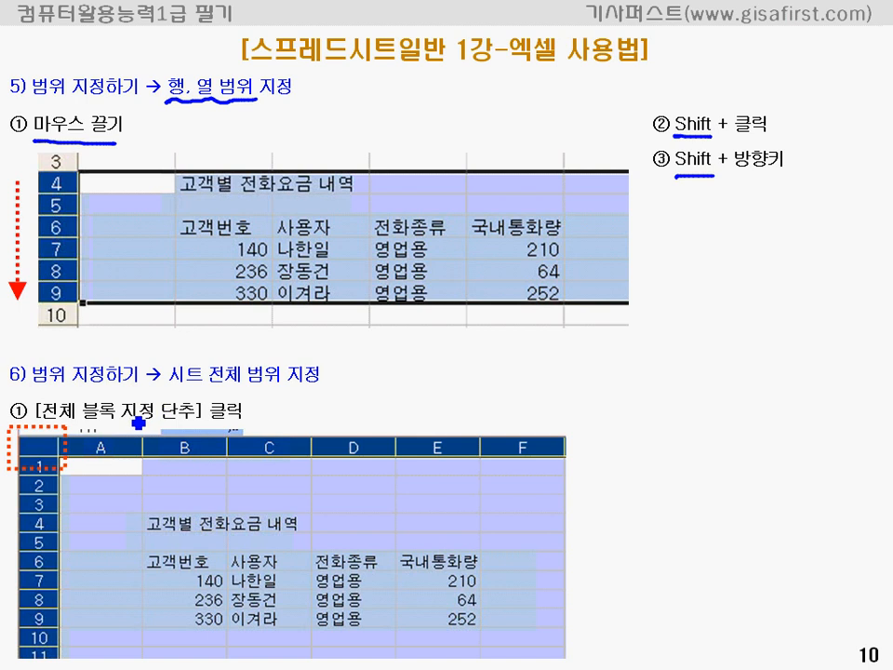
{"action": "mouse_move", "coordinate": [44, 459]}
{"action": "left_mouse_down"}
{"action": "mouse_move", "coordinate": [15, 445]}
{"action": "mouse_move", "coordinate": [58, 458]}
{"action": "mouse_move", "coordinate": [56, 434]}
{"action": "left_mouse_up"}
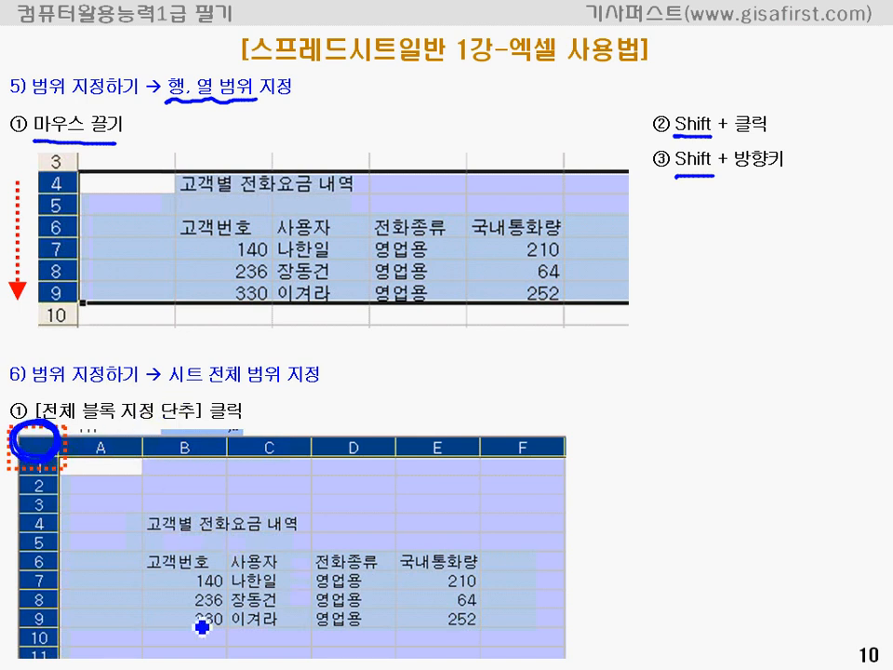
{"action": "mouse_move", "coordinate": [173, 386]}
{"action": "left_mouse_down"}
{"action": "mouse_move", "coordinate": [295, 391]}
{"action": "mouse_move", "coordinate": [311, 381]}
{"action": "left_mouse_up"}
{"action": "left_click_drag", "start_coordinate": [56, 445], "coordinate": [50, 454]}
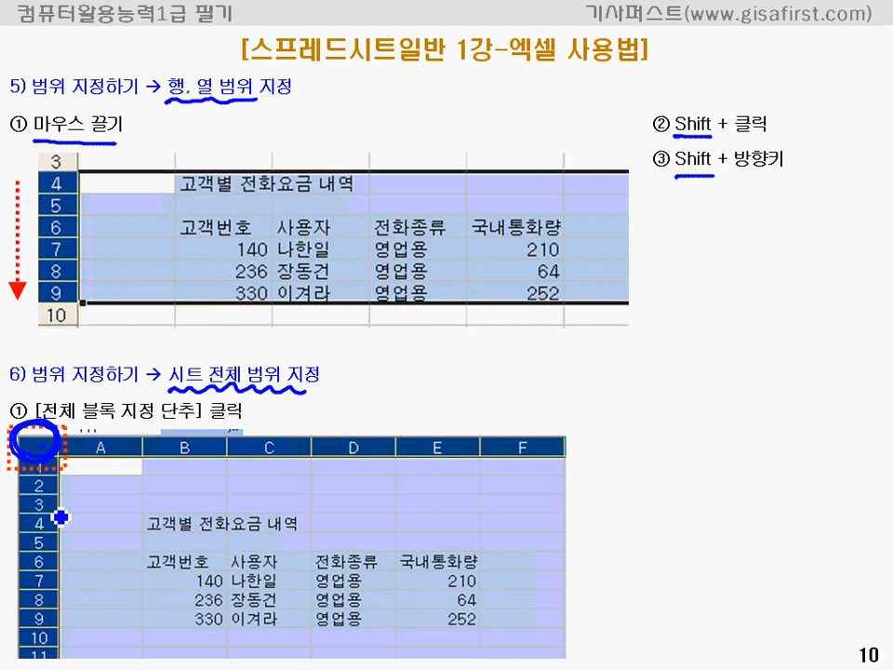
{"action": "key", "text": "Page_Down"}
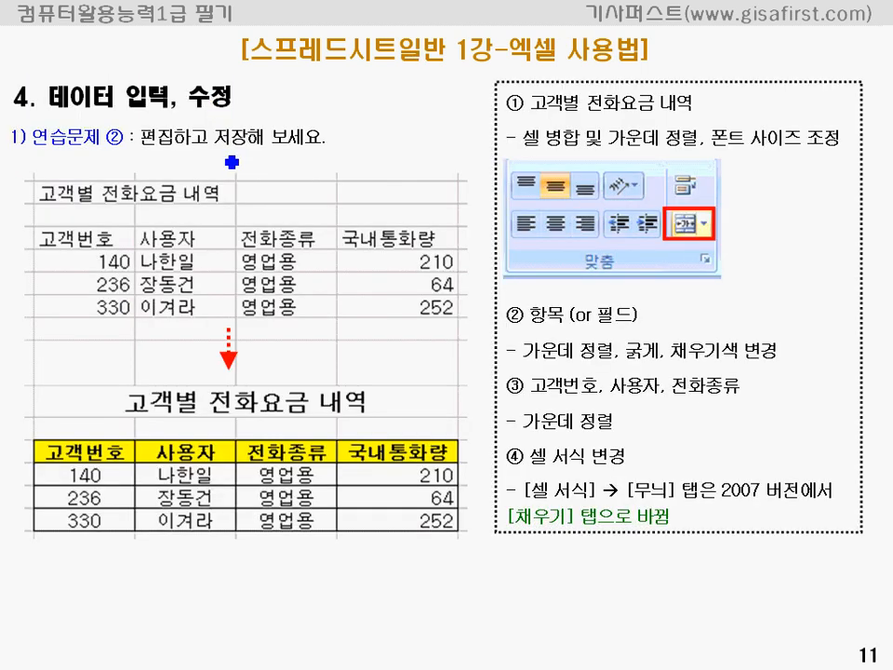
- Mark 입력, 편집하고 저장해 and the original table, erase that ink, then underline the 고객별 전화요금 내역 title
{"action": "mouse_move", "coordinate": [165, 120]}
{"action": "left_mouse_down"}
{"action": "mouse_move", "coordinate": [121, 87]}
{"action": "mouse_move", "coordinate": [156, 91]}
{"action": "mouse_move", "coordinate": [160, 74]}
{"action": "mouse_move", "coordinate": [220, 77]}
{"action": "mouse_move", "coordinate": [213, 80]}
{"action": "left_mouse_up"}
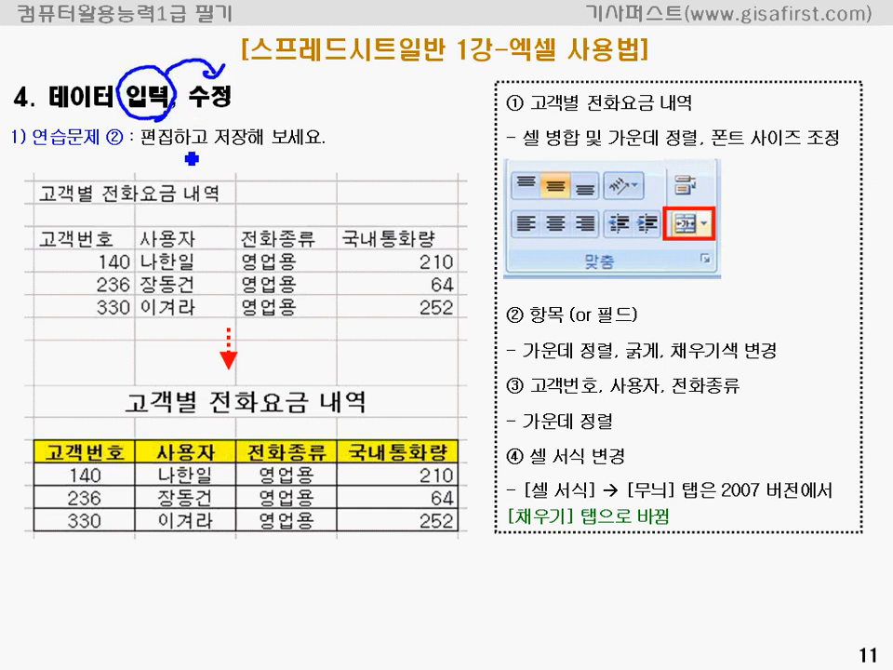
{"action": "left_click_drag", "start_coordinate": [141, 143], "coordinate": [262, 144]}
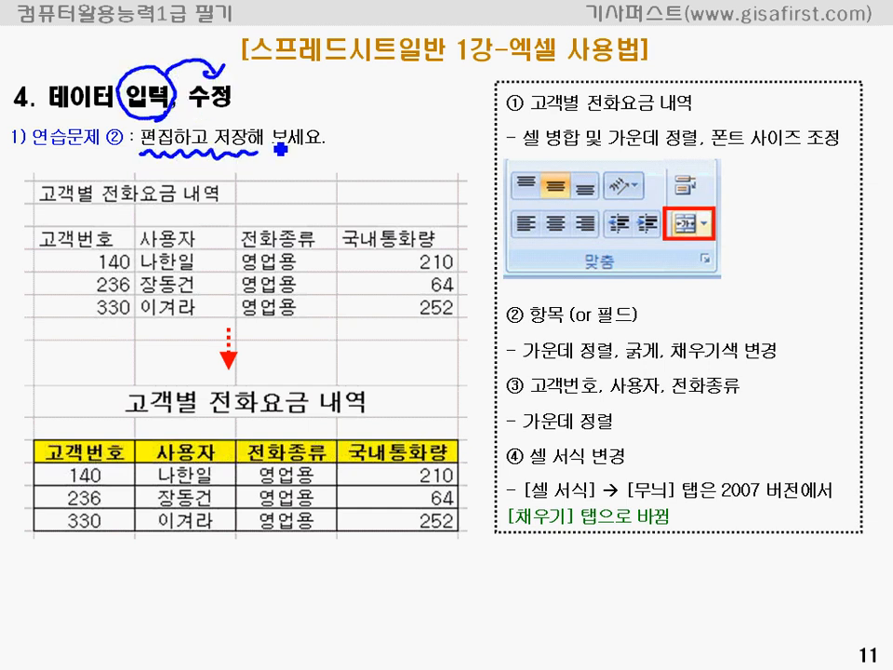
{"action": "mouse_move", "coordinate": [41, 170]}
{"action": "left_mouse_down"}
{"action": "mouse_move", "coordinate": [32, 193]}
{"action": "mouse_move", "coordinate": [34, 314]}
{"action": "left_mouse_up"}
{"action": "mouse_move", "coordinate": [468, 175]}
{"action": "left_mouse_down"}
{"action": "mouse_move", "coordinate": [480, 244]}
{"action": "mouse_move", "coordinate": [463, 336]}
{"action": "left_mouse_up"}
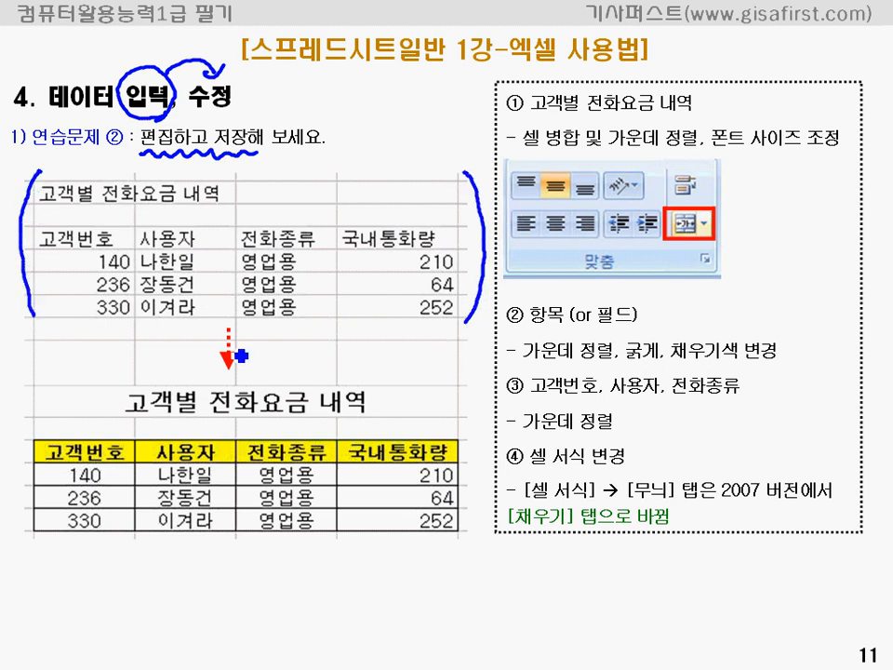
{"action": "key", "text": "e"}
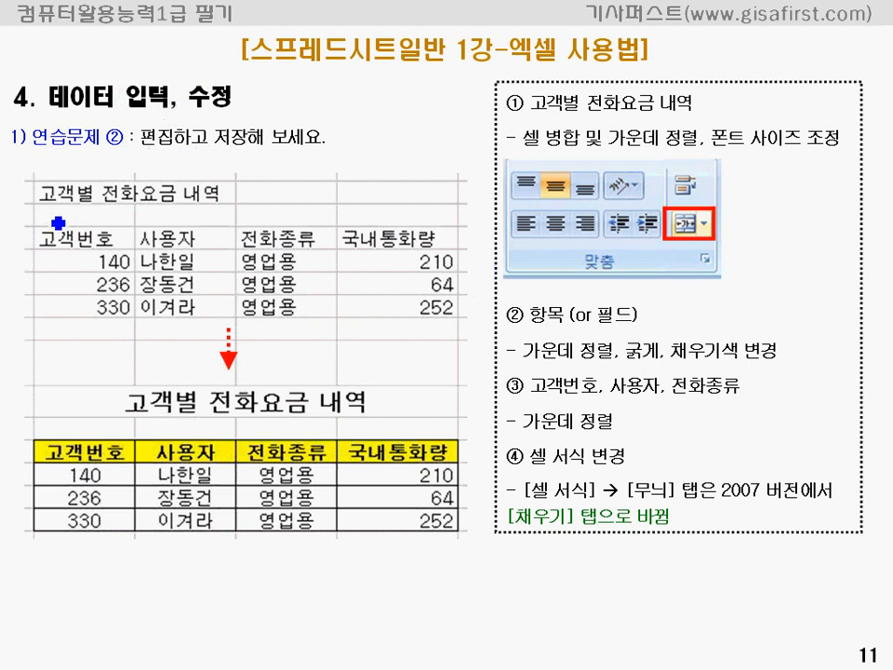
{"action": "left_click_drag", "start_coordinate": [40, 199], "coordinate": [223, 199]}
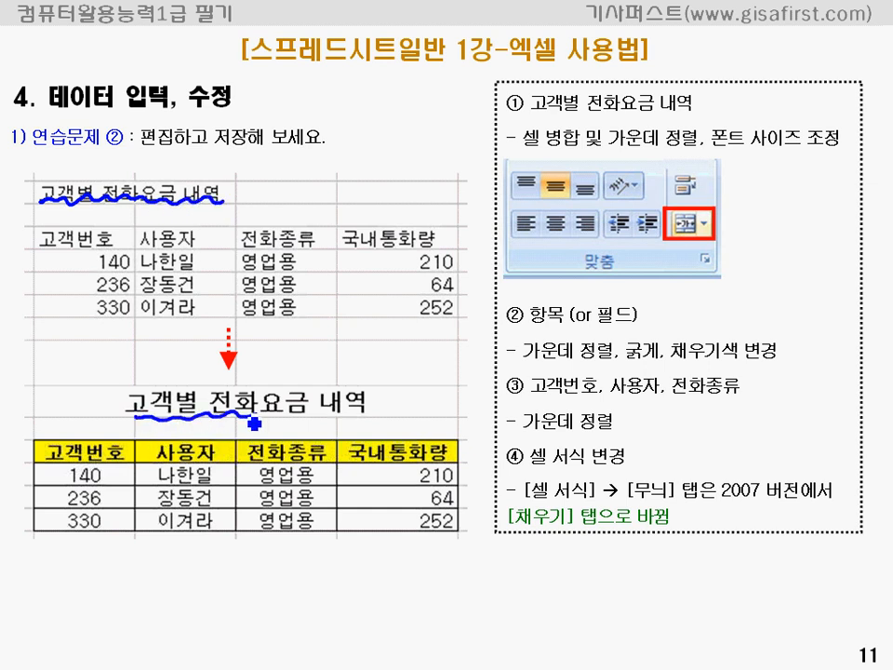
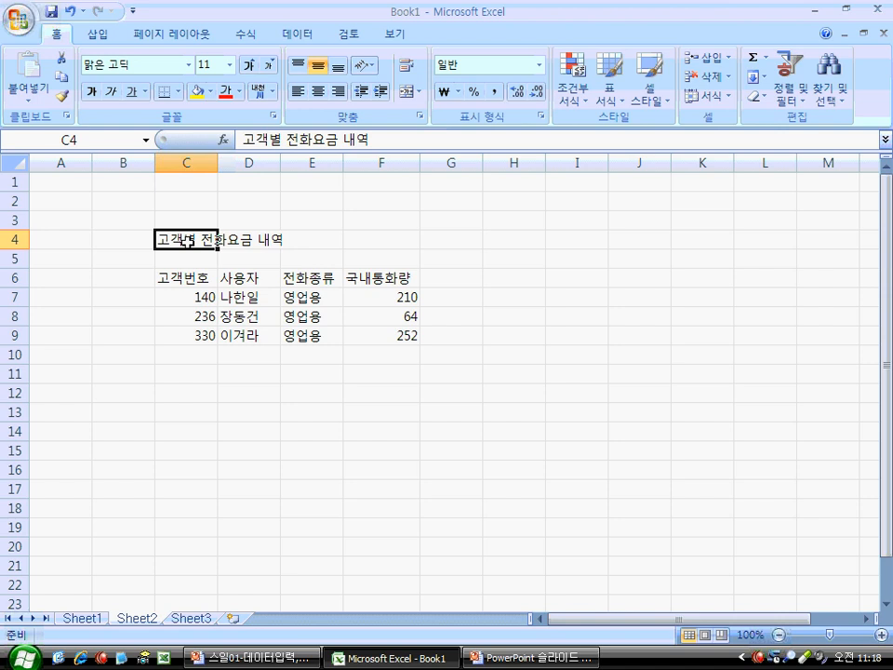
- Merge and center the 고객별 전화요금 내역 title across C4:F4
{"action": "left_click_drag", "start_coordinate": [186, 240], "coordinate": [346, 244]}
{"action": "left_click_drag", "start_coordinate": [179, 239], "coordinate": [367, 241]}
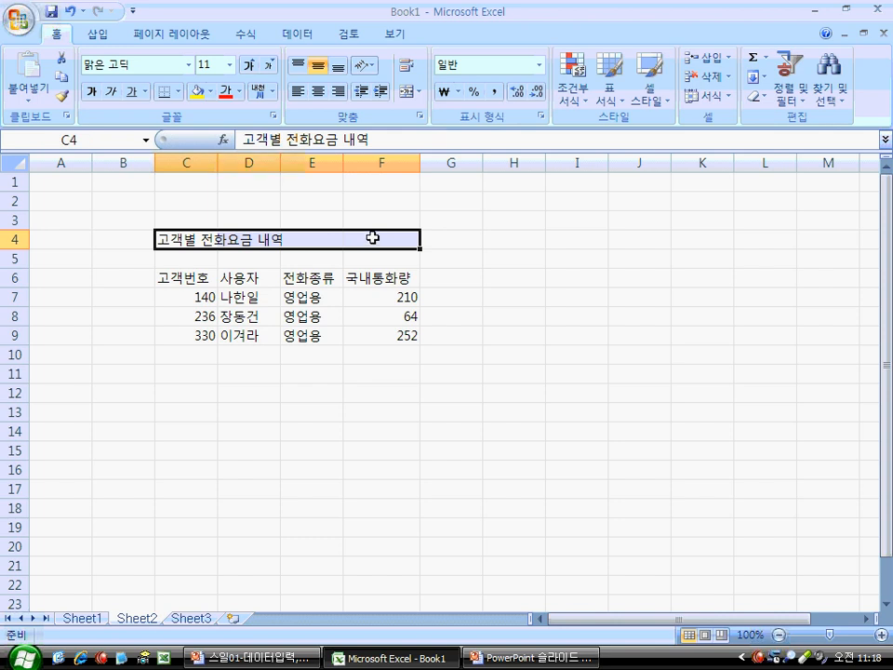
{"action": "left_click_drag", "start_coordinate": [180, 220], "coordinate": [362, 221]}
{"action": "left_click_drag", "start_coordinate": [208, 244], "coordinate": [355, 241]}
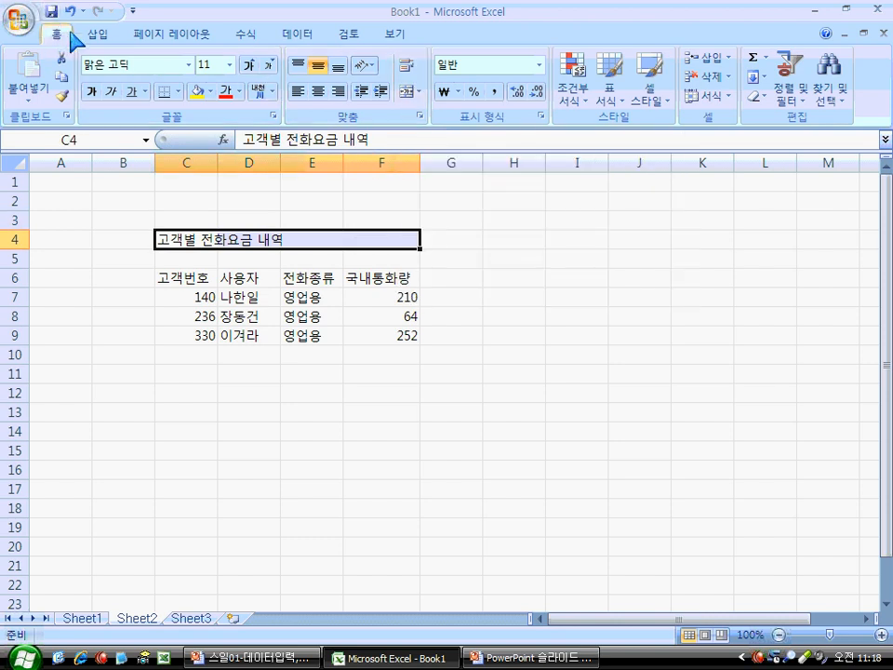
{"action": "left_click", "coordinate": [410, 93]}
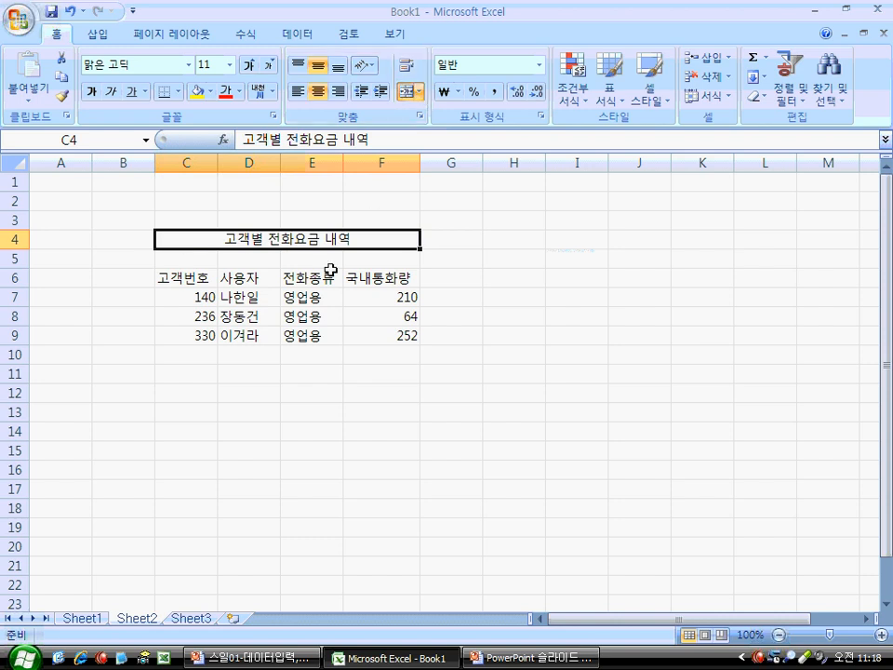
{"action": "left_click", "coordinate": [311, 316]}
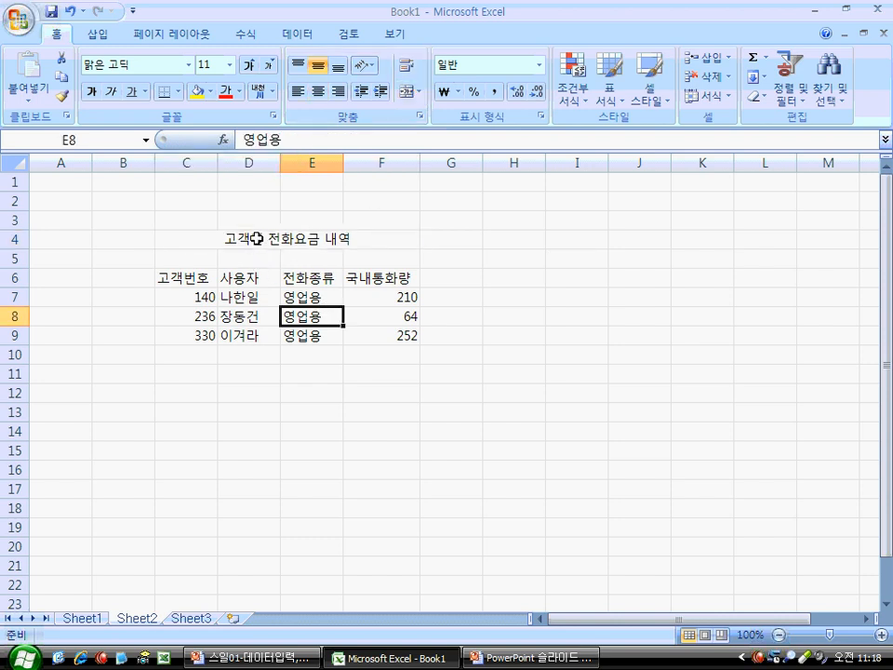
- Enlarge the merged title to 14 pt and make it bold
{"action": "left_click", "coordinate": [257, 238]}
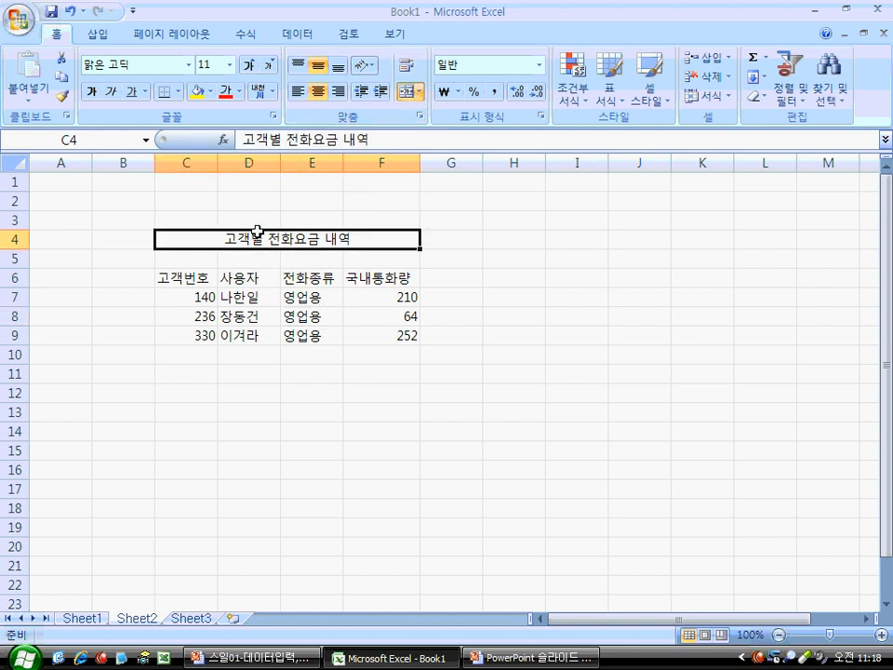
{"action": "left_click", "coordinate": [247, 65]}
{"action": "left_click", "coordinate": [248, 65]}
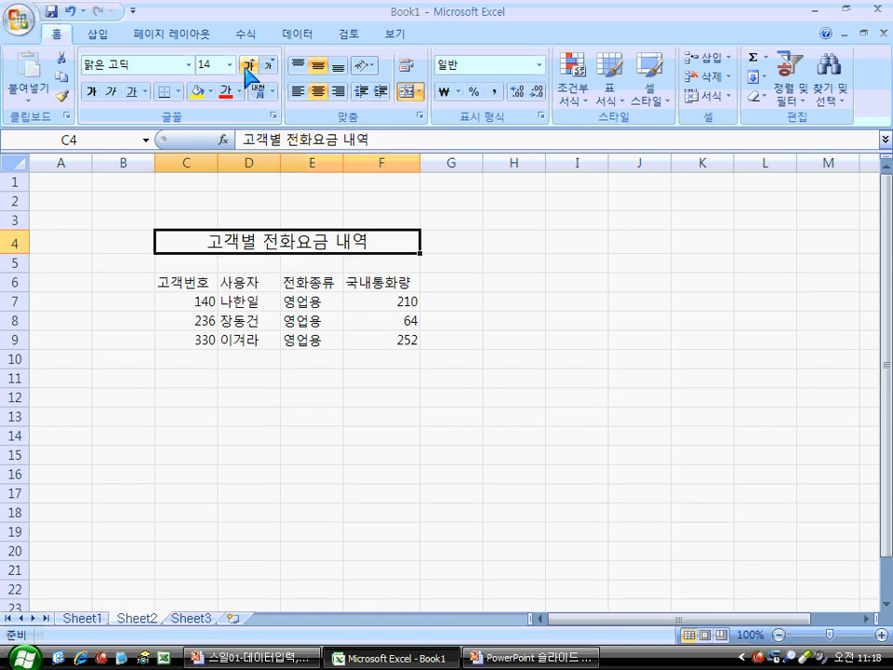
{"action": "left_click", "coordinate": [229, 65]}
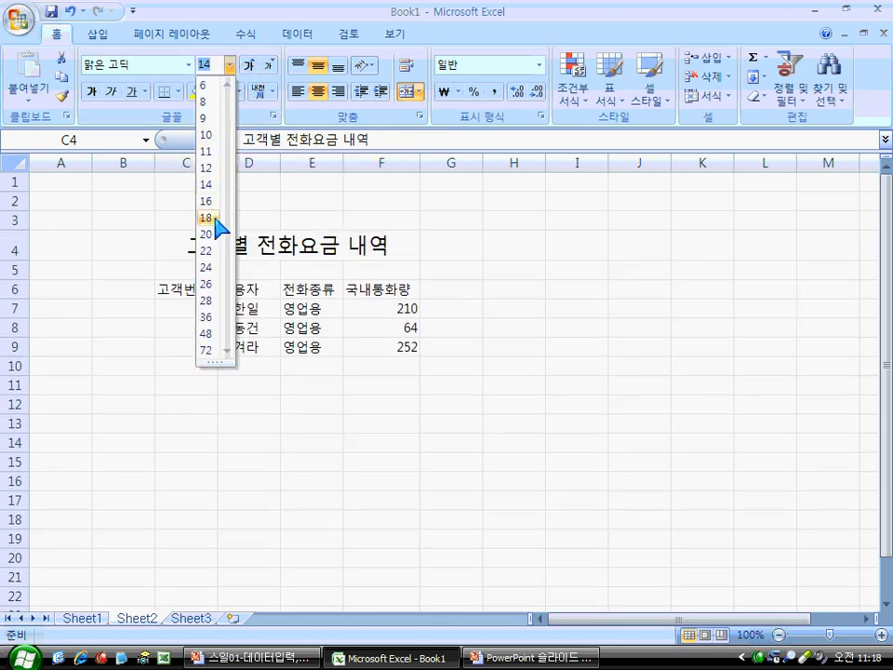
{"action": "left_click", "coordinate": [207, 185]}
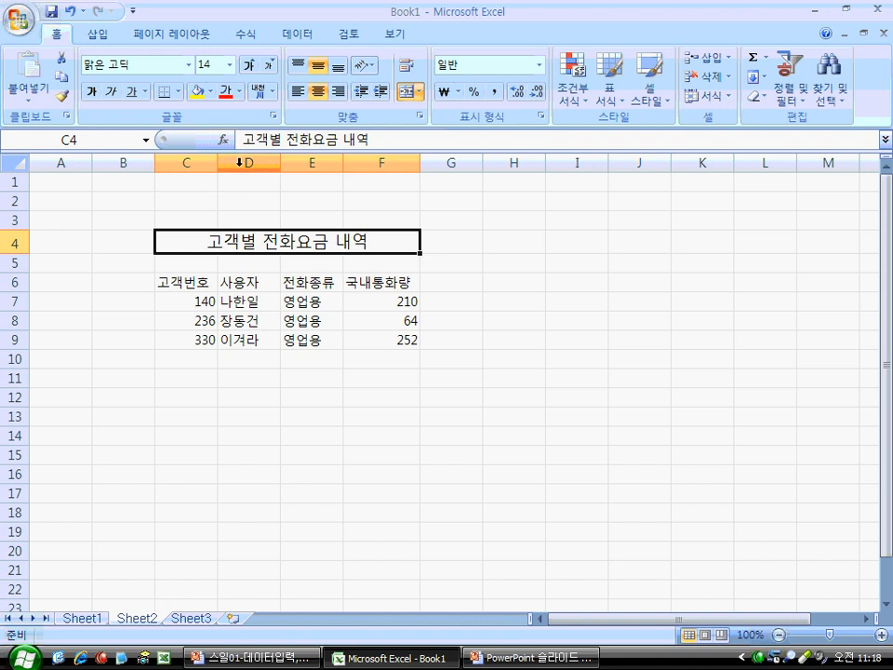
{"action": "left_click", "coordinate": [90, 92]}
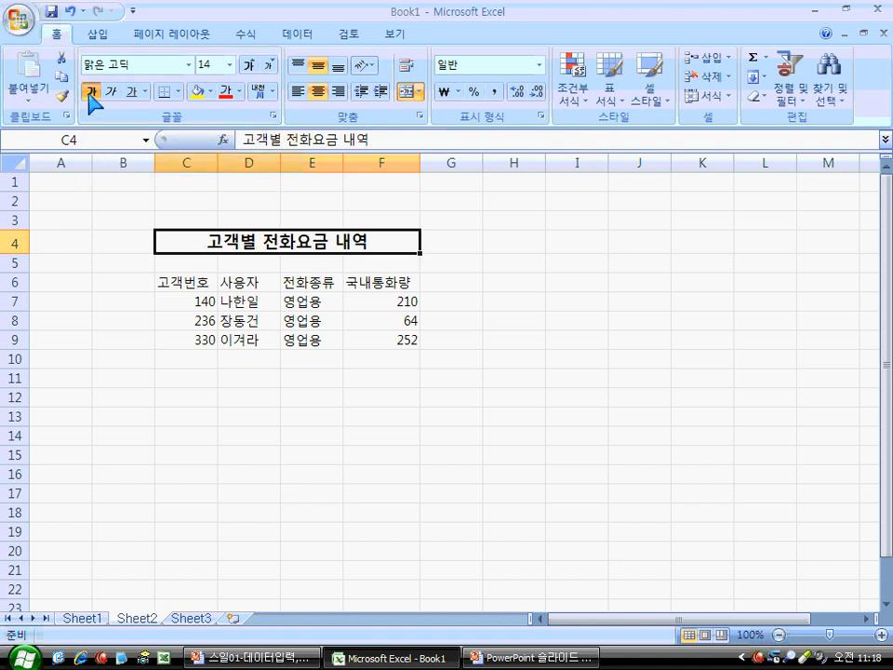
{"action": "left_click", "coordinate": [186, 283]}
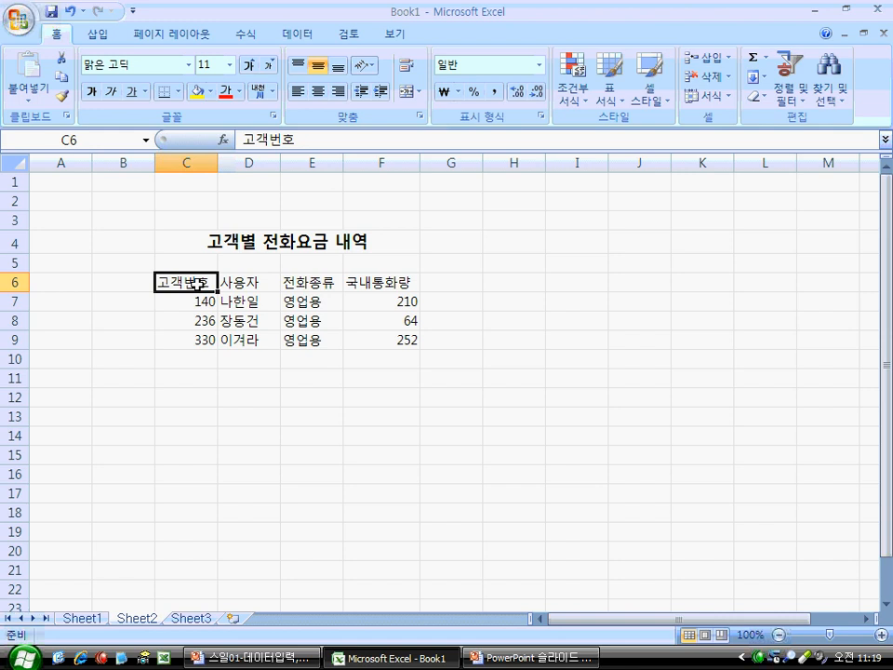
- Make the header row C6:F6 bold and centred
{"action": "left_click_drag", "start_coordinate": [198, 284], "coordinate": [373, 283]}
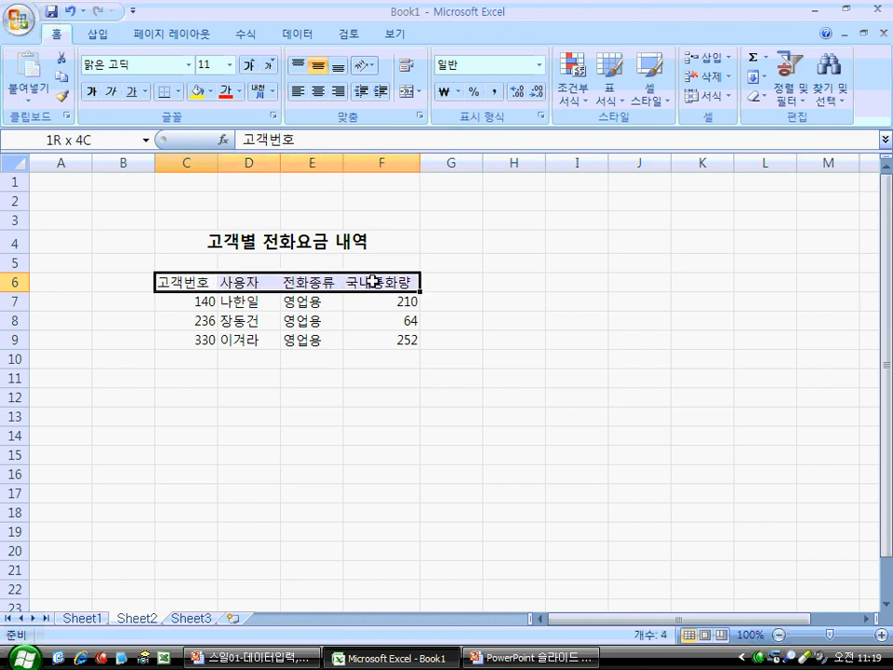
{"action": "left_click", "coordinate": [91, 92]}
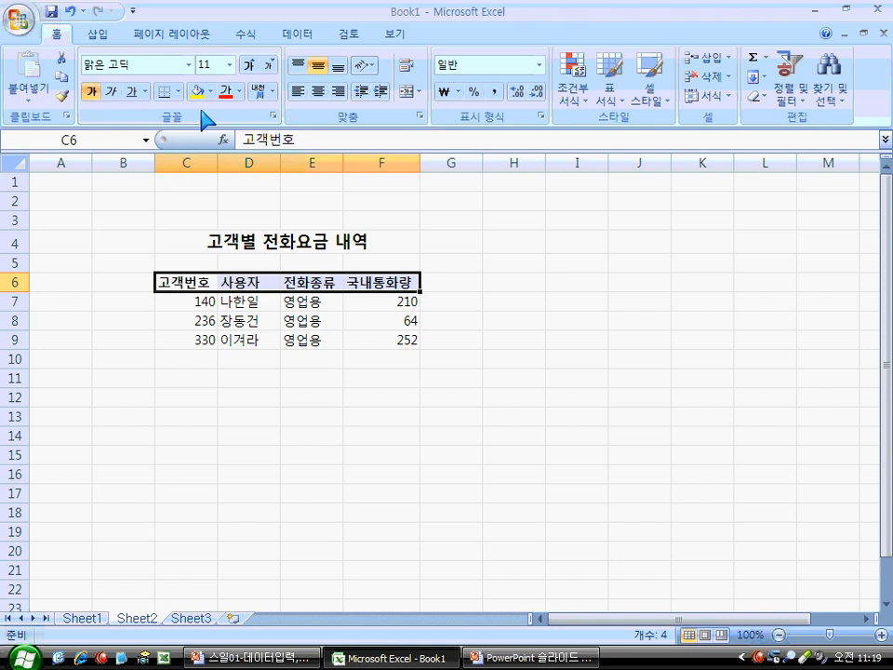
{"action": "left_click", "coordinate": [317, 92]}
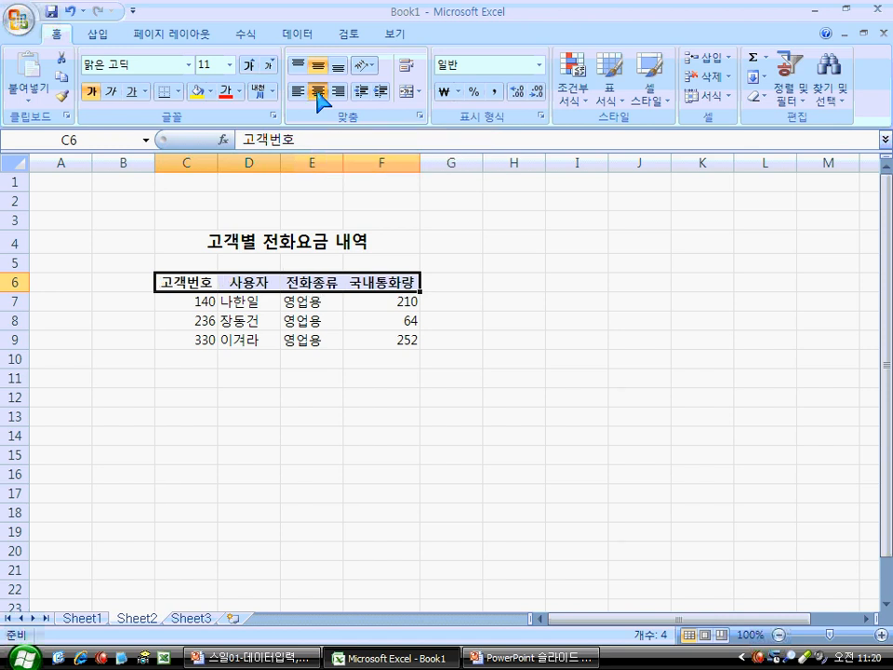
- Try a yellow fill on the header row from the ribbon, then undo it
{"action": "left_click", "coordinate": [212, 91]}
{"action": "left_click", "coordinate": [212, 93]}
{"action": "left_click", "coordinate": [200, 93]}
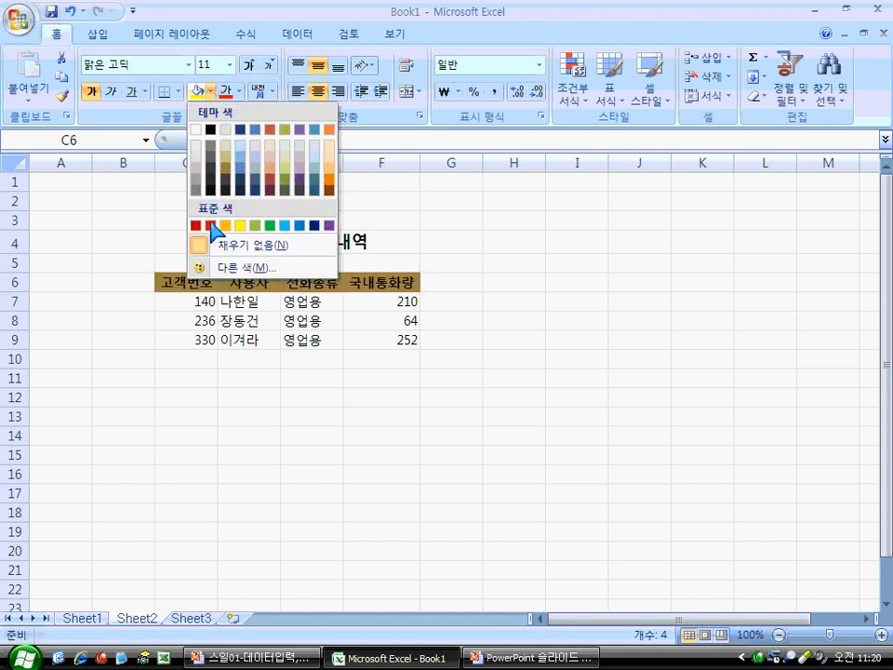
{"action": "left_click", "coordinate": [240, 226]}
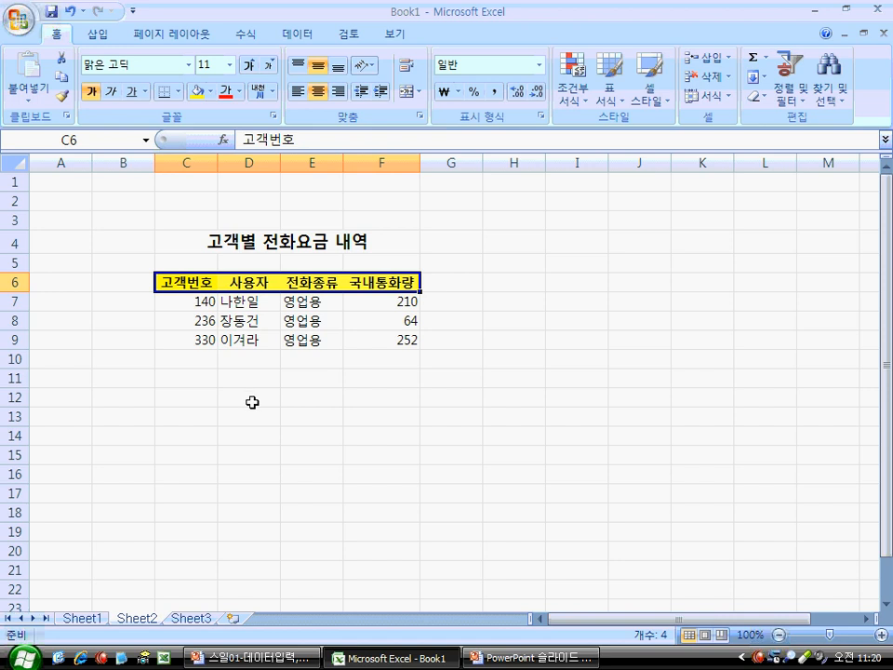
{"action": "left_click", "coordinate": [253, 403]}
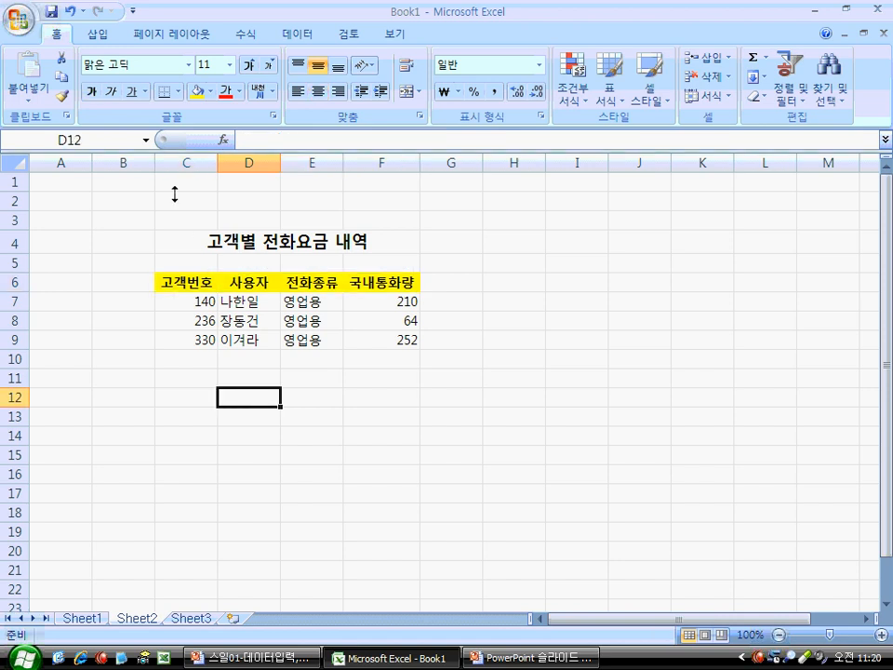
{"action": "left_click", "coordinate": [69, 12]}
- Fill the header row yellow through Format Cells
{"action": "right_click", "coordinate": [177, 278]}
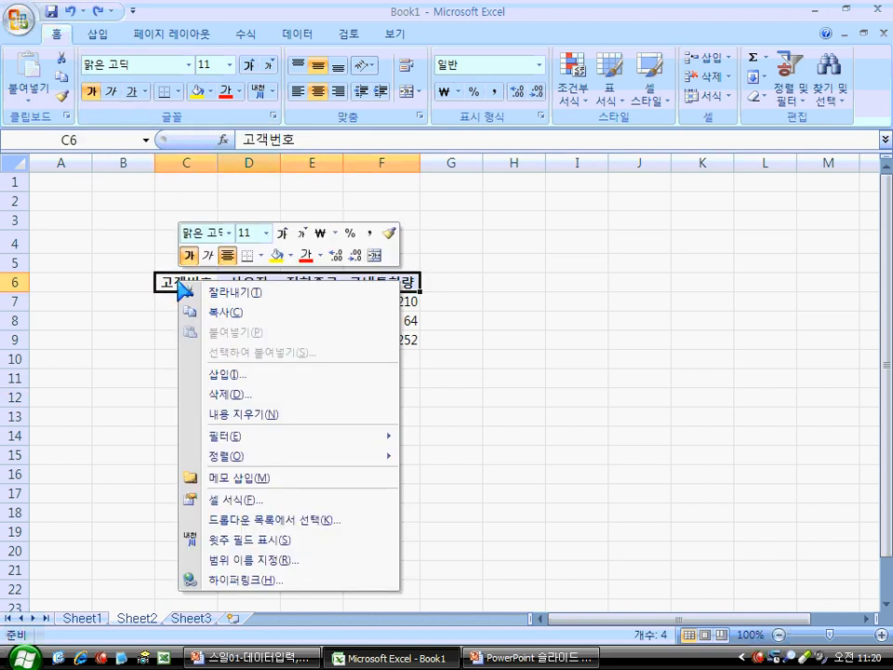
{"action": "left_click", "coordinate": [243, 499]}
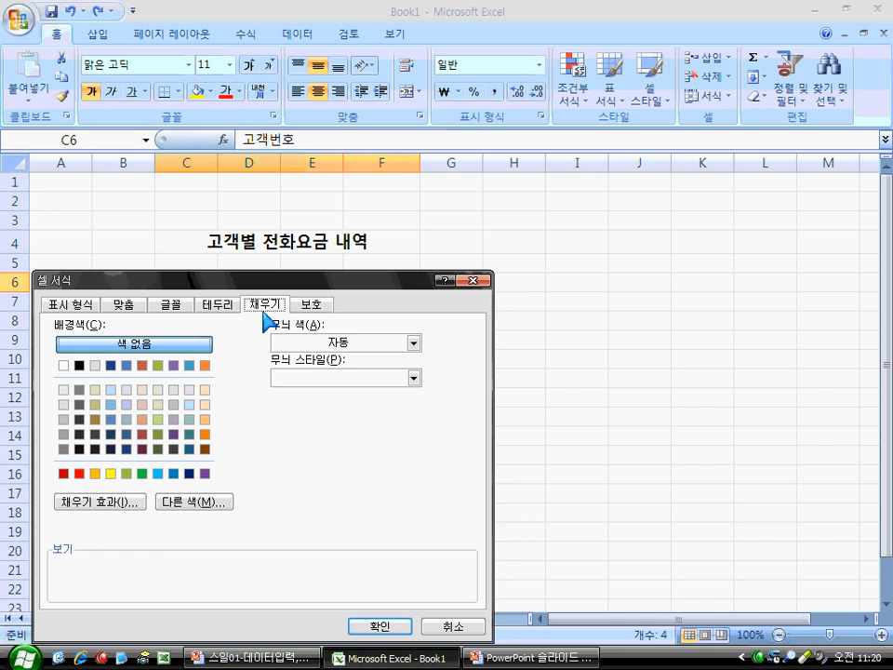
{"action": "left_click", "coordinate": [112, 474]}
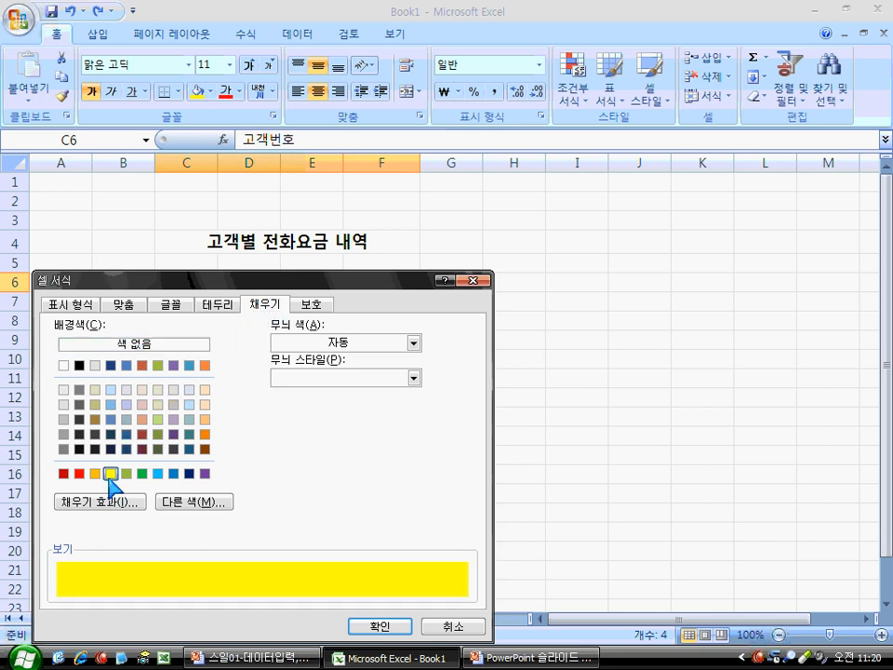
{"action": "left_click", "coordinate": [362, 631]}
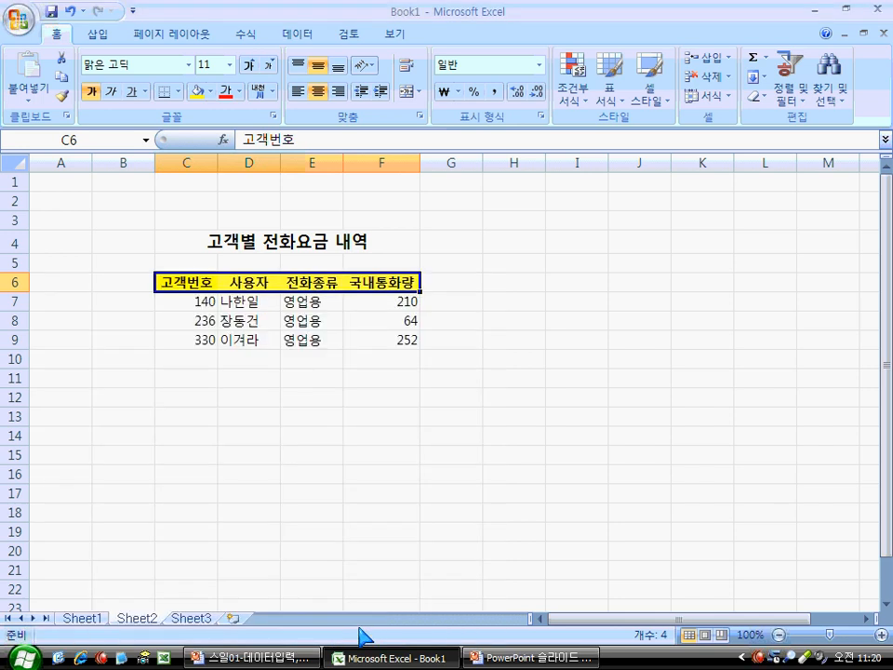
{"action": "left_click", "coordinate": [259, 396]}
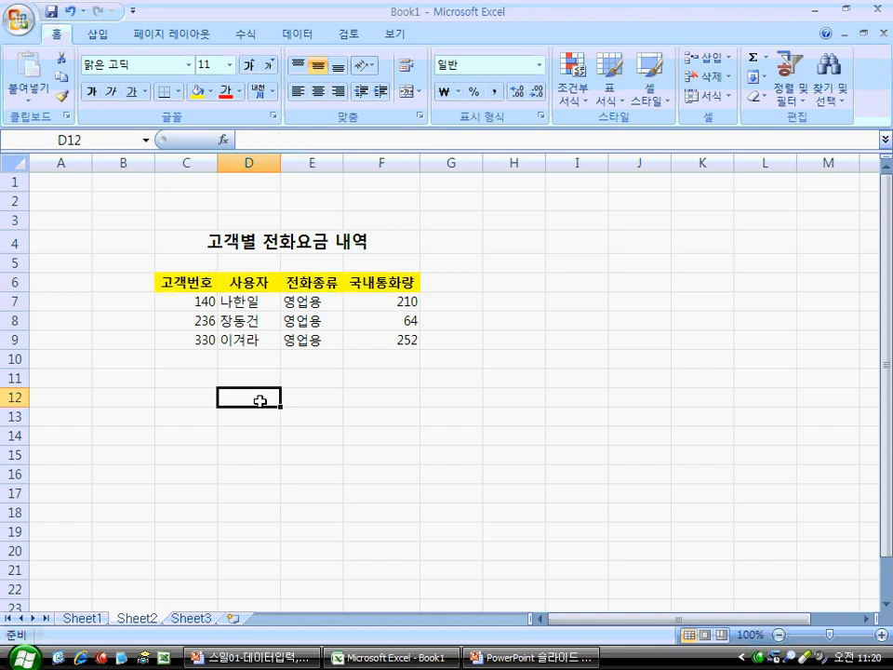
- Select columns C to F and drag them wider to a uniform width of about 13.88
{"action": "left_click", "coordinate": [200, 283]}
{"action": "left_click_drag", "start_coordinate": [200, 283], "coordinate": [385, 338]}
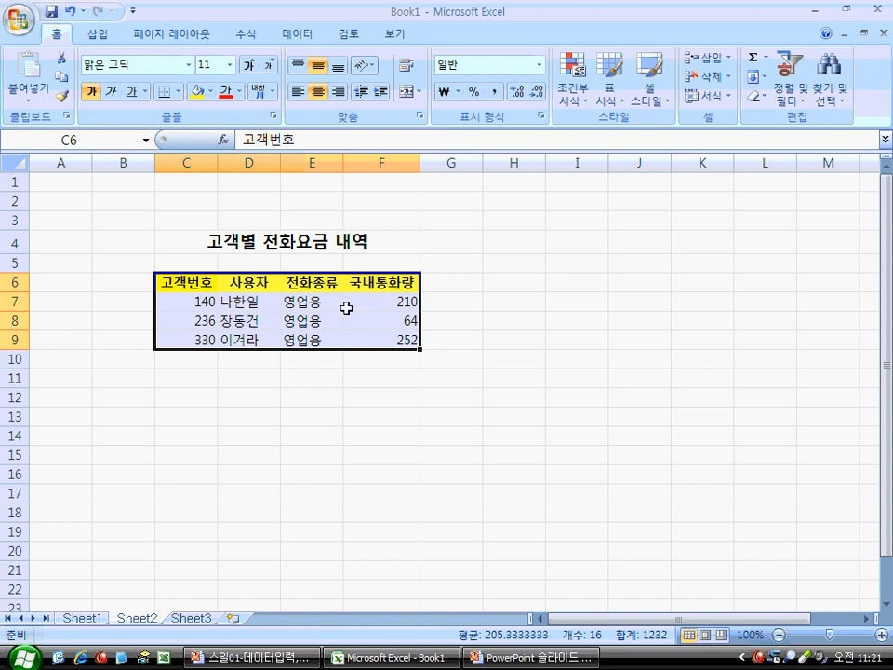
{"action": "left_click", "coordinate": [311, 339]}
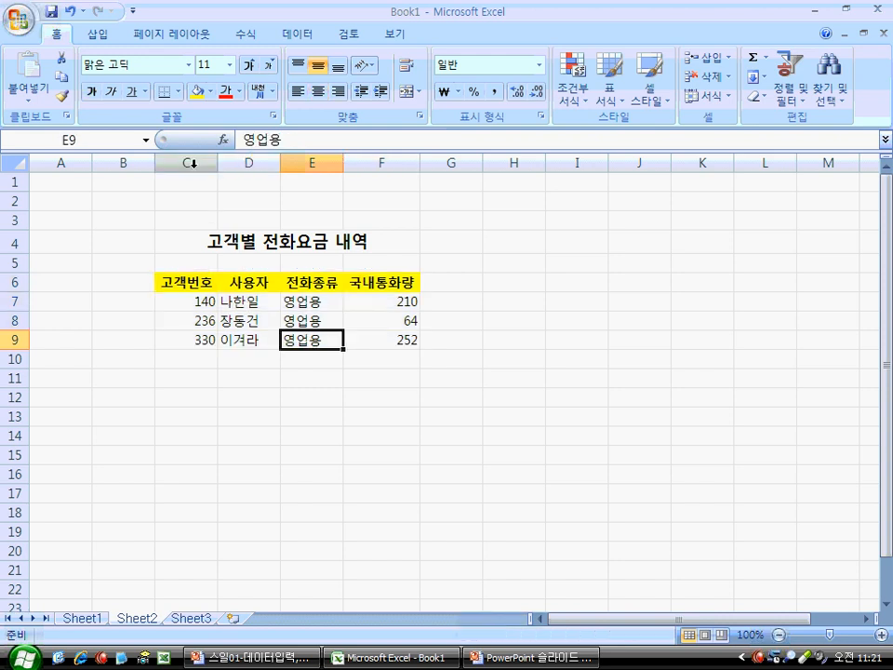
{"action": "left_click_drag", "start_coordinate": [190, 163], "coordinate": [433, 165]}
{"action": "left_click_drag", "start_coordinate": [515, 164], "coordinate": [527, 165]}
{"action": "left_click", "coordinate": [472, 441]}
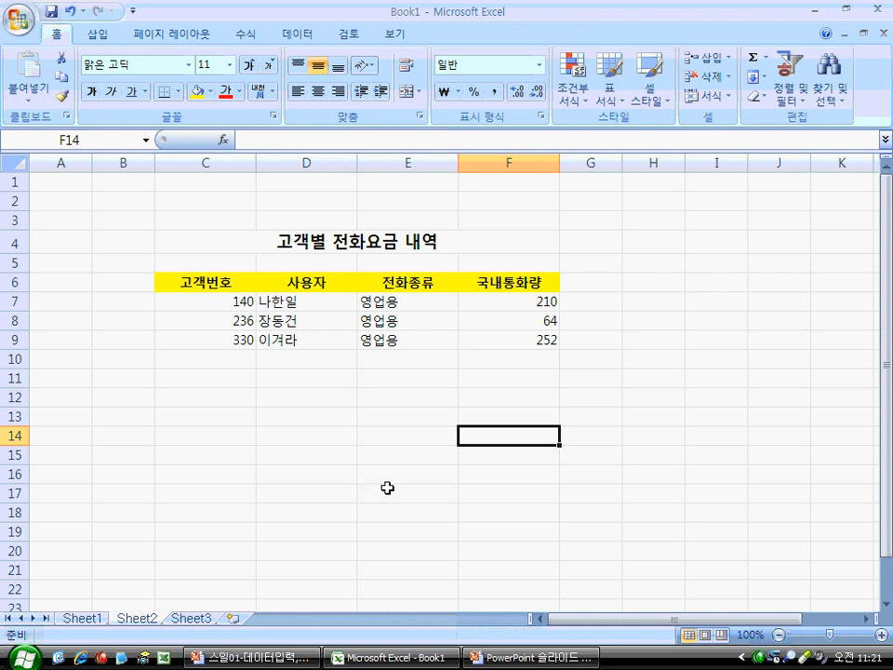
- Enter a sample name in D12 and the number 123 in D13
{"action": "left_click", "coordinate": [233, 304]}
{"action": "left_click", "coordinate": [233, 316]}
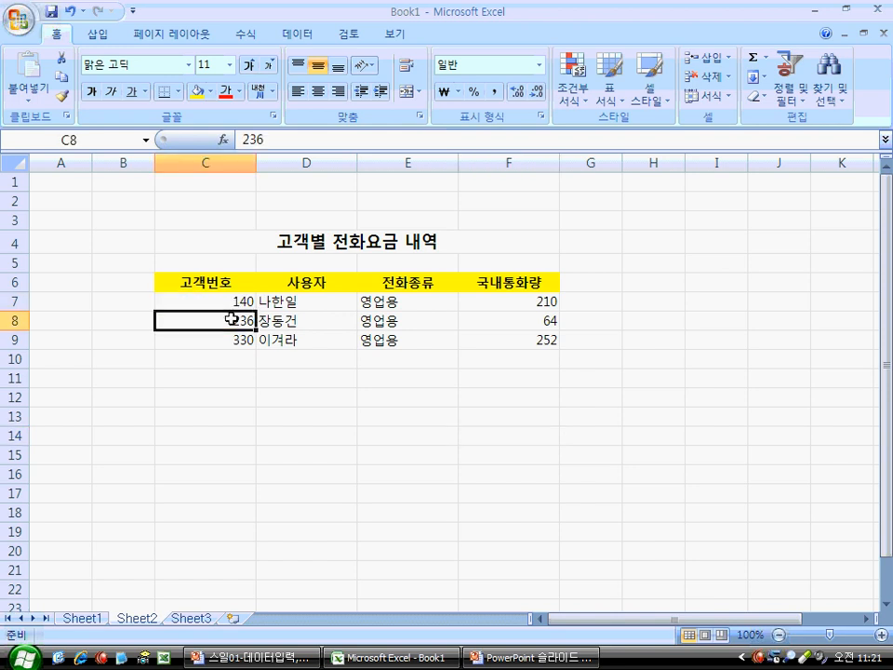
{"action": "left_click", "coordinate": [293, 403]}
{"action": "type", "text": "rl"}
{"action": "key", "text": "BackSpace"}
{"action": "key", "text": "BackSpace"}
{"action": "type", "text": "권우석"}
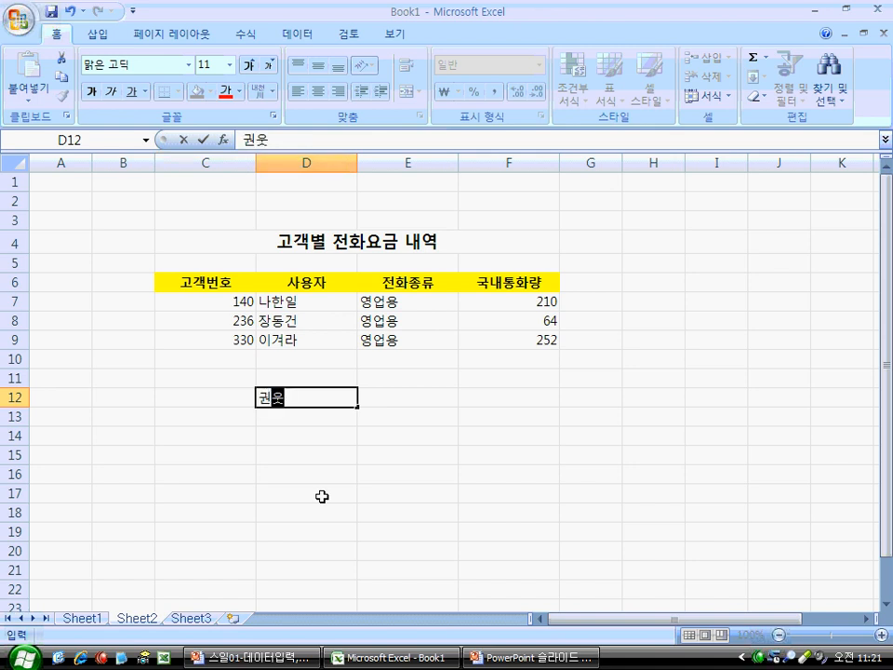
{"action": "key", "text": "Return"}
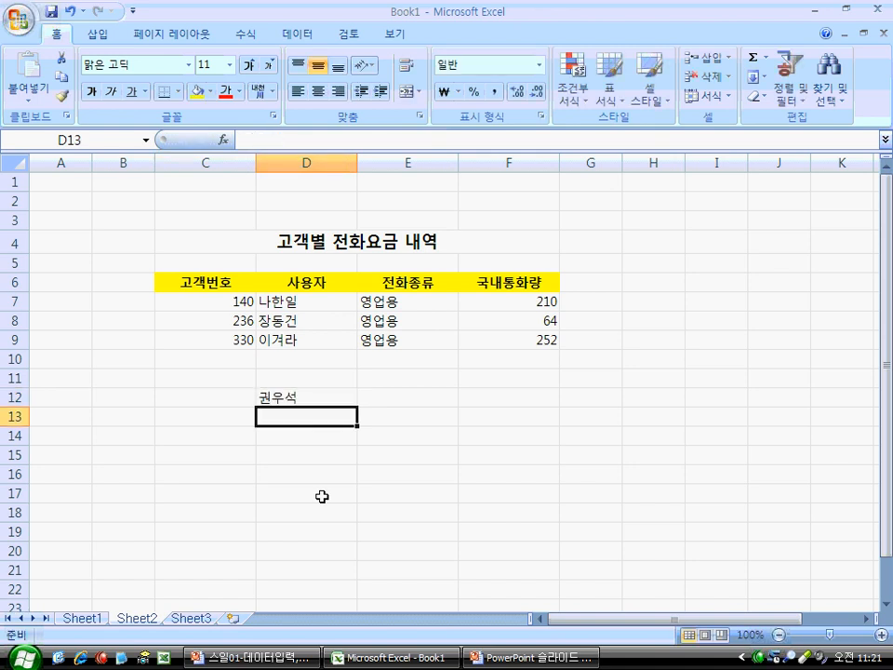
{"action": "type", "text": "123"}
{"action": "key", "text": "Return"}
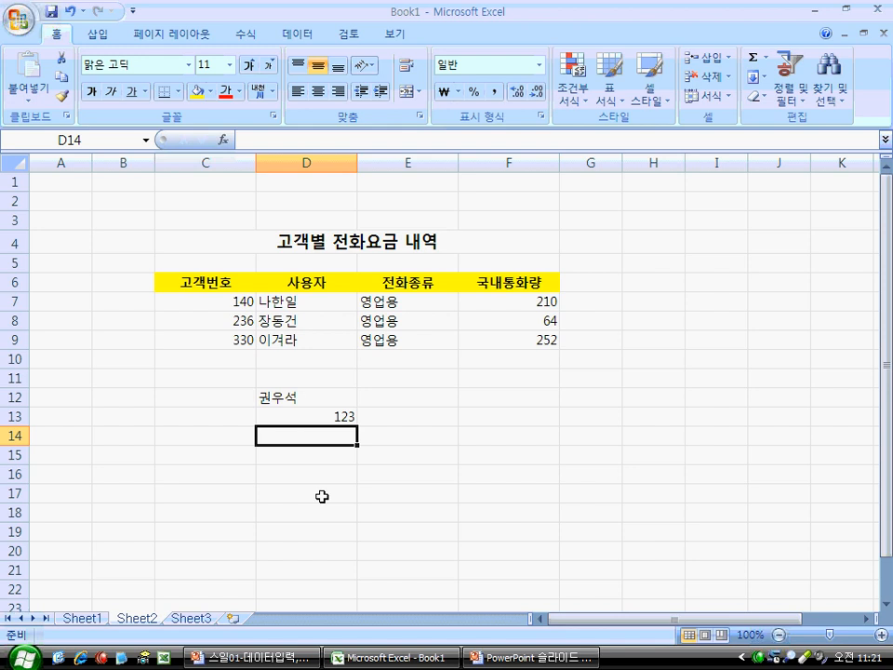
- Compare the text entry in D12 with the number in D13
{"action": "left_click", "coordinate": [307, 399]}
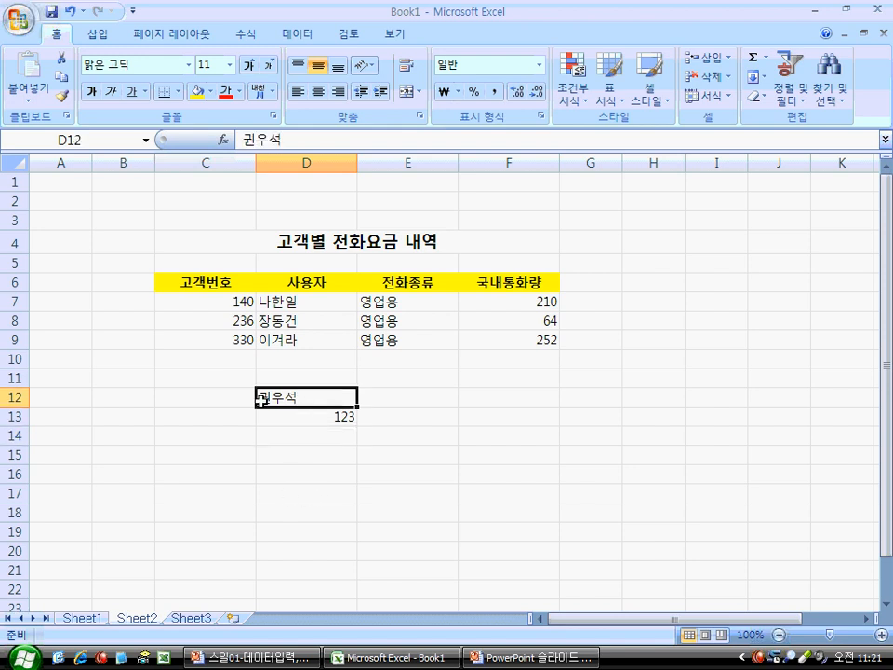
{"action": "left_click", "coordinate": [310, 414]}
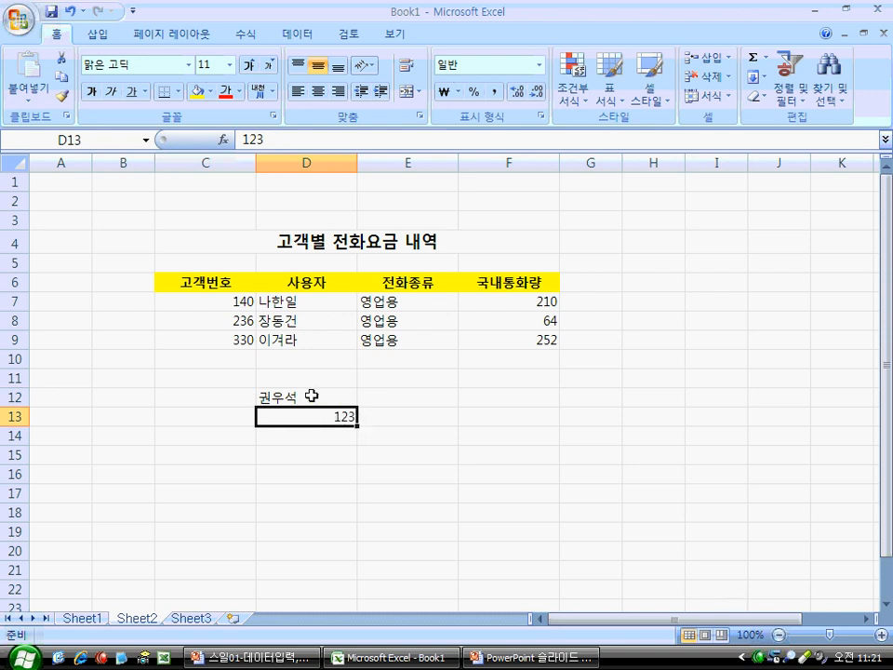
{"action": "left_click", "coordinate": [307, 391]}
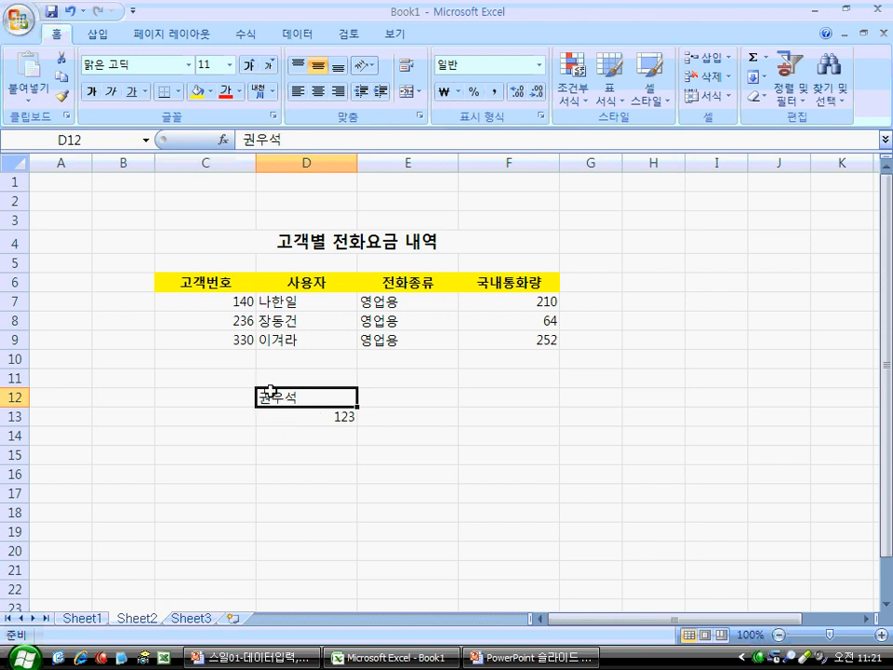
{"action": "left_click", "coordinate": [335, 418]}
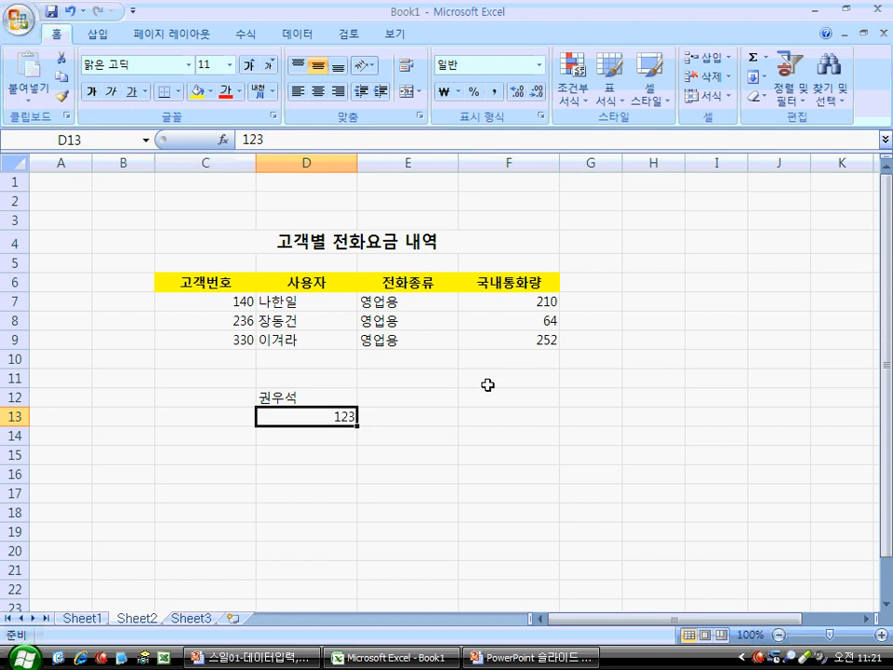
- Enter 12356 in D14 and 1 in D15
{"action": "left_click", "coordinate": [349, 433]}
{"action": "type", "text": "1235"}
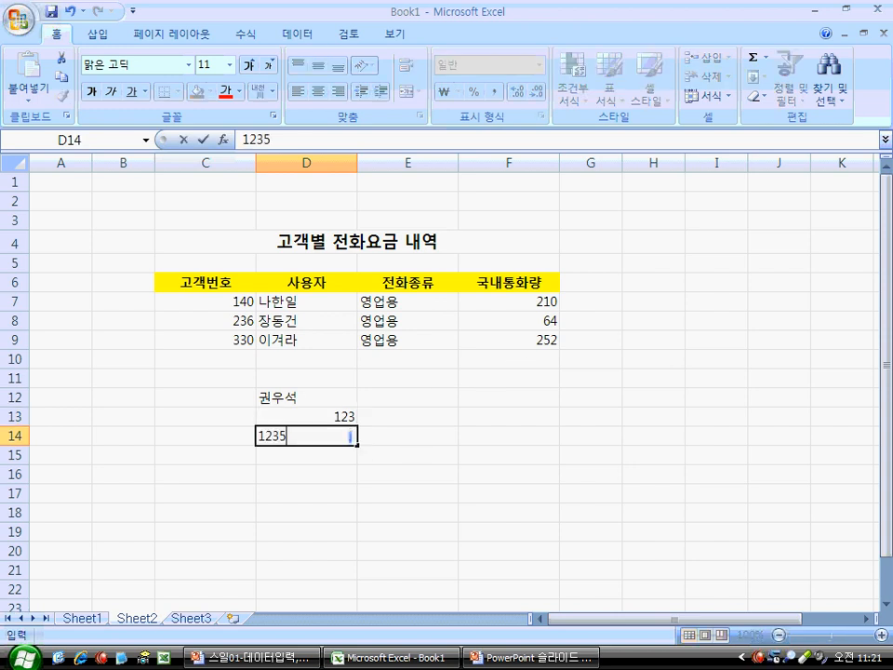
{"action": "key", "text": "Return"}
{"action": "type", "text": "1"}
{"action": "key", "text": "Return"}
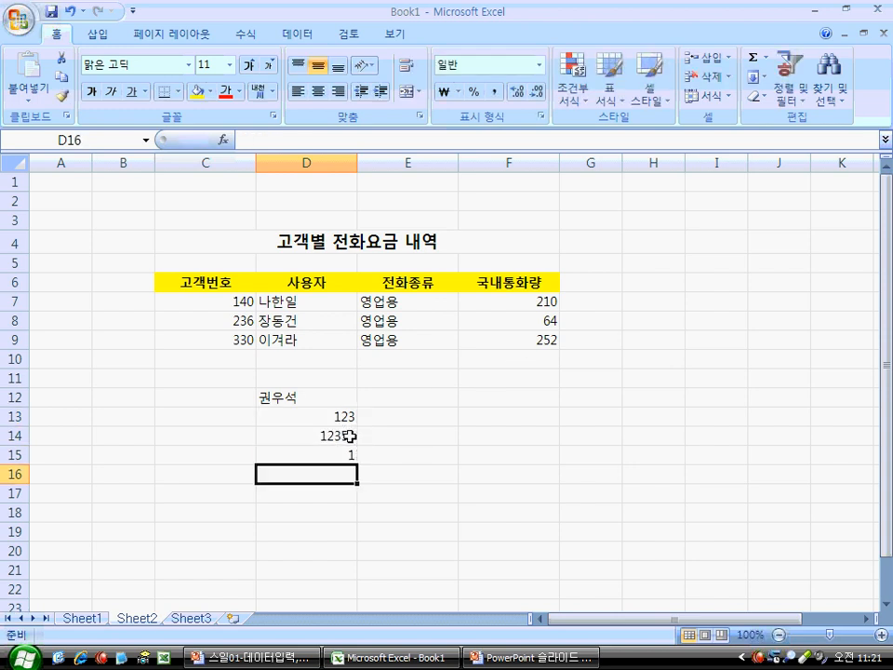
- Check the sample numbers 123, 12356 and 1 in D13:D15
{"action": "left_click", "coordinate": [430, 404]}
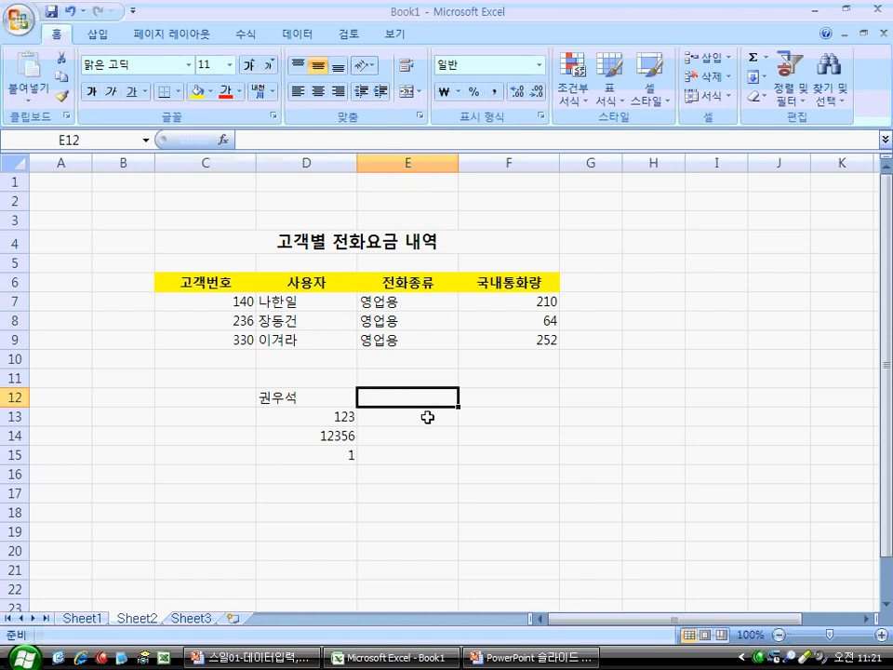
{"action": "left_click", "coordinate": [334, 419]}
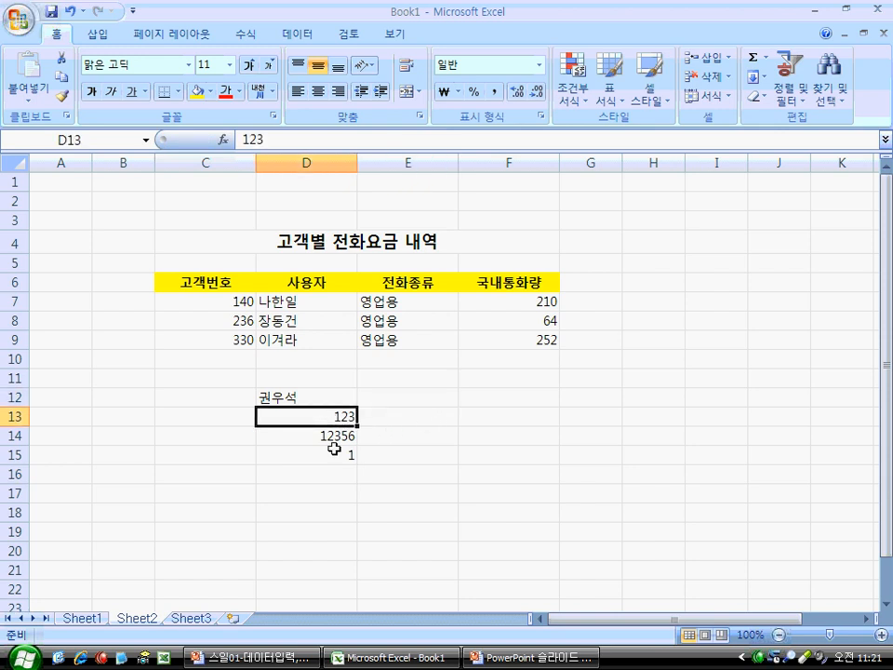
{"action": "left_click", "coordinate": [332, 437]}
{"action": "left_click", "coordinate": [335, 455]}
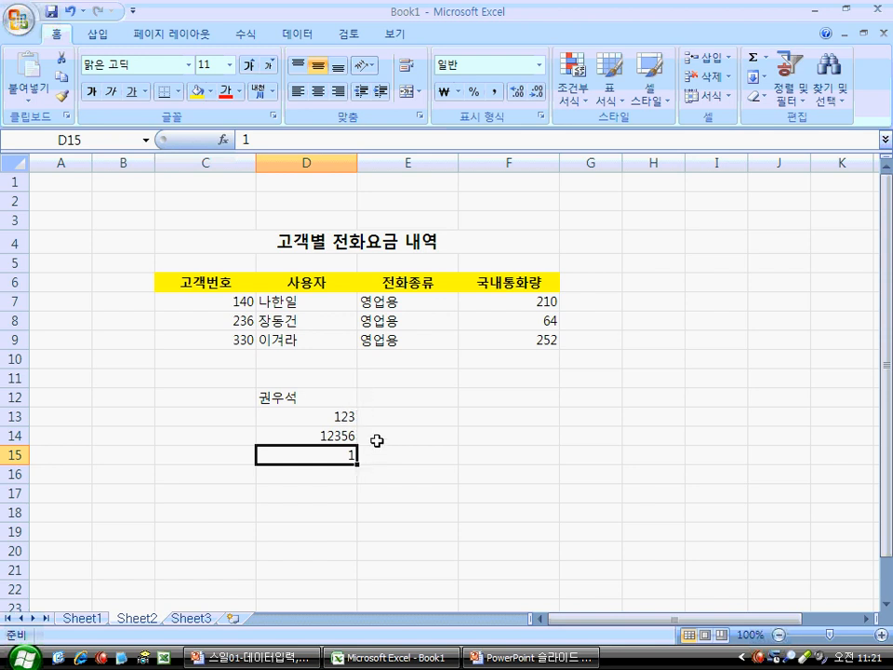
{"action": "left_click", "coordinate": [360, 433]}
{"action": "left_click", "coordinate": [350, 415]}
{"action": "left_click", "coordinate": [344, 436]}
{"action": "left_click", "coordinate": [340, 457]}
{"action": "left_click_drag", "start_coordinate": [333, 415], "coordinate": [333, 451]}
{"action": "left_click", "coordinate": [311, 396]}
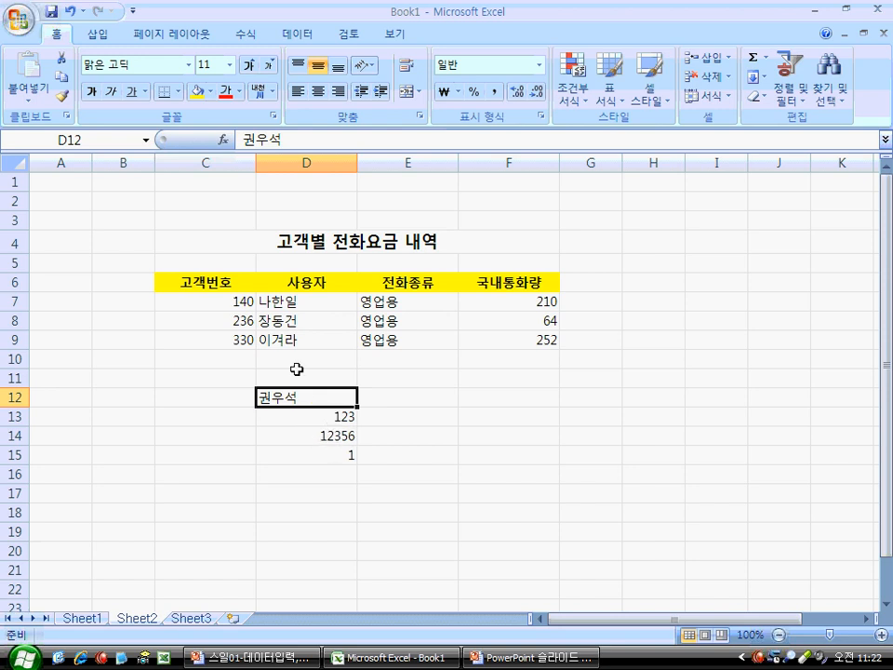
- Centre the user names and phone types in D7:E9, leaving F7:F9 right-aligned
{"action": "left_click_drag", "start_coordinate": [305, 306], "coordinate": [373, 340]}
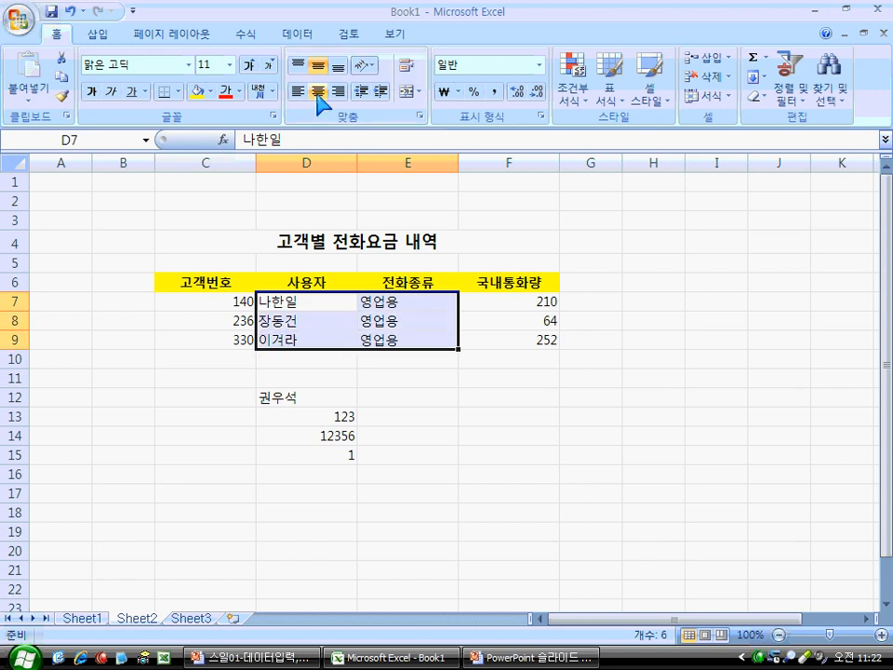
{"action": "left_click", "coordinate": [318, 92]}
{"action": "left_click", "coordinate": [503, 307]}
{"action": "left_click_drag", "start_coordinate": [502, 307], "coordinate": [506, 337]}
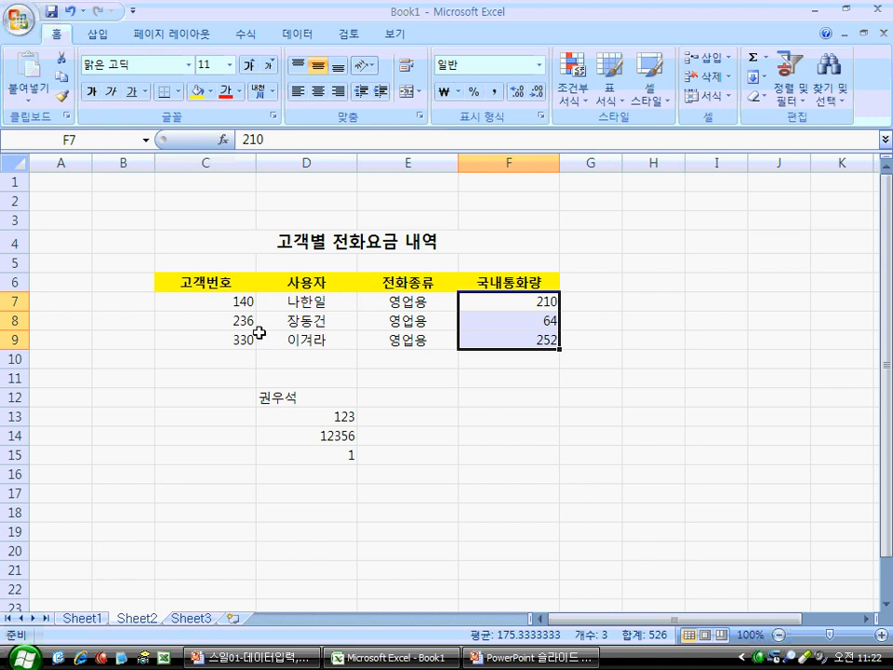
- Select customer numbers C7:C9, then look at 123 and 12356 in D13:D14
{"action": "left_click_drag", "start_coordinate": [227, 303], "coordinate": [226, 338]}
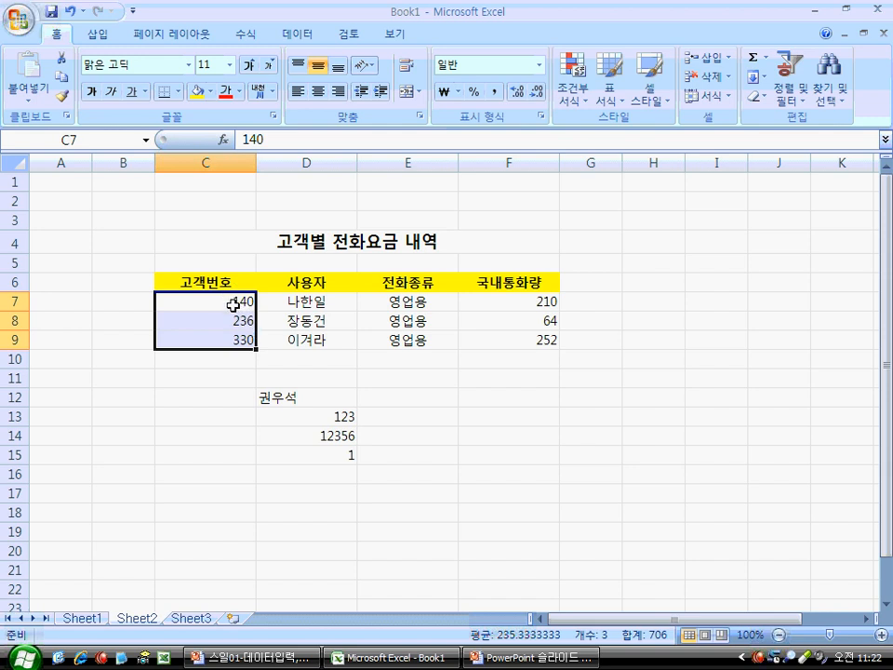
{"action": "left_click", "coordinate": [246, 372]}
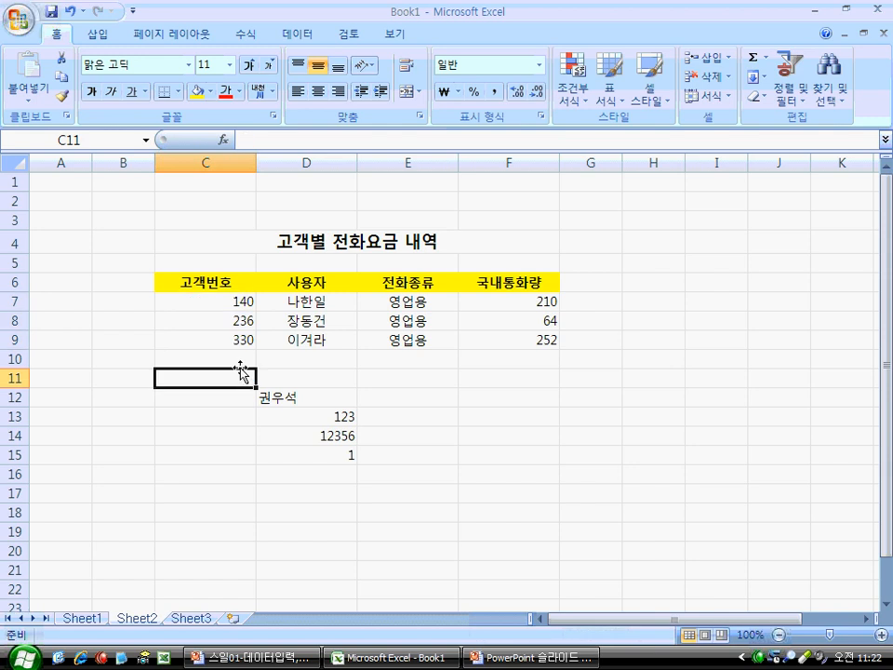
{"action": "left_click", "coordinate": [346, 417]}
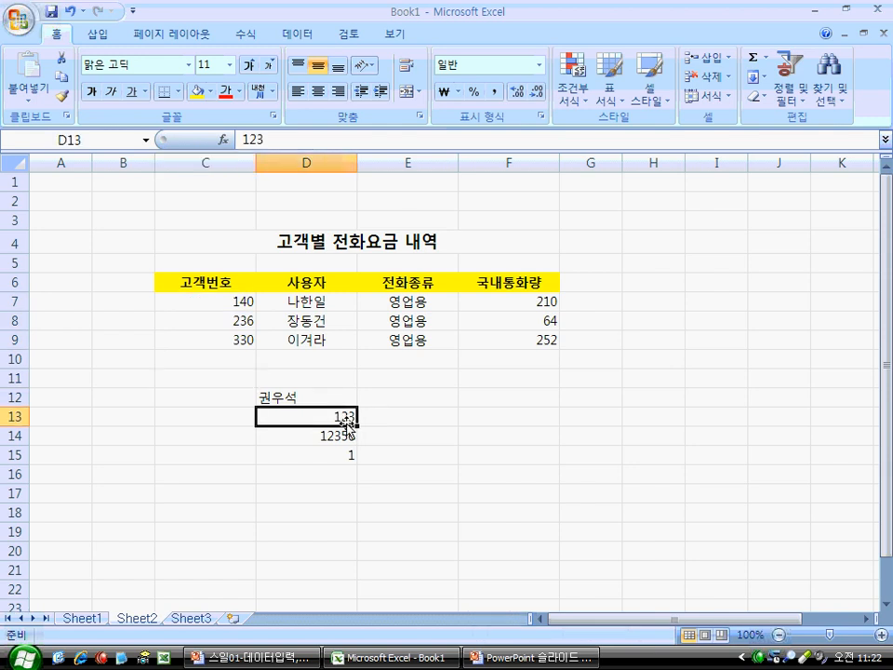
{"action": "left_click", "coordinate": [344, 432]}
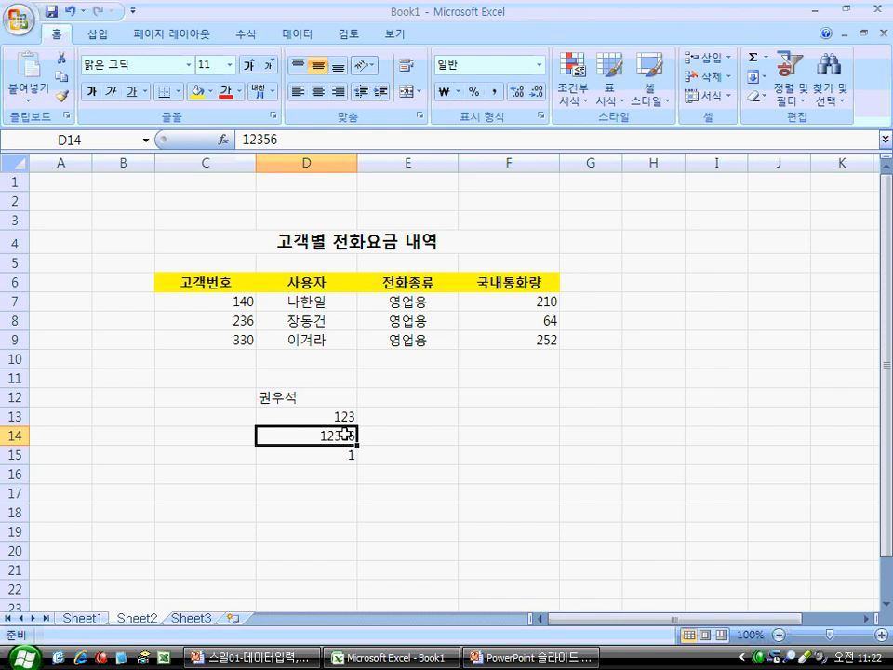
- Step through the customer number cells C7:C9
{"action": "left_click_drag", "start_coordinate": [207, 302], "coordinate": [212, 339]}
{"action": "left_click", "coordinate": [219, 303]}
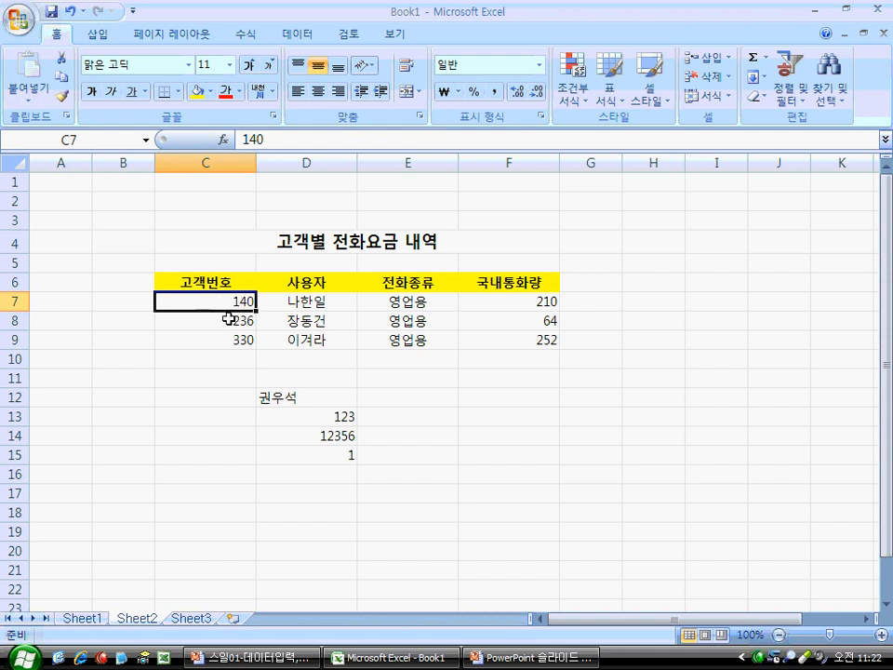
{"action": "key", "text": "Down"}
{"action": "key", "text": "Up"}
{"action": "key", "text": "Down"}
{"action": "key", "text": "Down"}
{"action": "key", "text": "Up"}
{"action": "key", "text": "Down"}
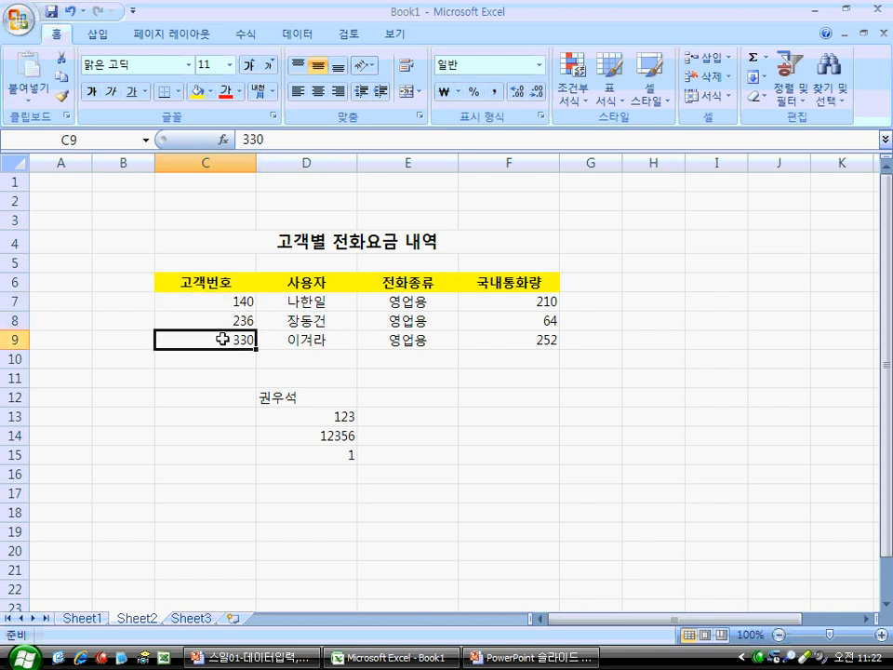
{"action": "left_click_drag", "start_coordinate": [221, 306], "coordinate": [220, 317]}
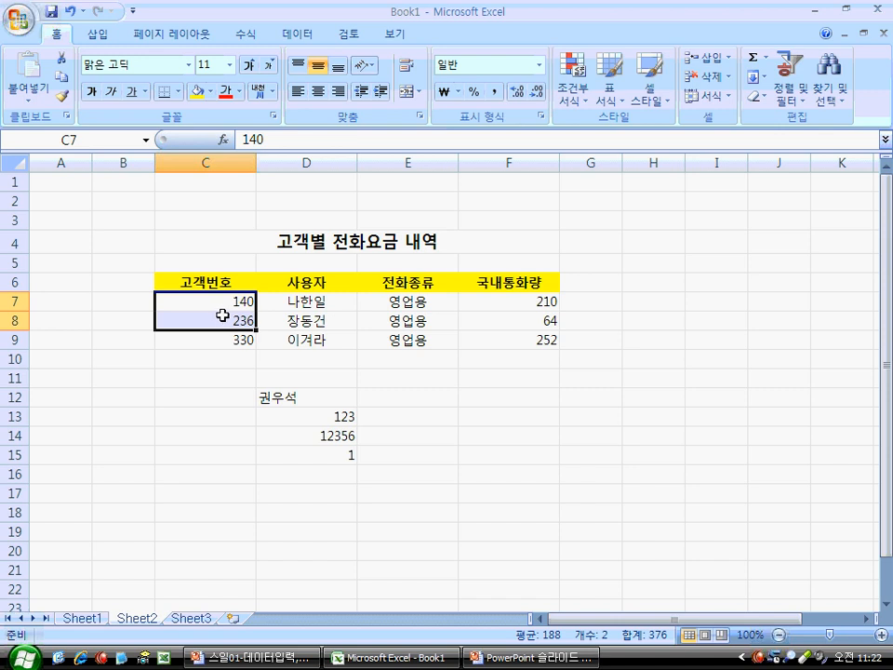
- Centre the customer numbers 140, 236 and 330 in C7:C9
{"action": "left_click", "coordinate": [223, 352]}
{"action": "left_click", "coordinate": [223, 303]}
{"action": "left_click", "coordinate": [224, 323]}
{"action": "left_click", "coordinate": [223, 337]}
{"action": "left_click", "coordinate": [223, 303]}
{"action": "left_click", "coordinate": [223, 321]}
{"action": "left_click_drag", "start_coordinate": [223, 298], "coordinate": [225, 338]}
{"action": "left_click", "coordinate": [319, 91]}
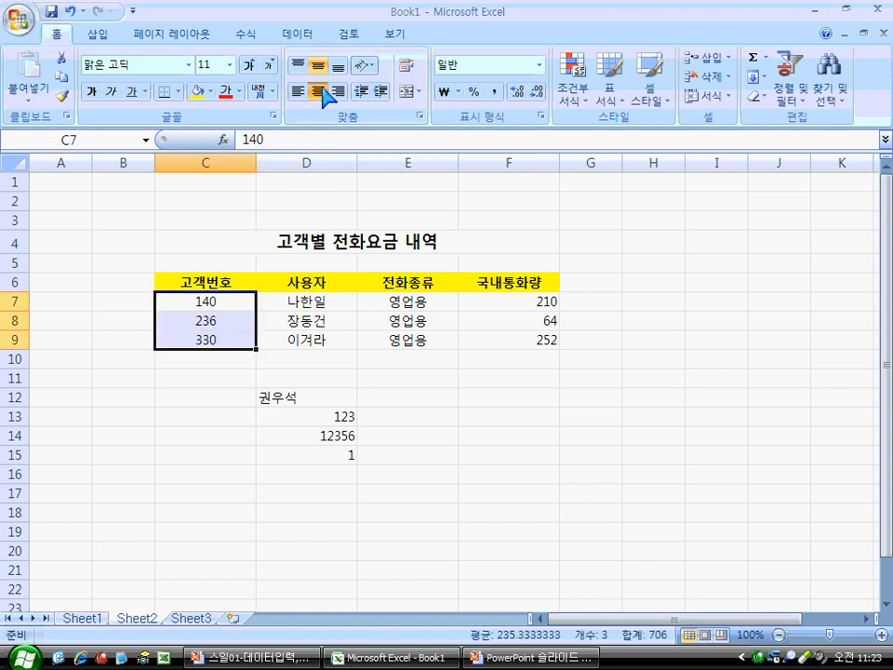
{"action": "left_click", "coordinate": [269, 425]}
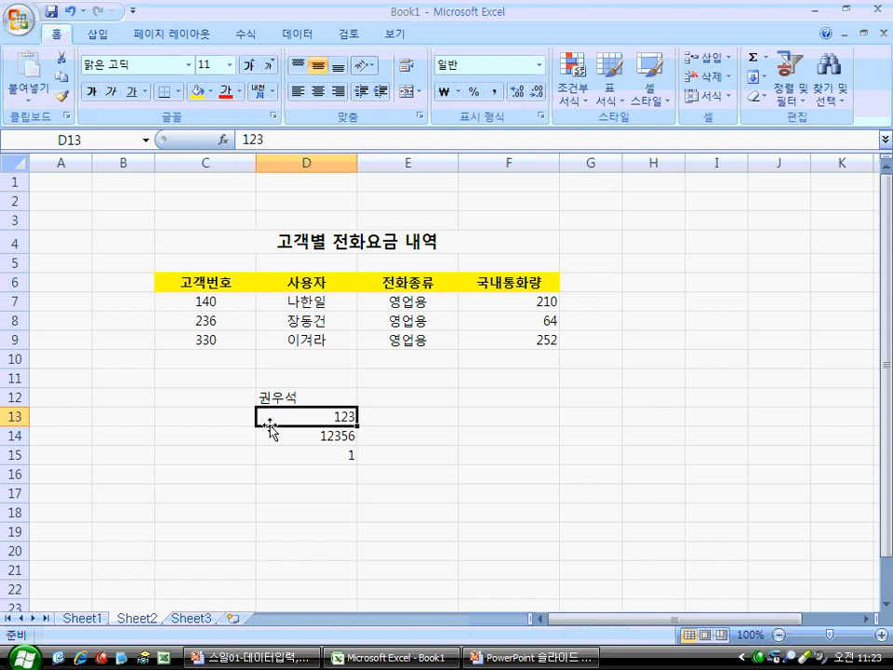
{"action": "key", "text": "Left"}
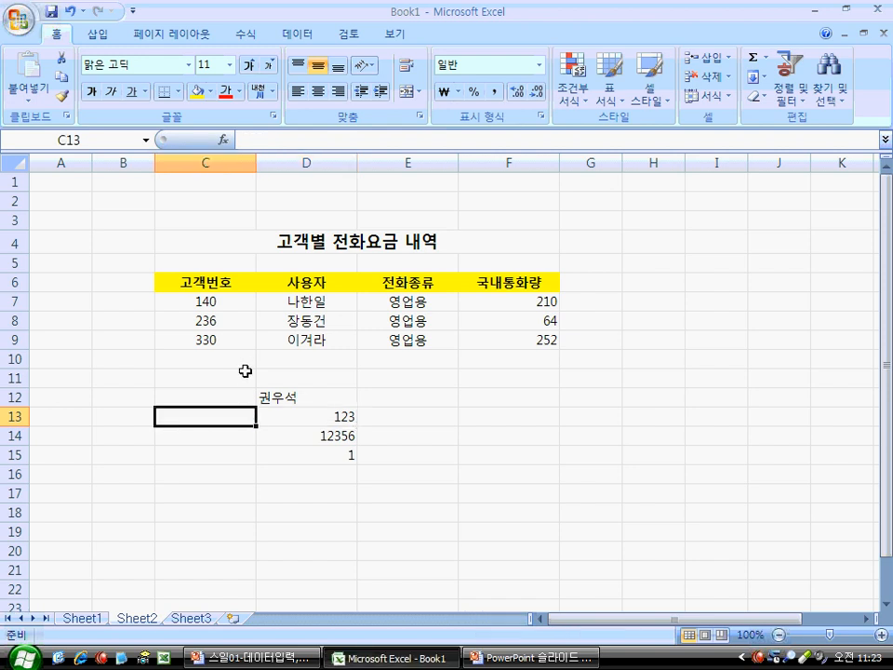
- Open Format Cells for C6:F9 and add each border line individually in the preview
{"action": "left_click_drag", "start_coordinate": [239, 286], "coordinate": [516, 338]}
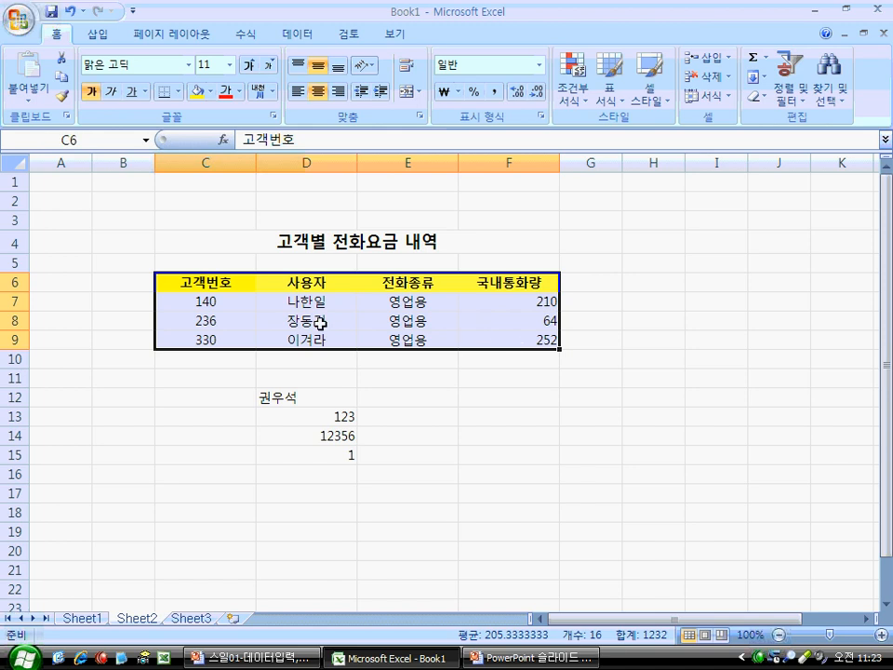
{"action": "right_click", "coordinate": [213, 298]}
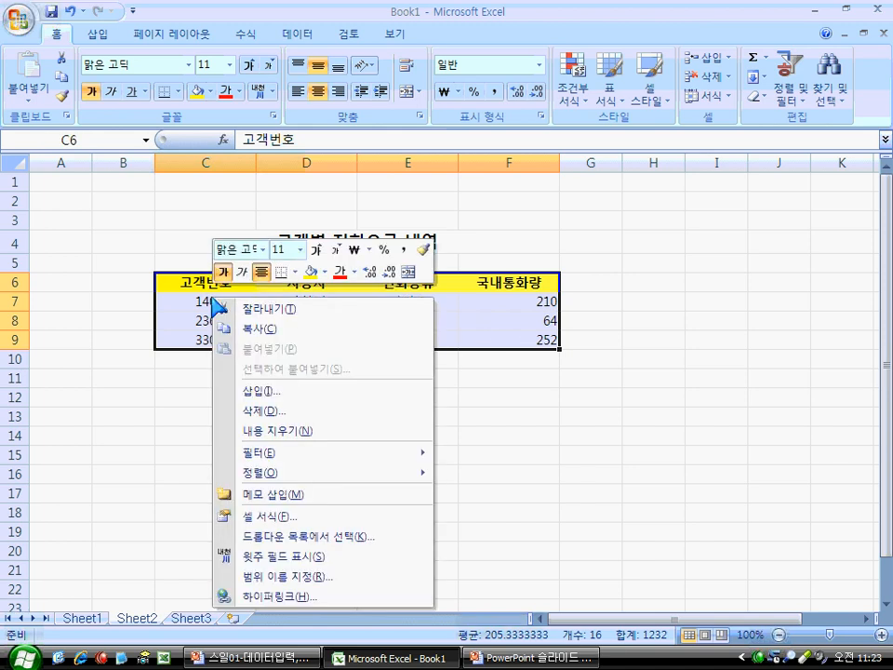
{"action": "left_click", "coordinate": [287, 521]}
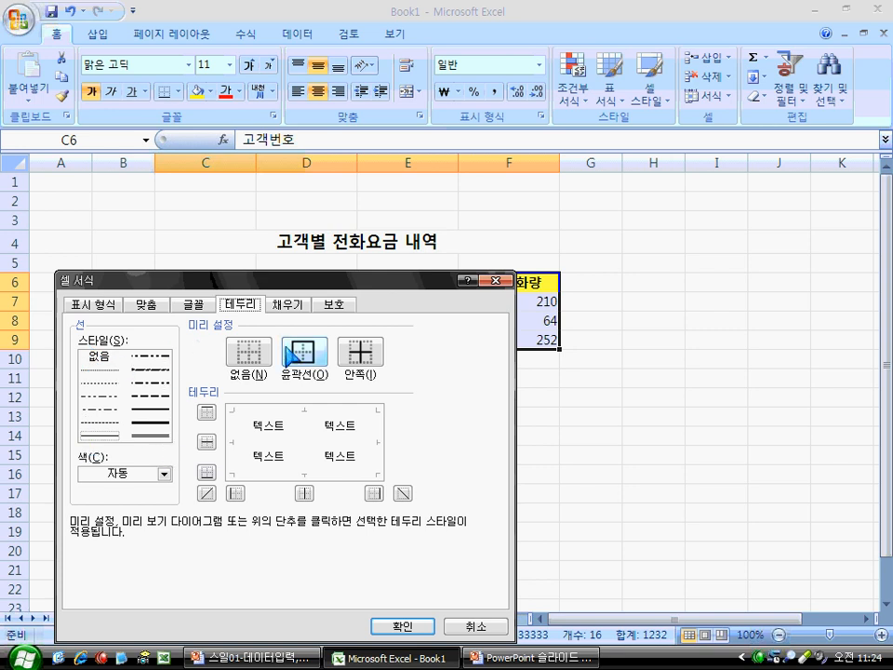
{"action": "left_click", "coordinate": [236, 410]}
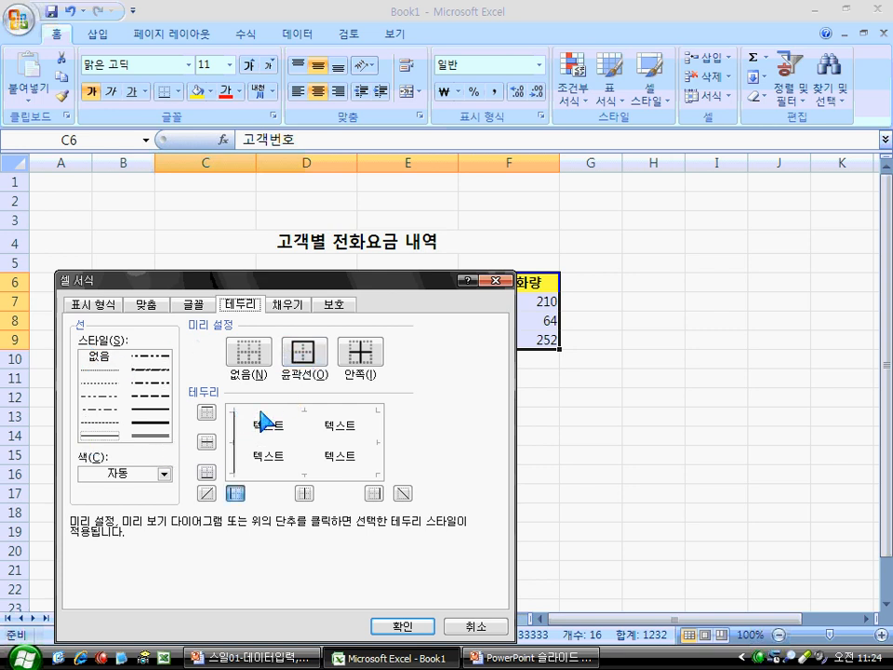
{"action": "left_click", "coordinate": [262, 411]}
{"action": "left_click", "coordinate": [377, 430]}
{"action": "left_click", "coordinate": [330, 472]}
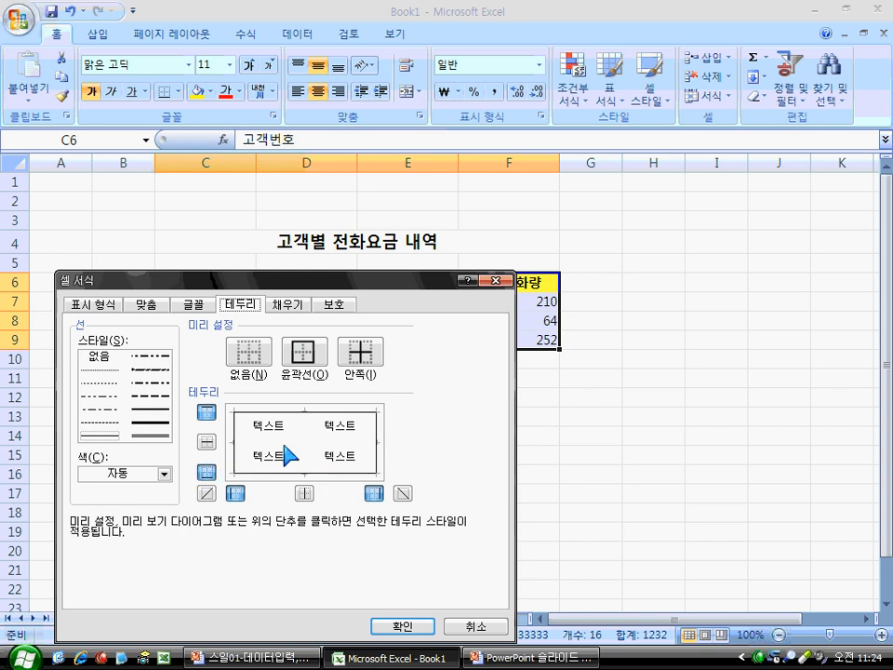
{"action": "left_click", "coordinate": [305, 449]}
{"action": "left_click", "coordinate": [286, 441]}
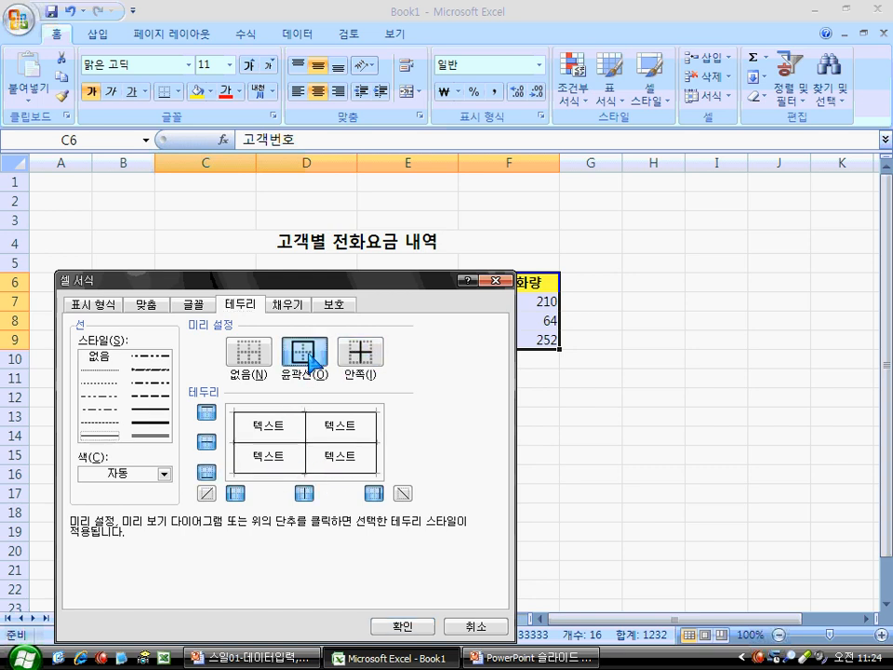
- Clear the preview lines and apply the Outline and Inside border presets instead
{"action": "left_click", "coordinate": [373, 493]}
{"action": "left_click", "coordinate": [305, 493]}
{"action": "left_click", "coordinate": [237, 493]}
{"action": "left_click", "coordinate": [207, 472]}
{"action": "left_click", "coordinate": [207, 442]}
{"action": "left_click", "coordinate": [207, 411]}
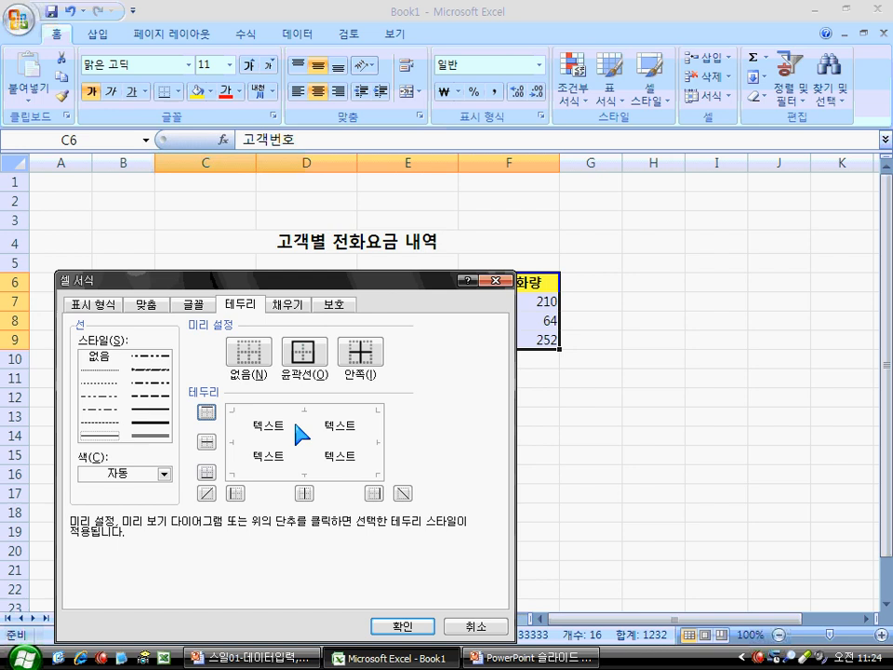
{"action": "left_click", "coordinate": [301, 346]}
{"action": "left_click", "coordinate": [366, 359]}
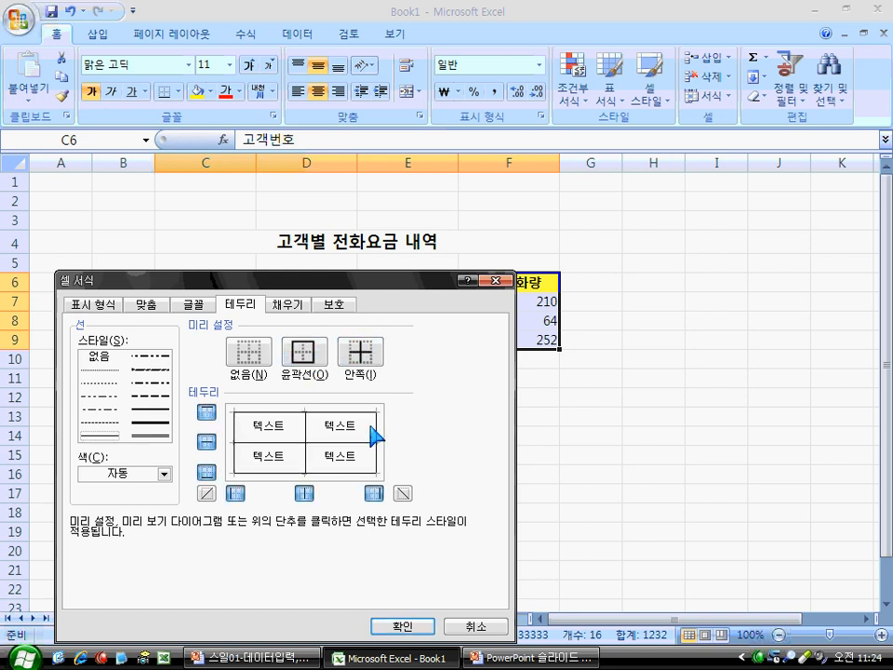
{"action": "left_click", "coordinate": [415, 625]}
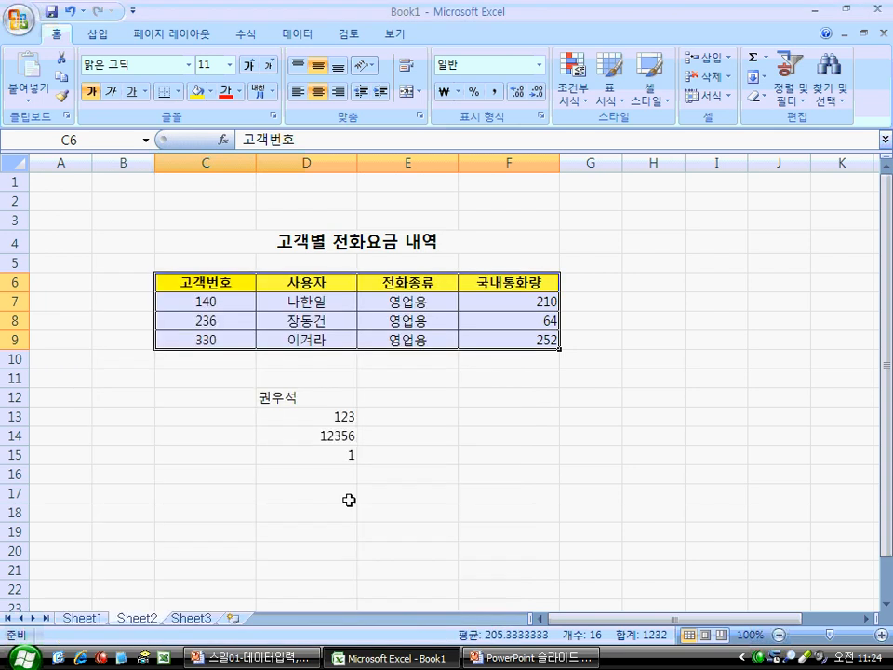
{"action": "left_click", "coordinate": [315, 464]}
- Undo the borders, then reapply Outline and Inside borders to C6:F9 via Ctrl+1
{"action": "left_click", "coordinate": [71, 12]}
{"action": "left_click", "coordinate": [284, 433]}
{"action": "left_click_drag", "start_coordinate": [223, 285], "coordinate": [463, 338]}
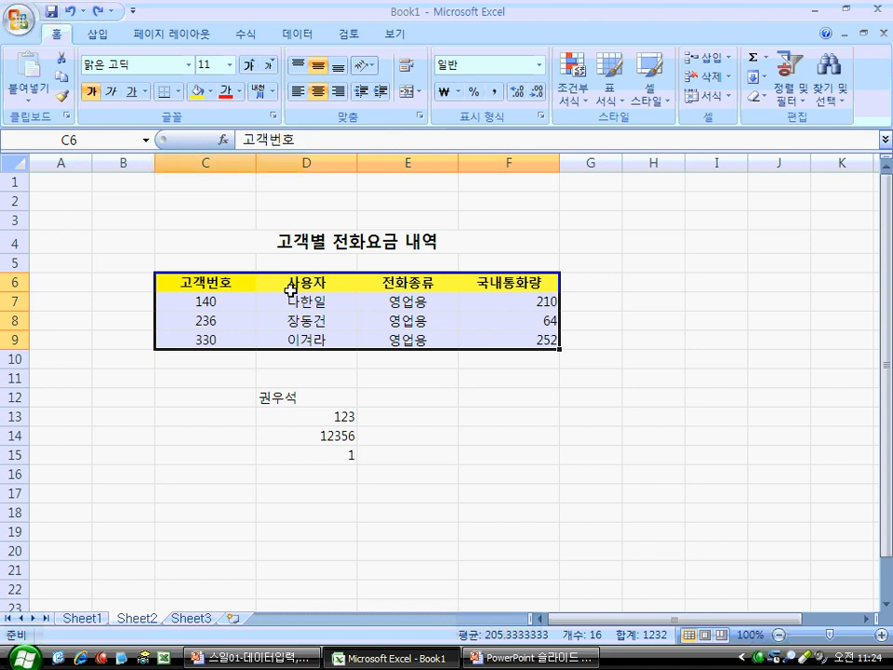
{"action": "key", "text": "ctrl+1"}
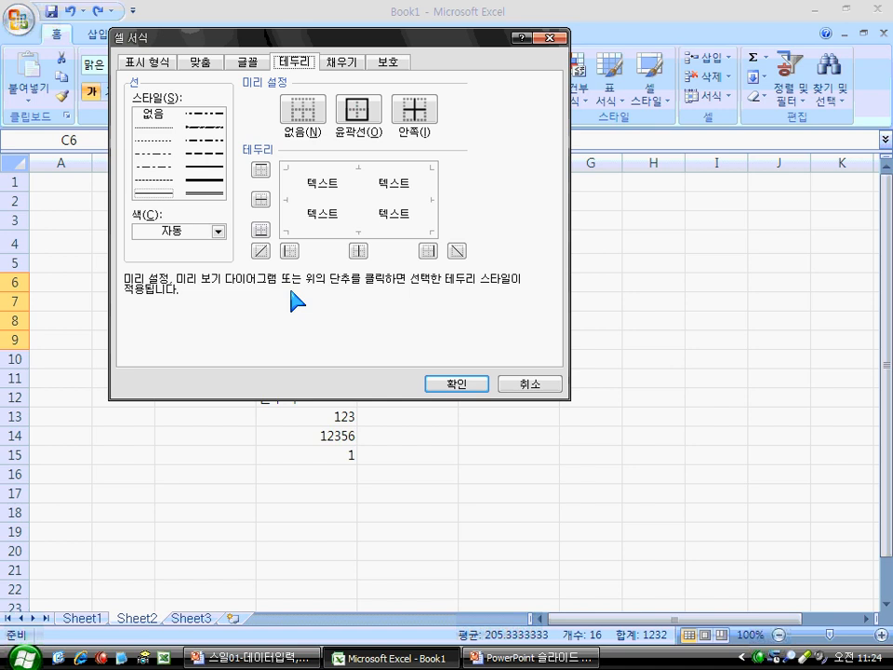
{"action": "left_click_drag", "start_coordinate": [329, 41], "coordinate": [361, 214]}
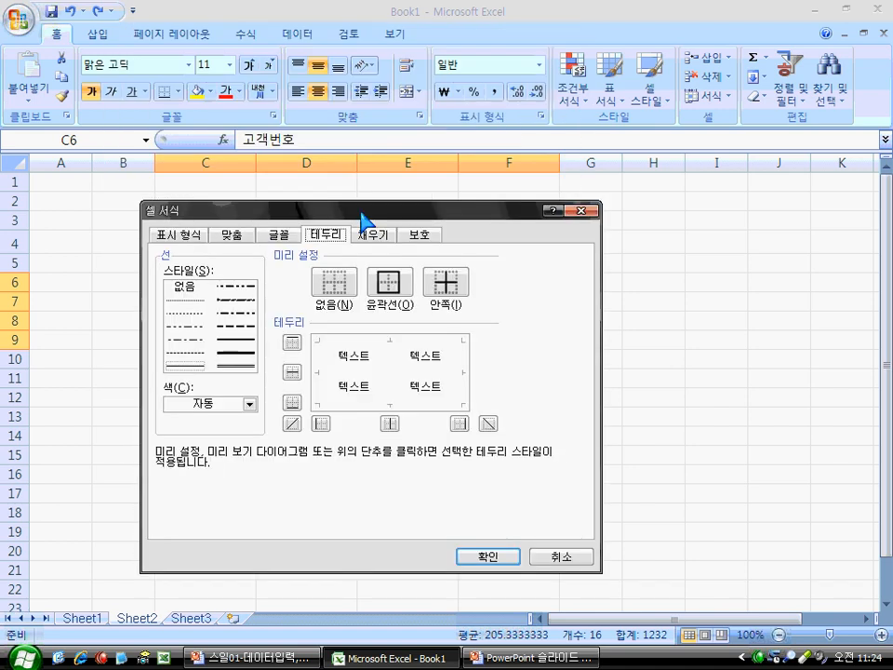
{"action": "left_click", "coordinate": [389, 284]}
{"action": "left_click", "coordinate": [450, 287]}
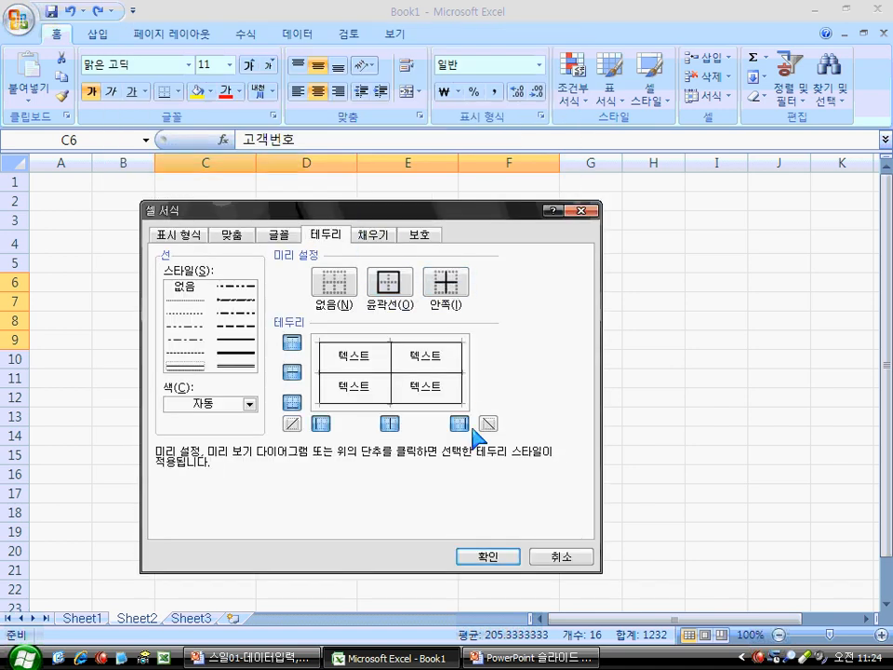
{"action": "left_click", "coordinate": [487, 556]}
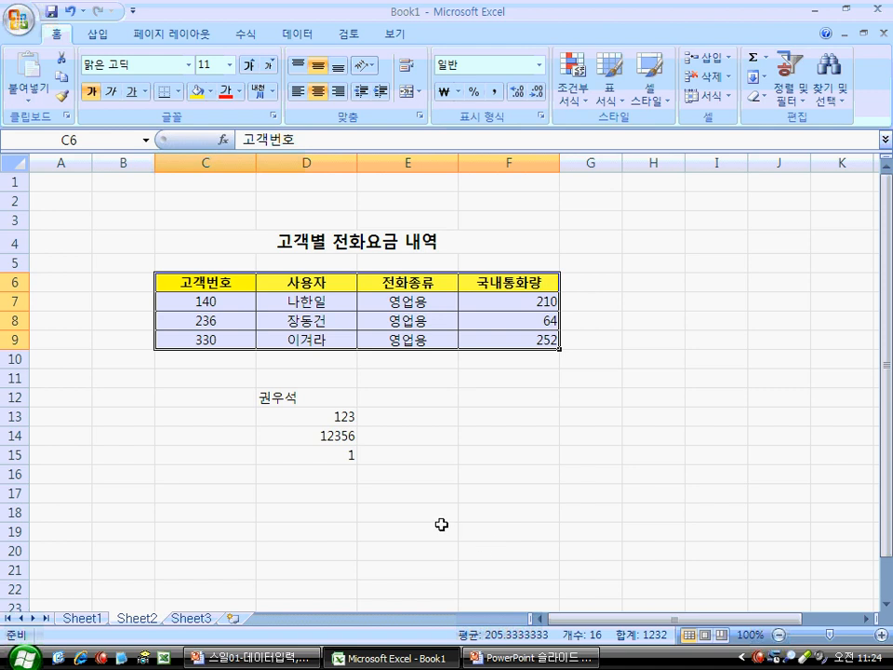
{"action": "left_click", "coordinate": [284, 417]}
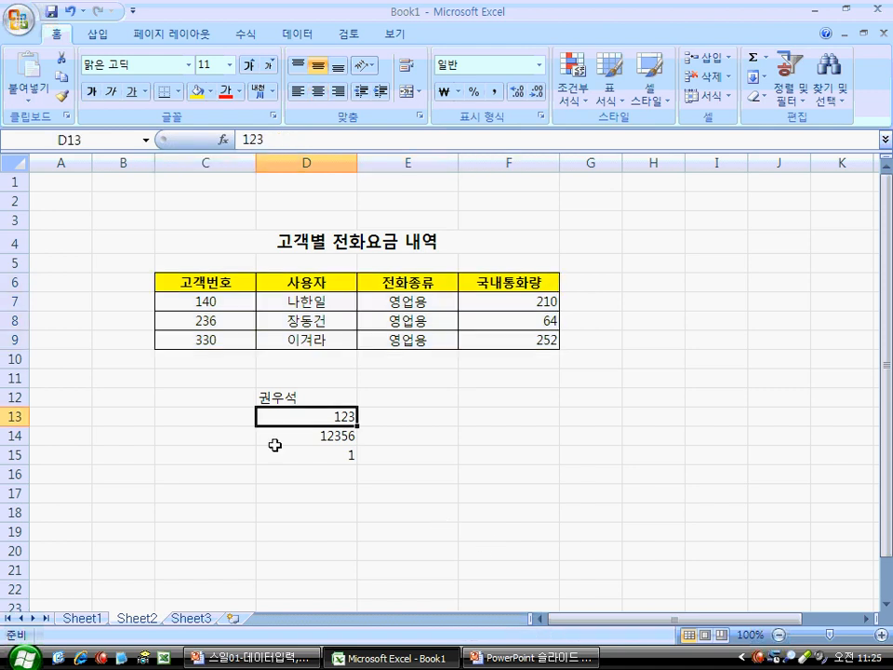
{"action": "left_click", "coordinate": [52, 13]}
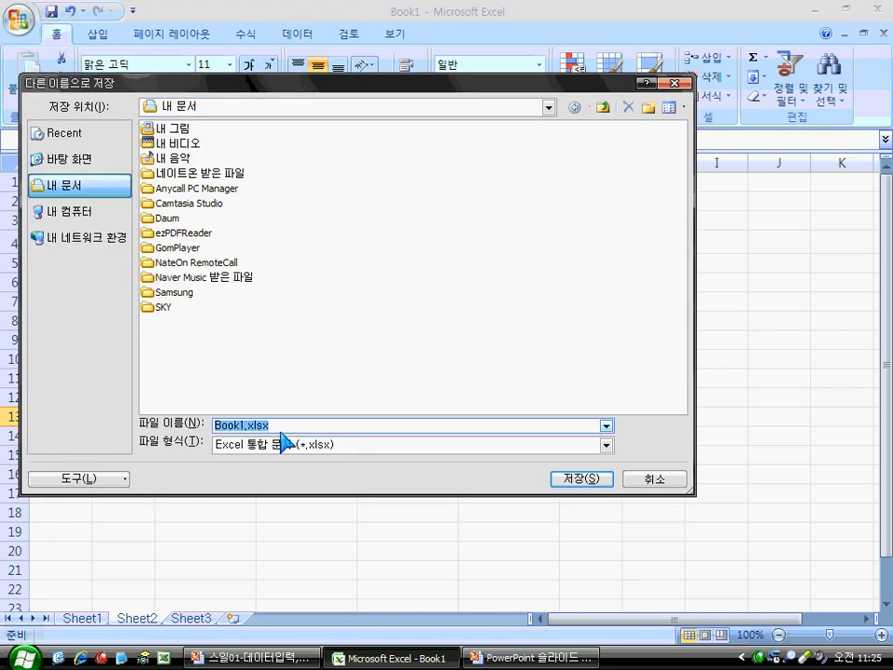
{"action": "double_click", "coordinate": [232, 425]}
{"action": "left_click_drag", "start_coordinate": [247, 425], "coordinate": [270, 426]}
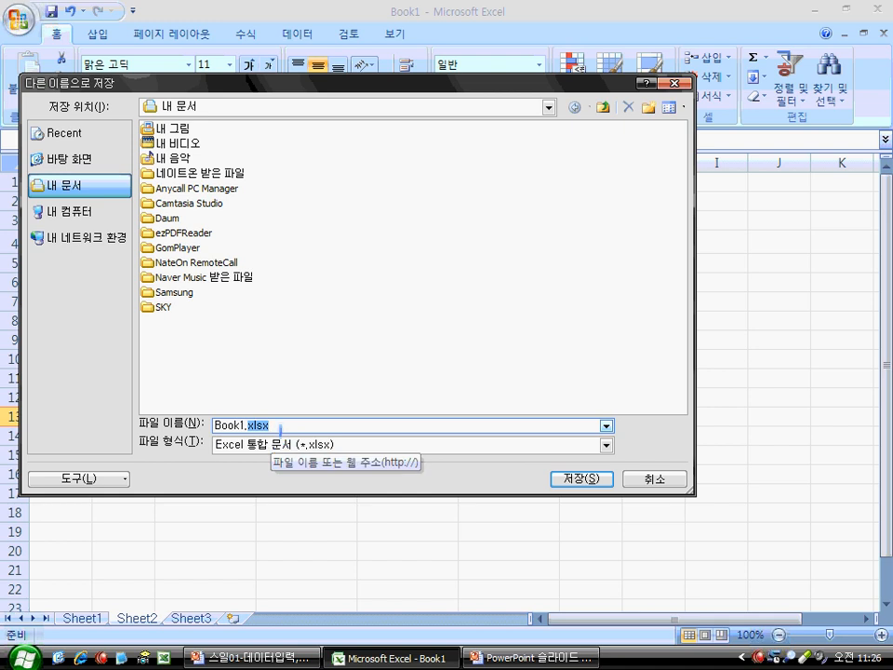
{"action": "left_click", "coordinate": [267, 425]}
{"action": "left_click", "coordinate": [242, 425]}
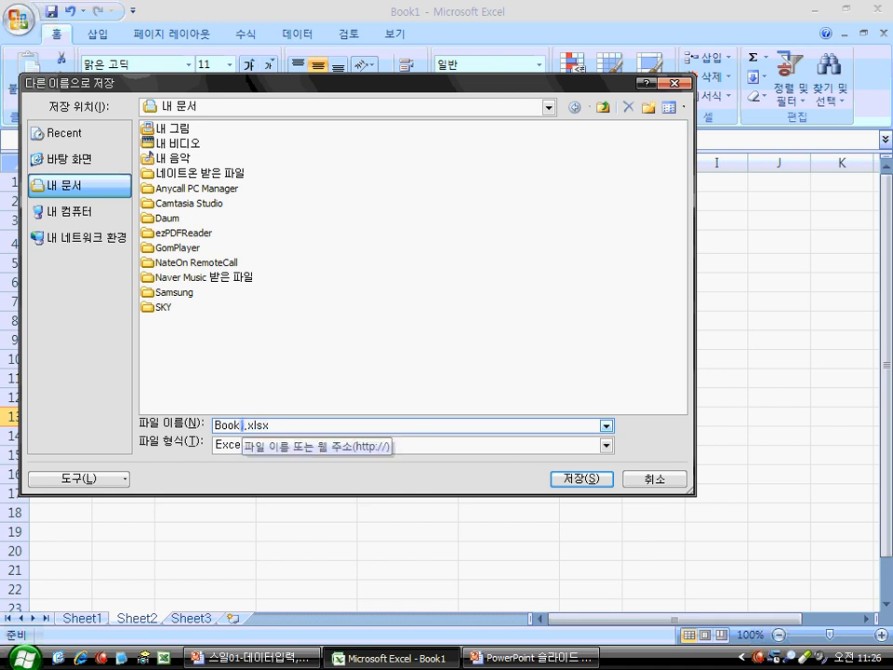
{"action": "double_click", "coordinate": [242, 425]}
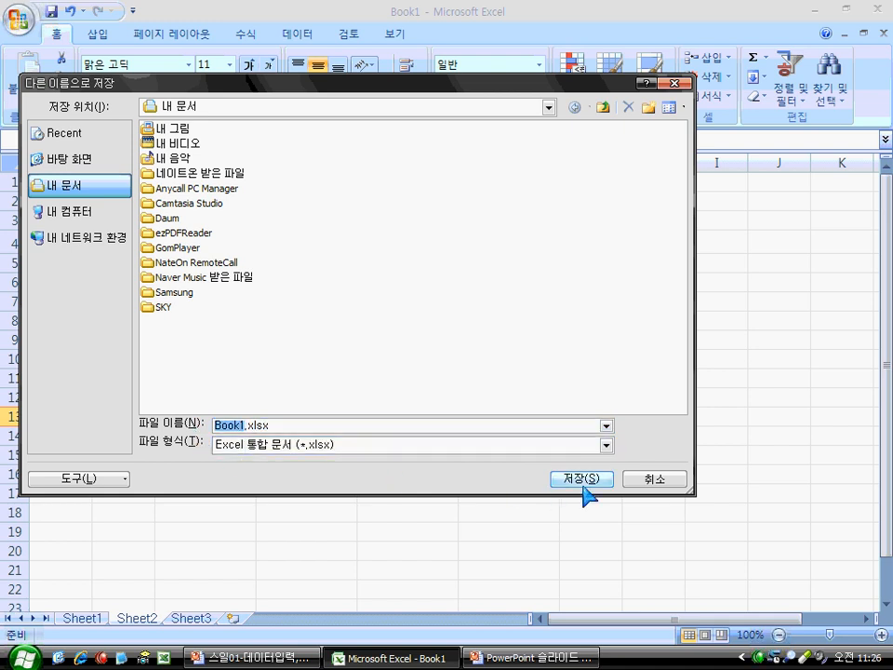
{"action": "left_click", "coordinate": [673, 84]}
{"action": "left_click", "coordinate": [525, 397]}
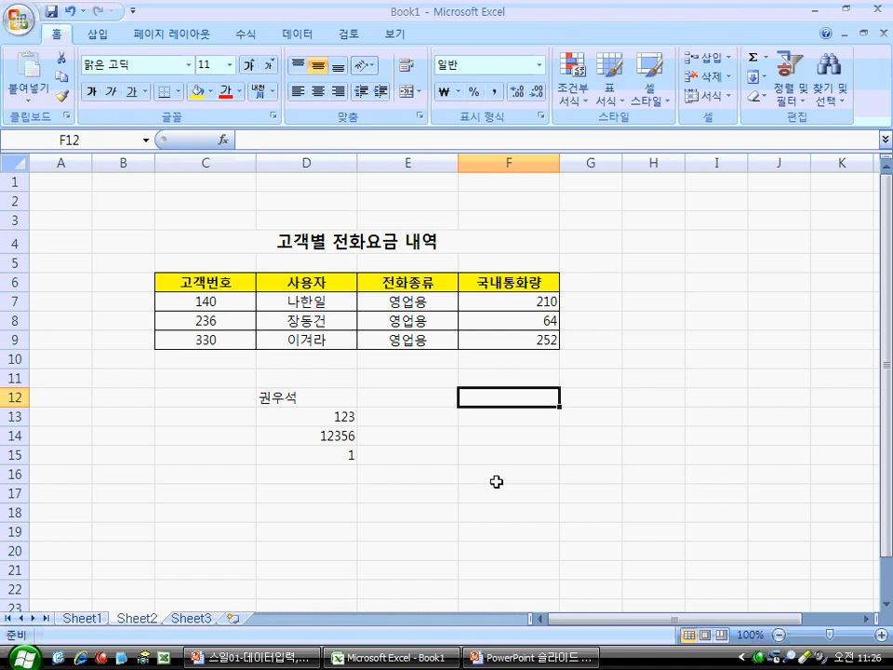
- Enter 기사퍼스트 in cell F12
{"action": "left_click", "coordinate": [408, 281]}
{"action": "left_click", "coordinate": [408, 300]}
{"action": "left_click", "coordinate": [407, 321]}
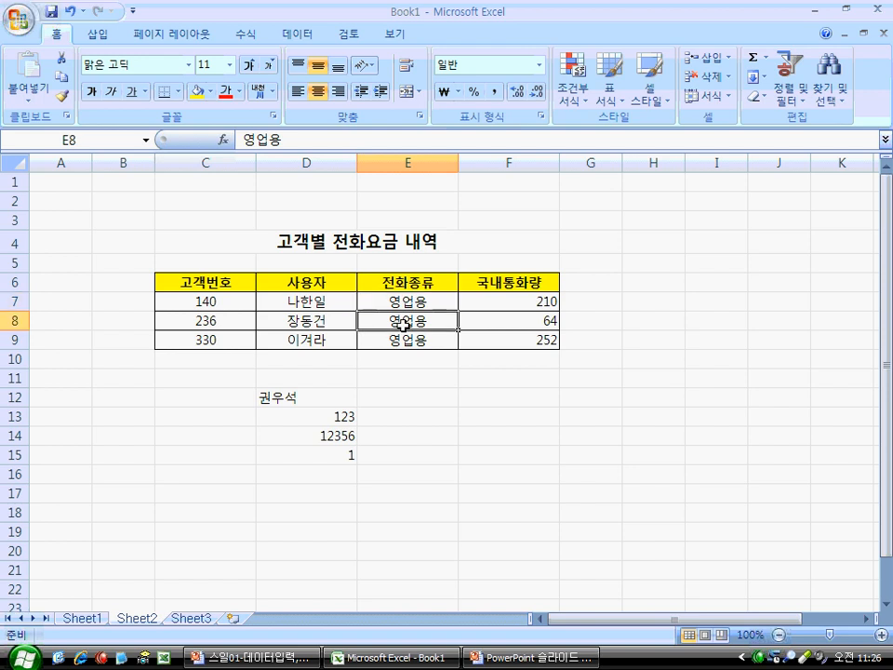
{"action": "left_click", "coordinate": [502, 302]}
{"action": "left_click", "coordinate": [505, 320]}
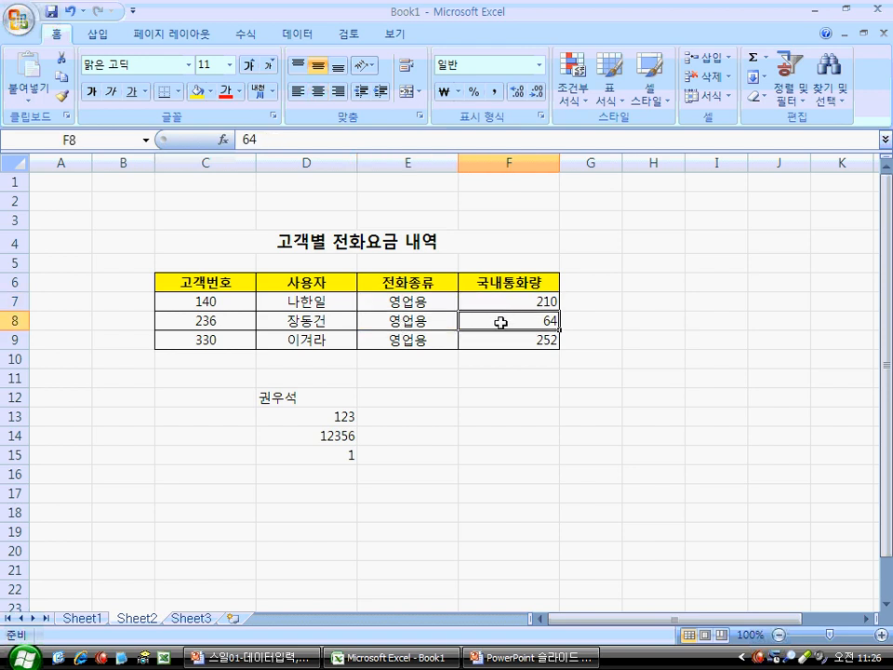
{"action": "left_click", "coordinate": [507, 381]}
{"action": "left_click", "coordinate": [504, 397]}
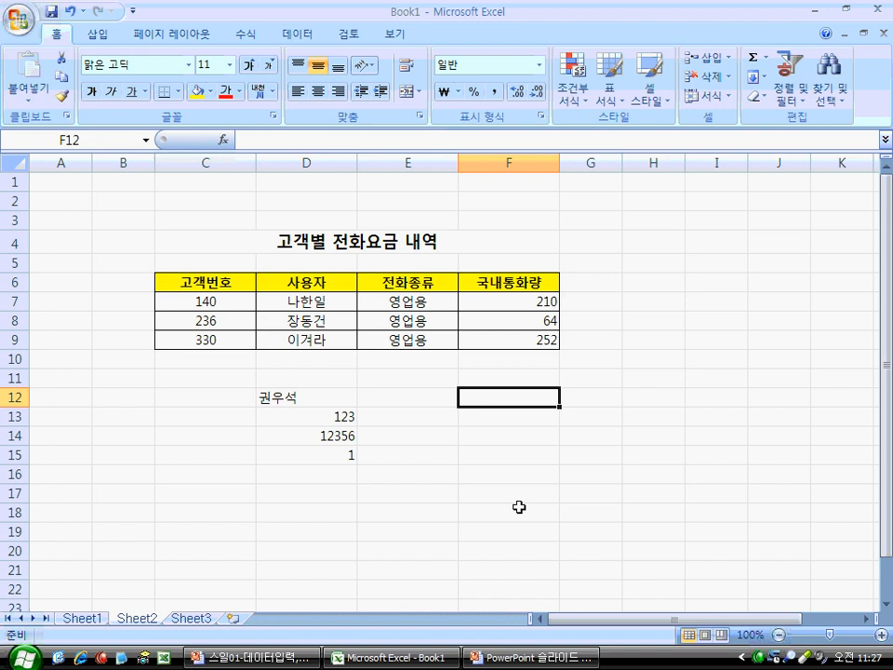
{"action": "type", "text": "기사퍼스트"}
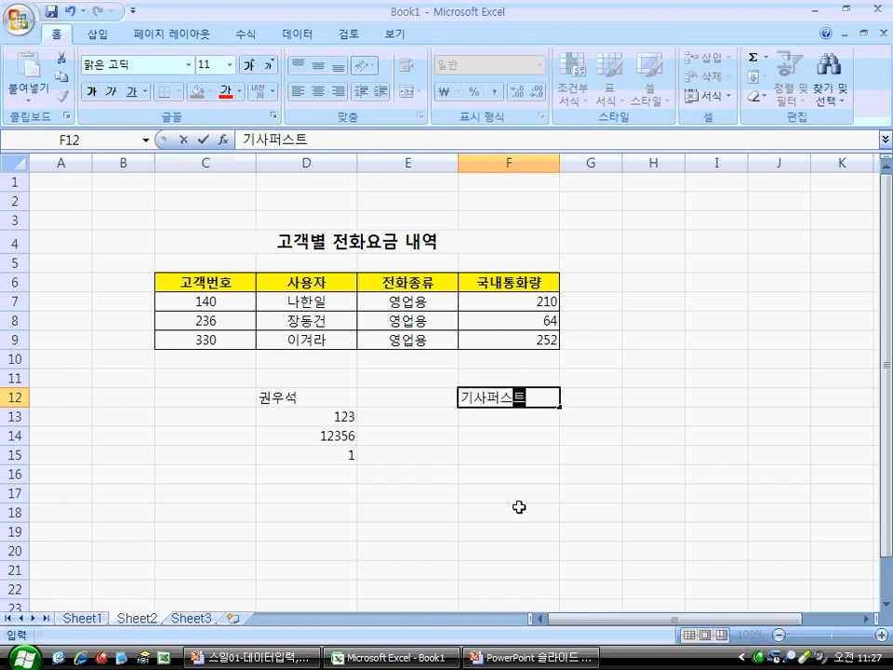
{"action": "key", "text": "Return"}
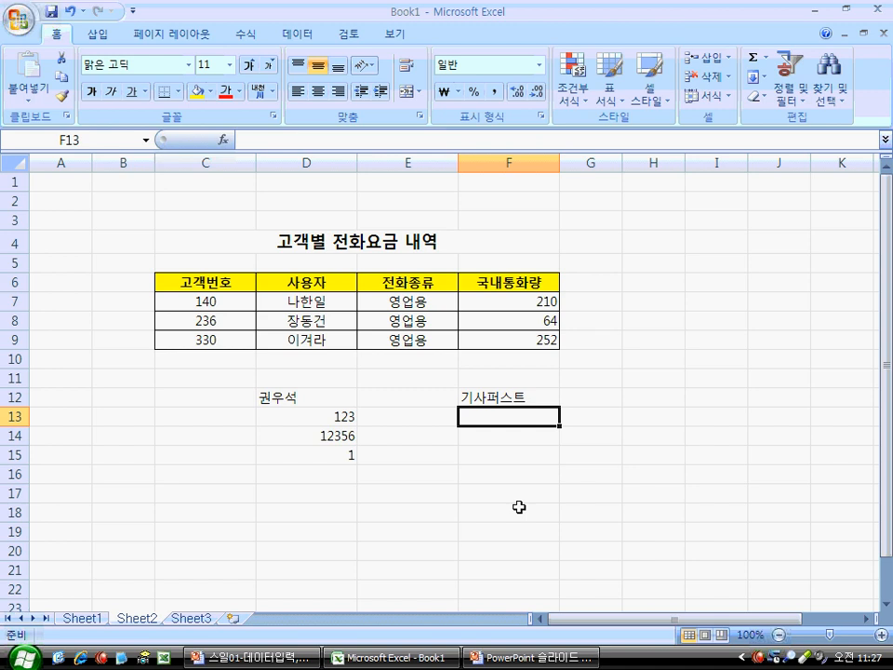
- Add 컴활 on a second line within F12 using Alt+Enter
{"action": "double_click", "coordinate": [535, 396]}
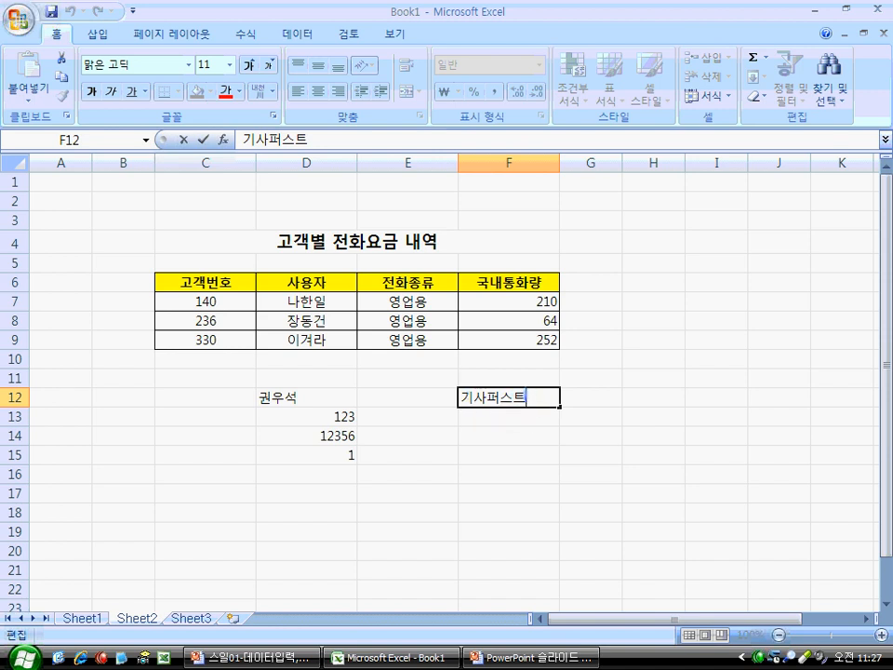
{"action": "left_click", "coordinate": [532, 424]}
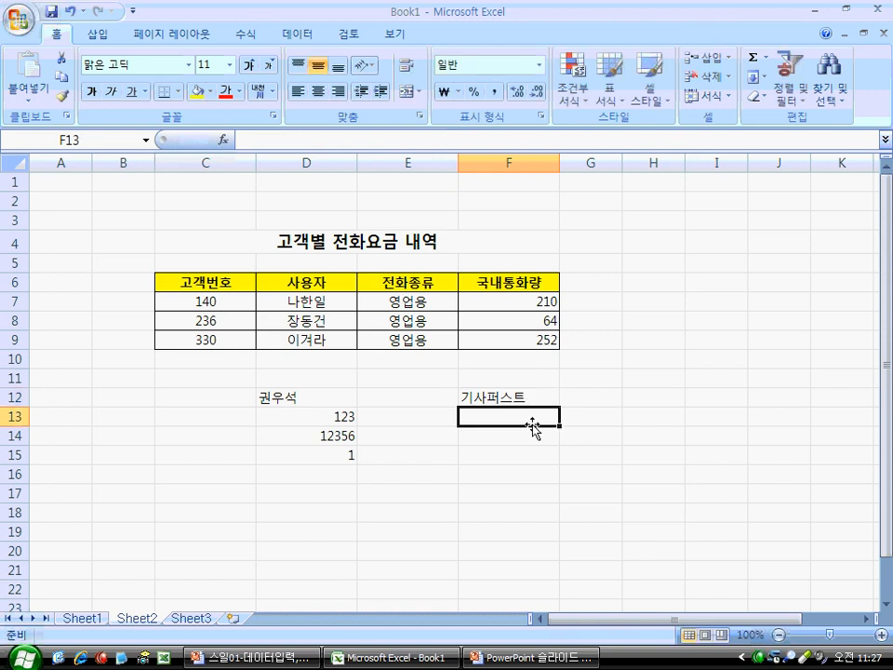
{"action": "double_click", "coordinate": [520, 396]}
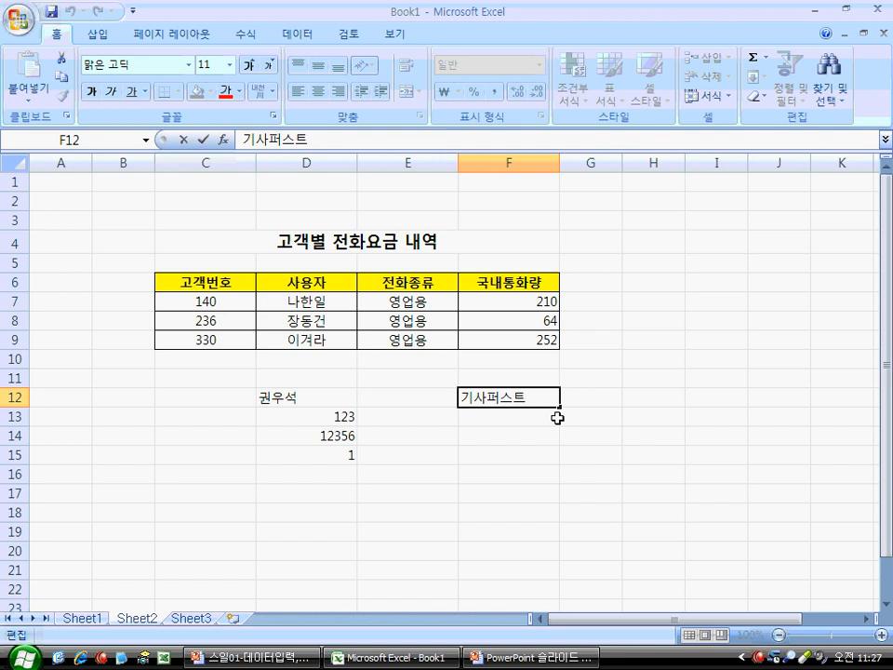
{"action": "key", "text": "alt+Return"}
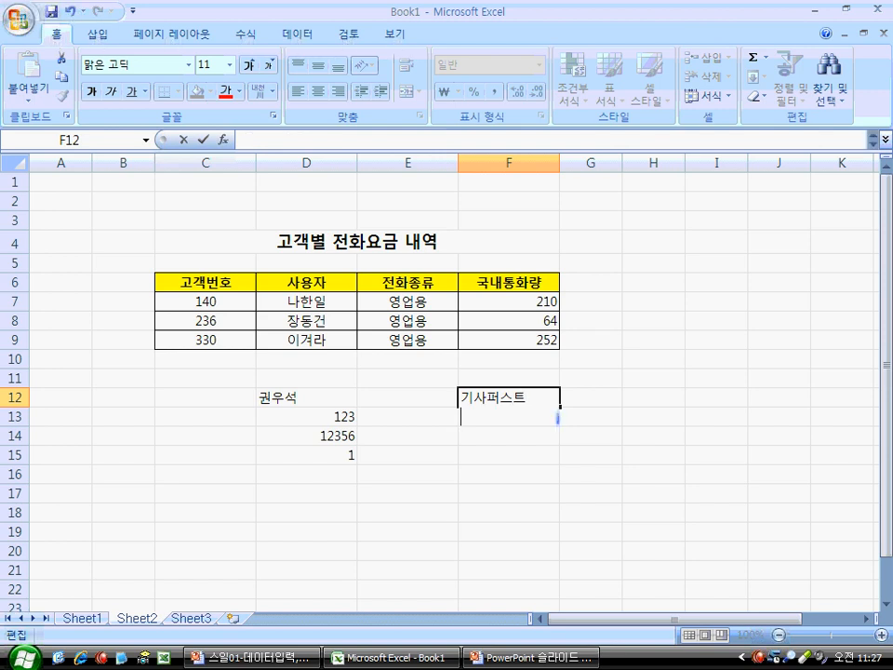
{"action": "type", "text": "컴활"}
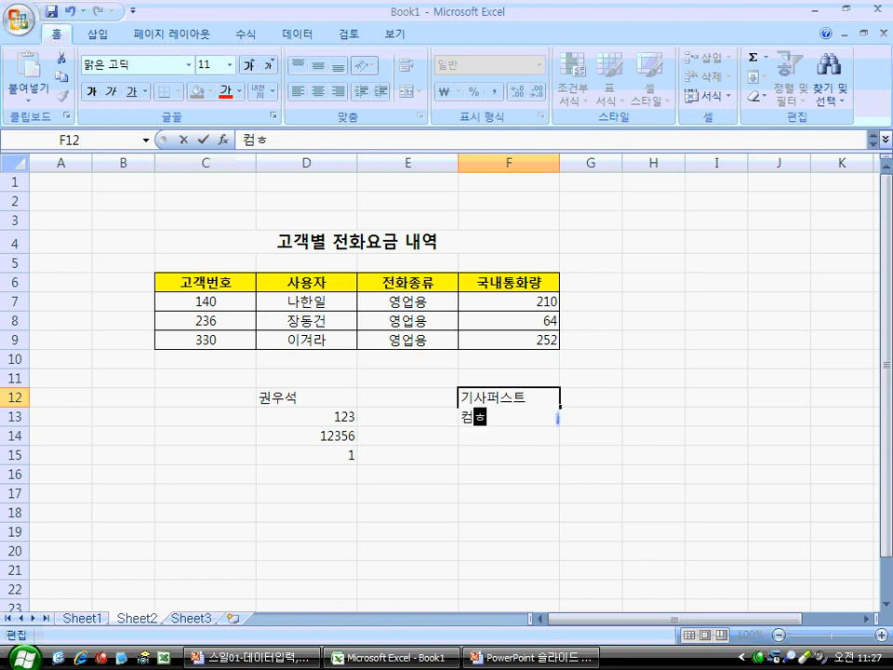
{"action": "key", "text": "Return"}
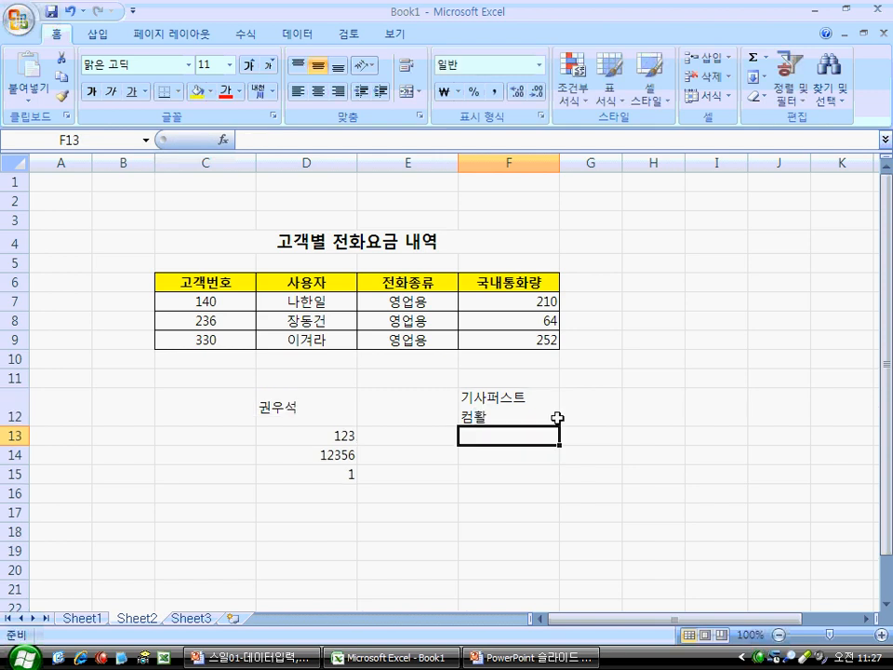
{"action": "left_click", "coordinate": [535, 406]}
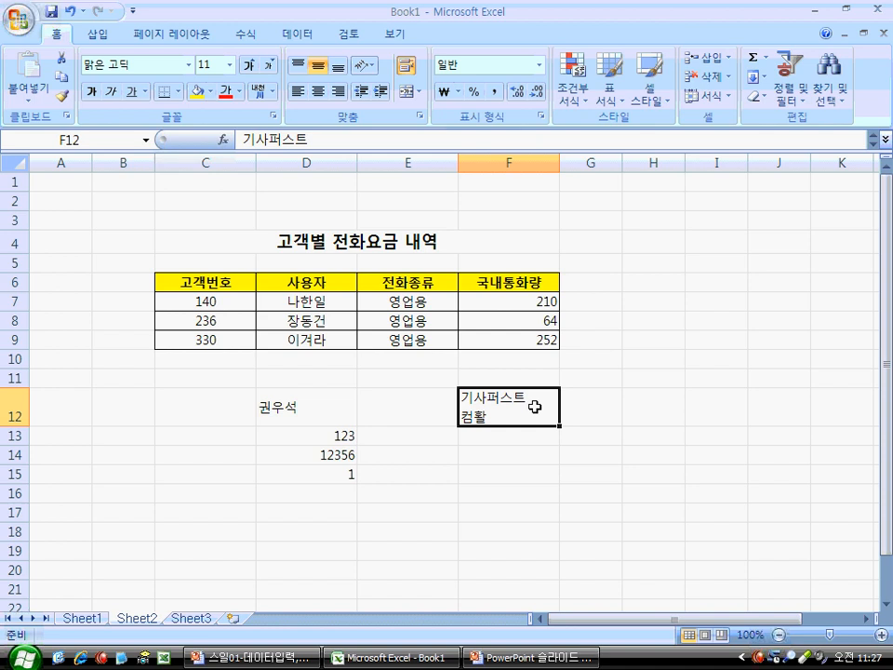
- Enter the year values 2013 in F13 and 2013년 in F14
{"action": "left_click", "coordinate": [527, 437]}
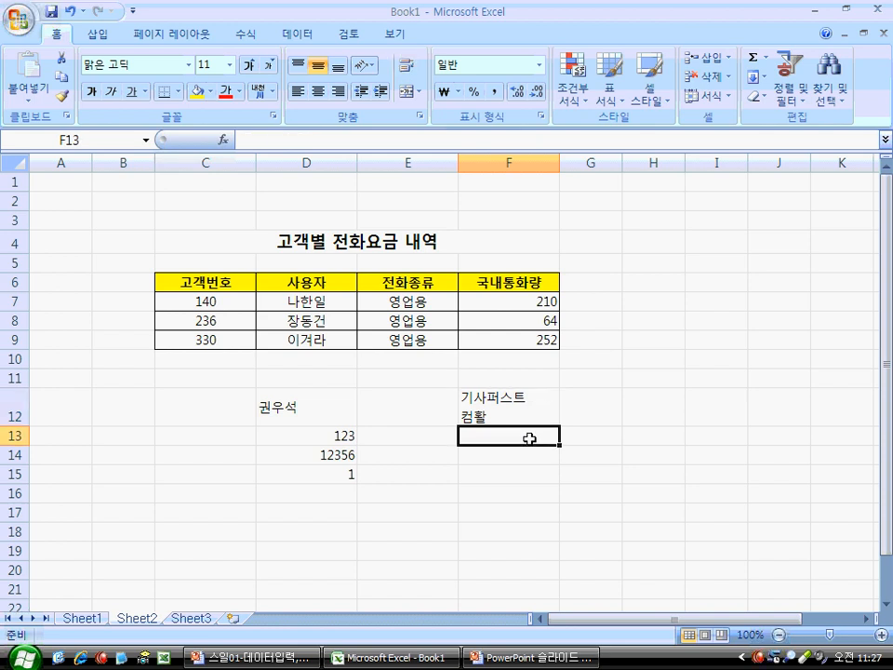
{"action": "type", "text": "2013"}
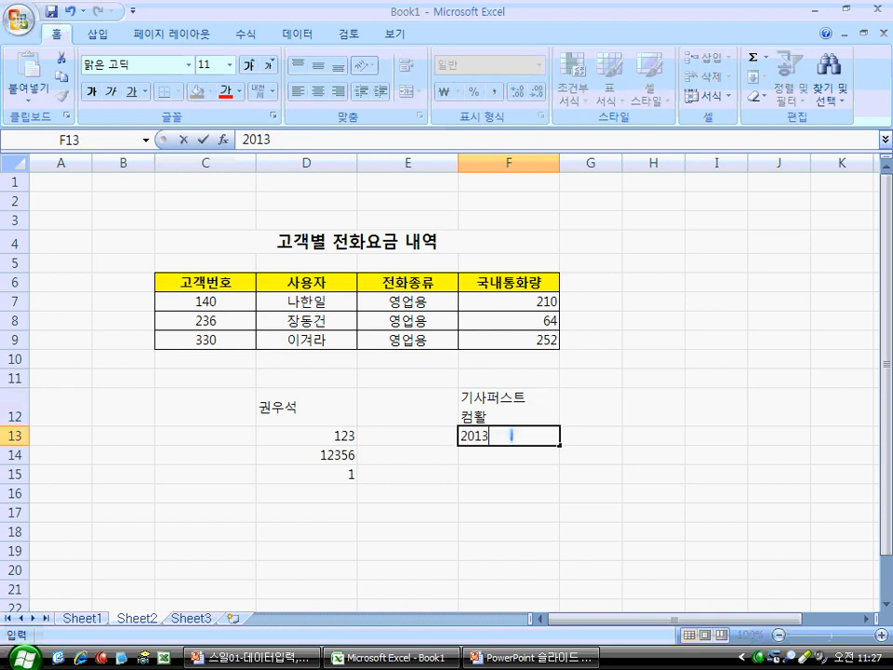
{"action": "key", "text": "Return"}
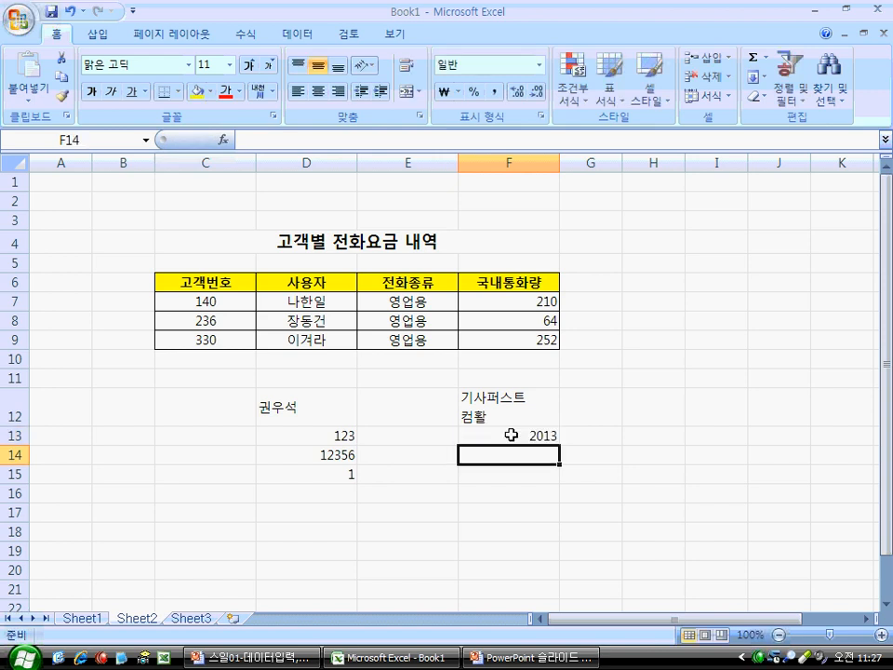
{"action": "type", "text": "20"}
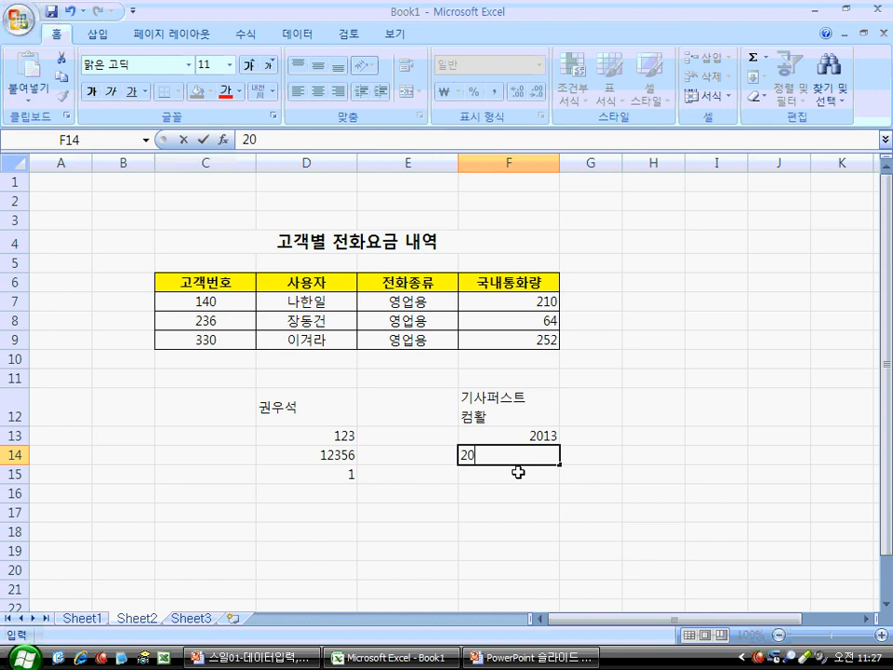
{"action": "type", "text": "13년"}
{"action": "key", "text": "Return"}
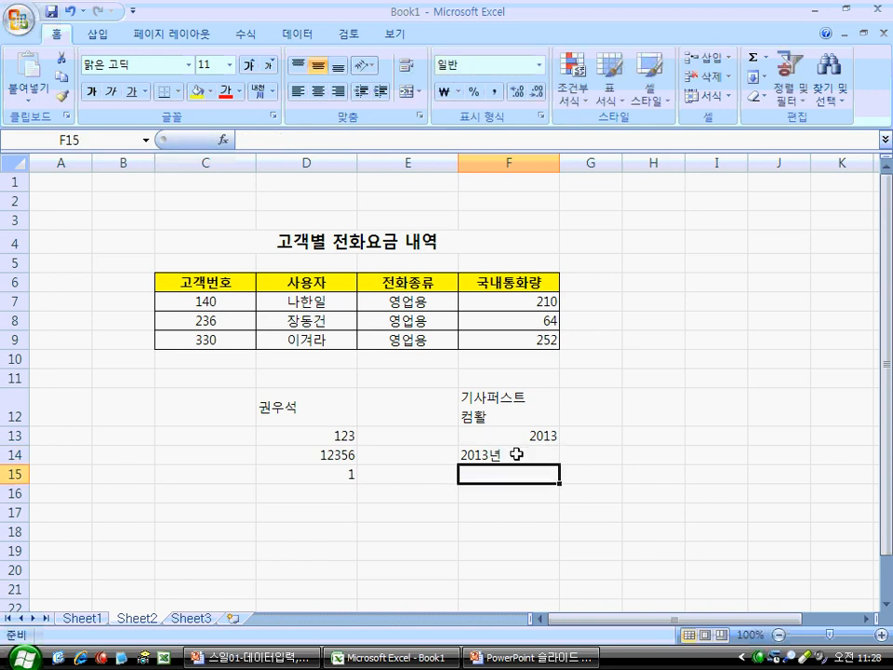
{"action": "left_click", "coordinate": [516, 453]}
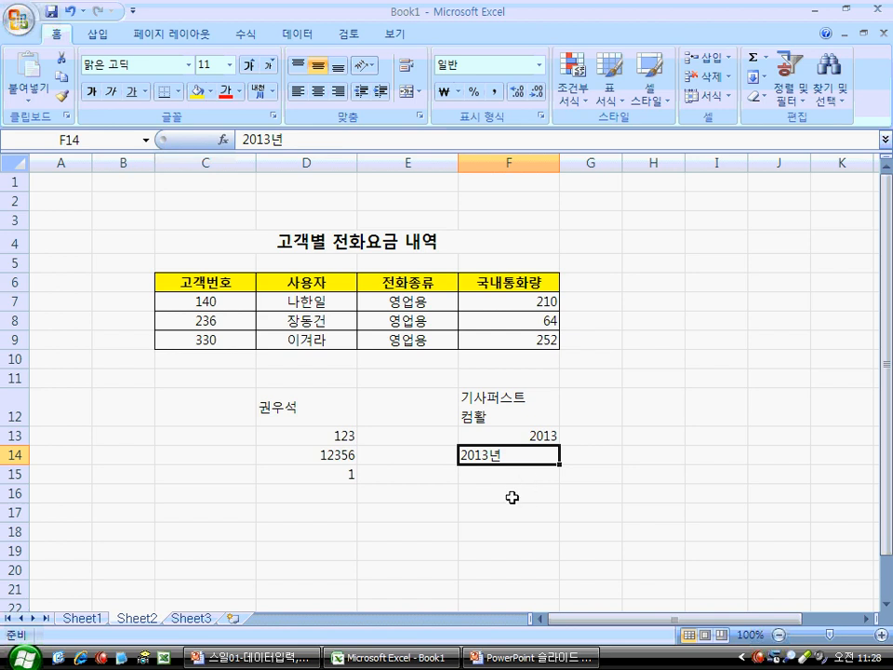
- Enter the date as 2013/02/03 in F16 and as 2013-02-03 in F17
{"action": "left_click", "coordinate": [507, 496]}
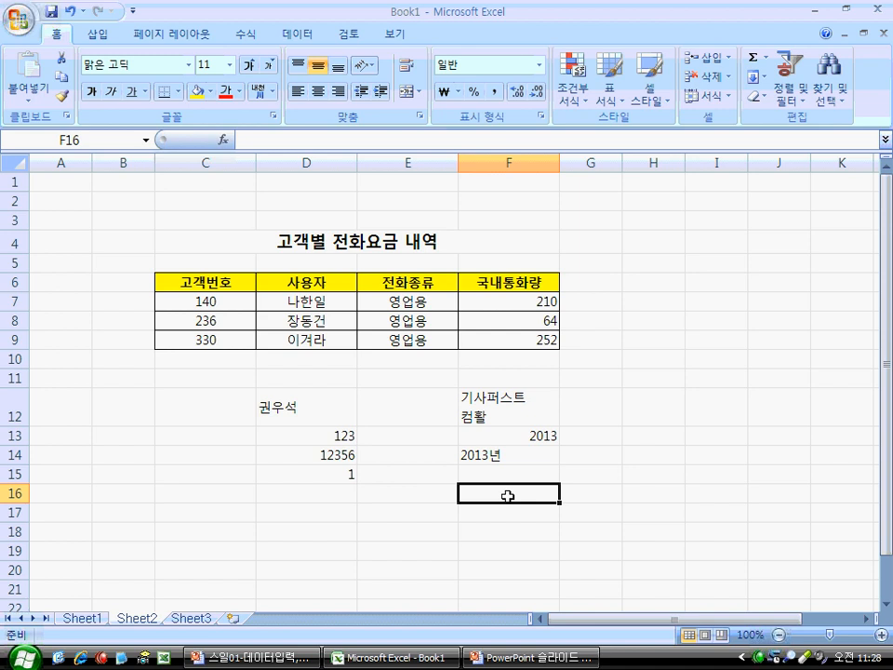
{"action": "type", "text": "2013"}
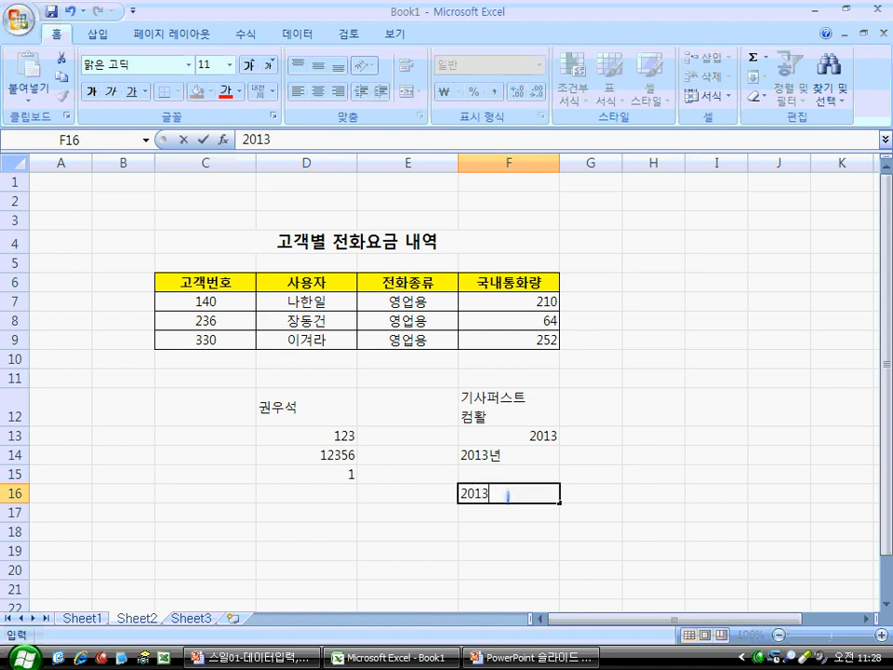
{"action": "type", "text": "/02/03"}
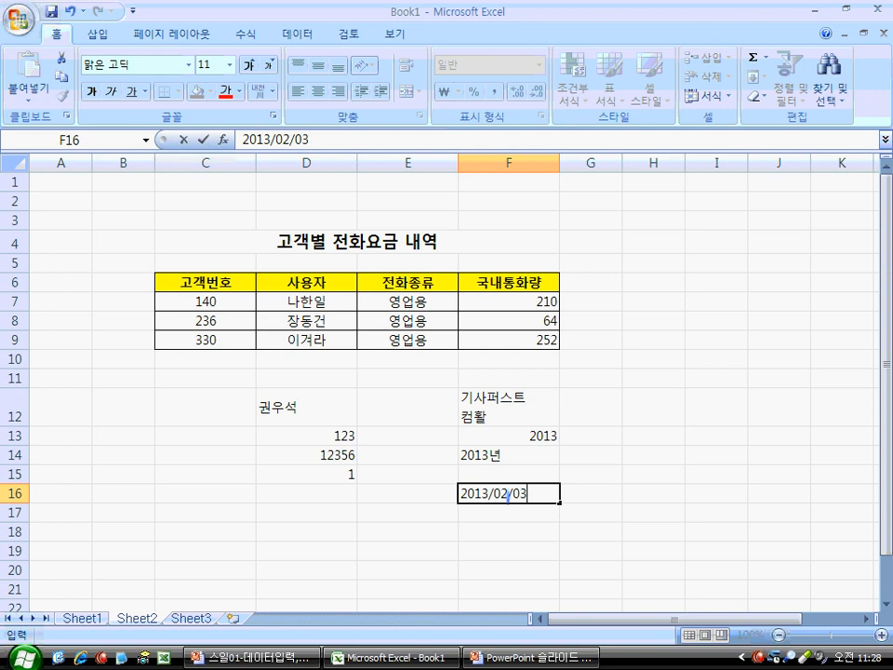
{"action": "key", "text": "Return"}
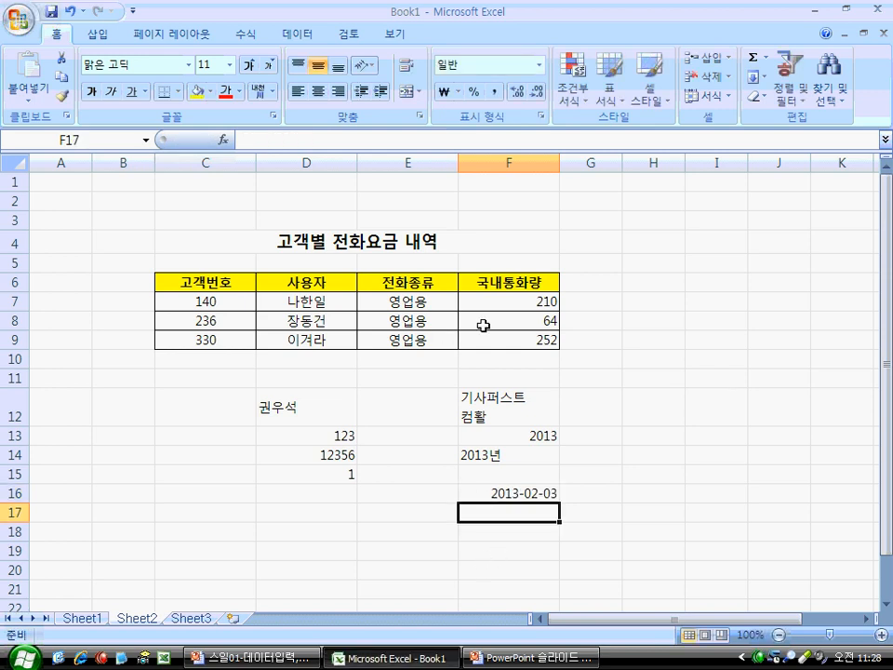
{"action": "left_click", "coordinate": [520, 494]}
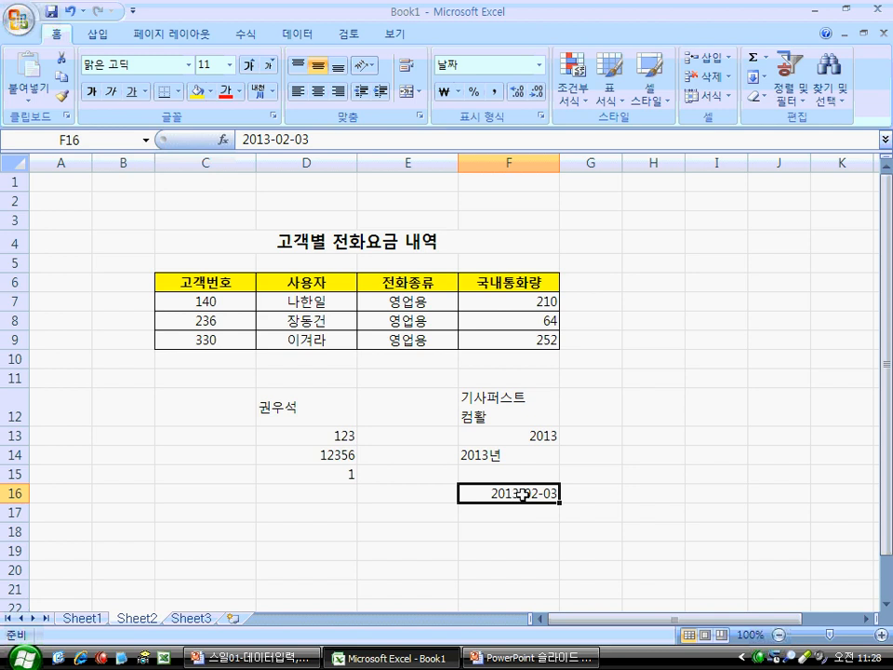
{"action": "left_click", "coordinate": [528, 513]}
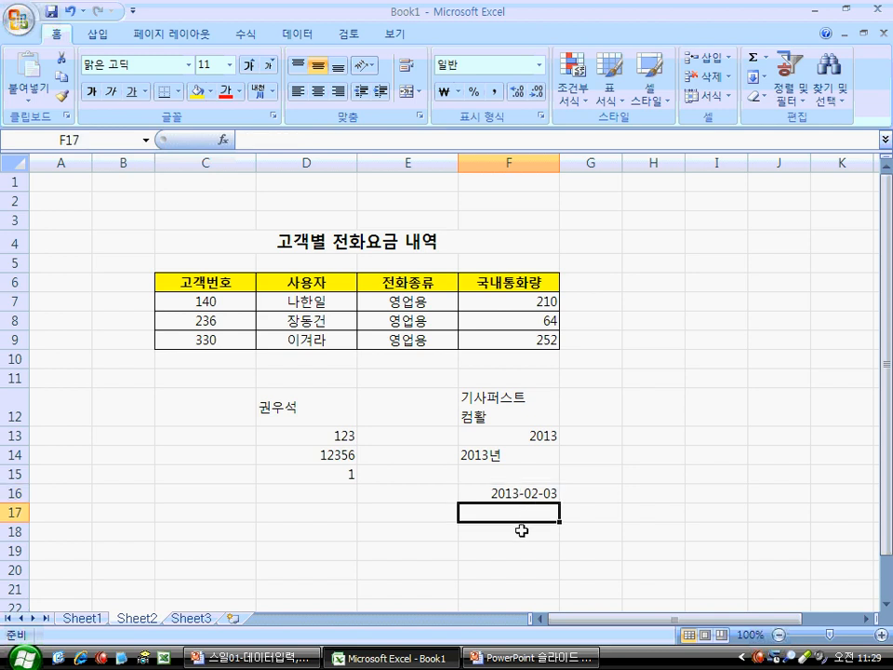
{"action": "type", "text": "2013"}
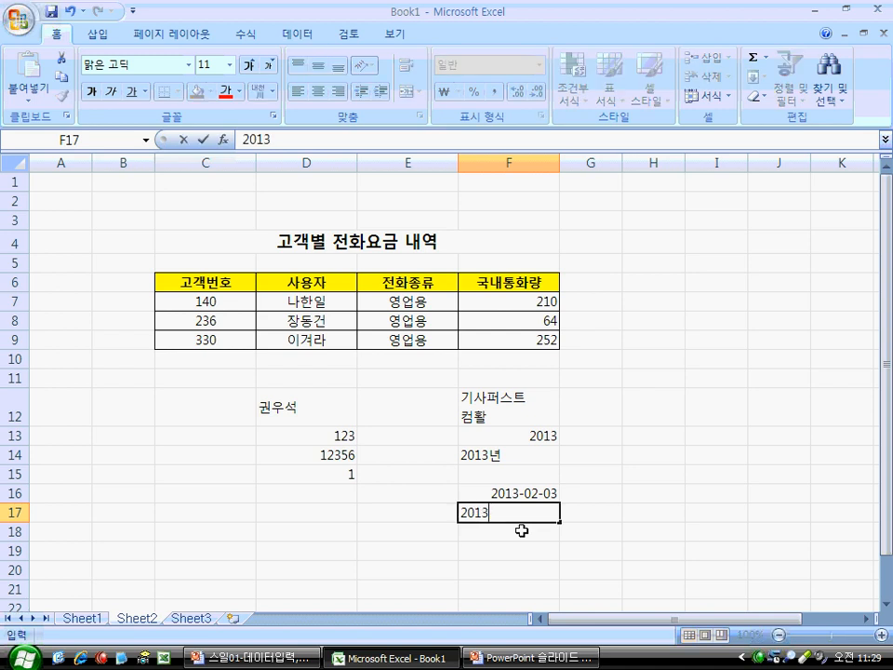
{"action": "type", "text": "02-03"}
{"action": "key", "text": "Return"}
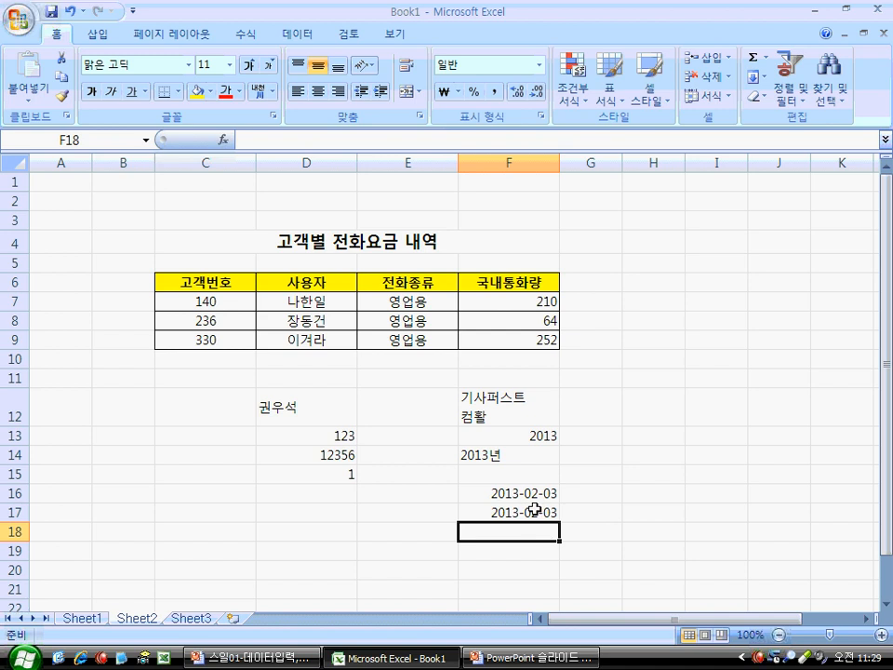
- Bring up F17's 셀 서식 표시 형식 settings and preview the available date types
{"action": "left_click", "coordinate": [535, 510]}
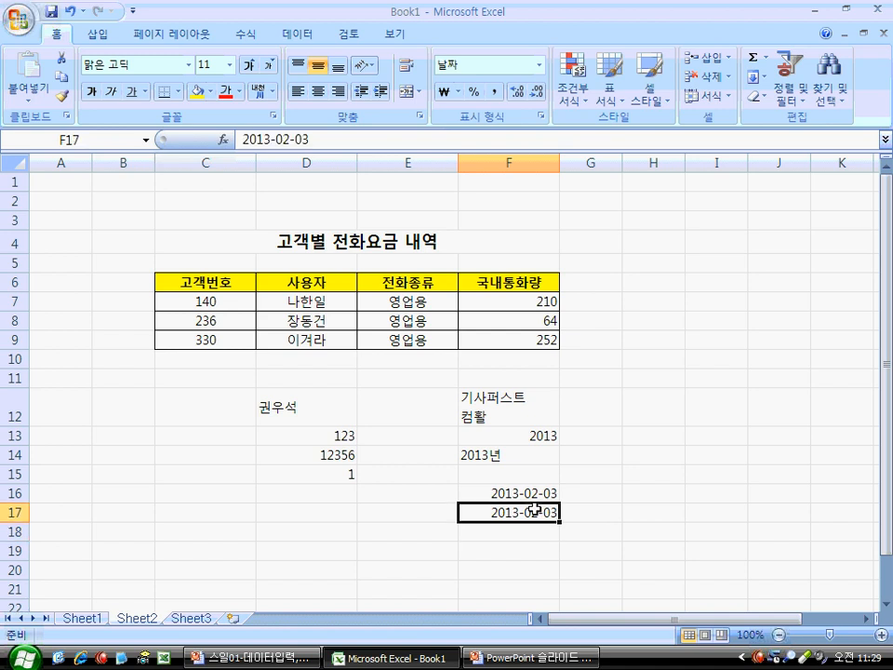
{"action": "right_click", "coordinate": [535, 510]}
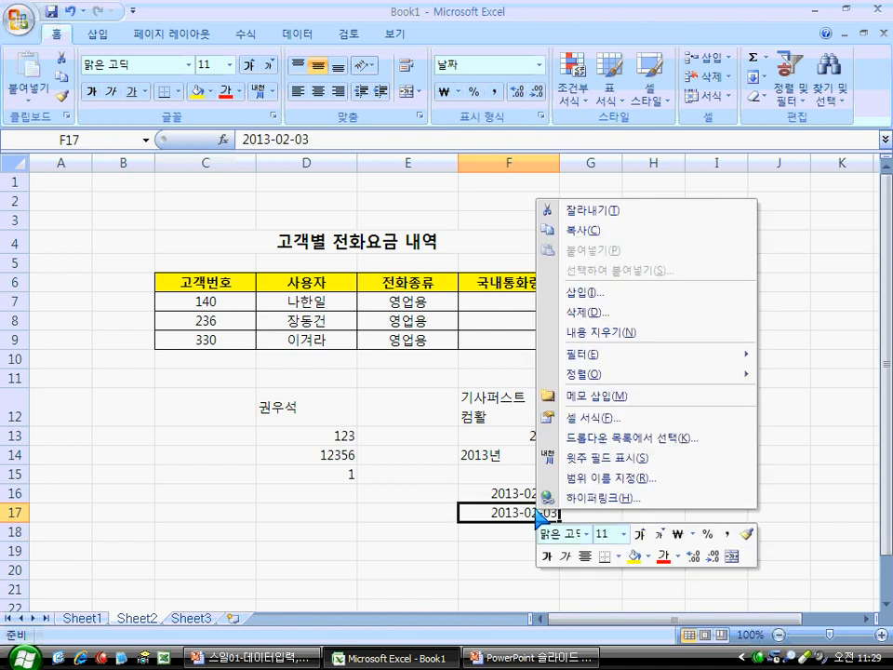
{"action": "left_click", "coordinate": [584, 415]}
{"action": "left_click", "coordinate": [395, 258]}
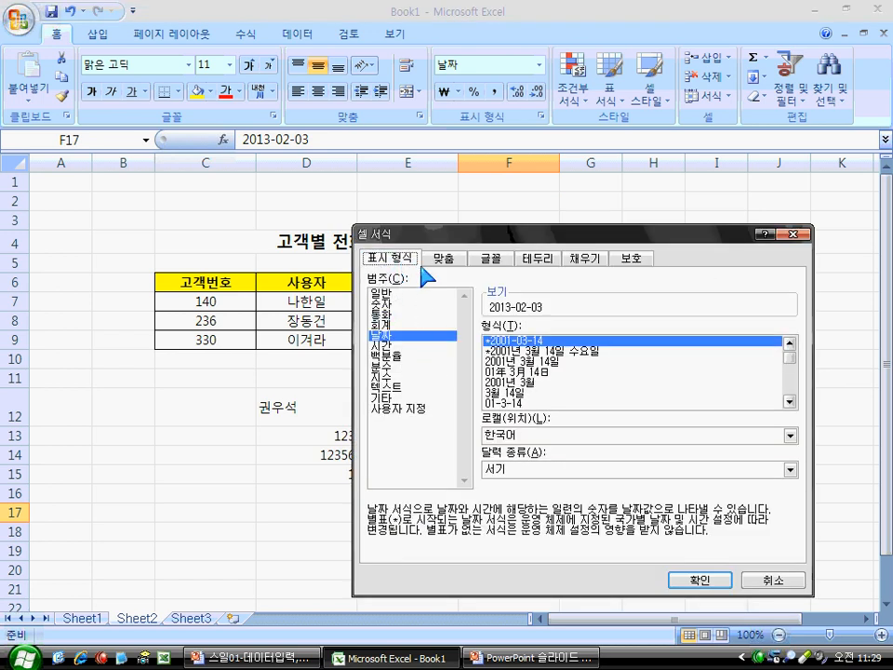
{"action": "left_click_drag", "start_coordinate": [456, 238], "coordinate": [128, 16]}
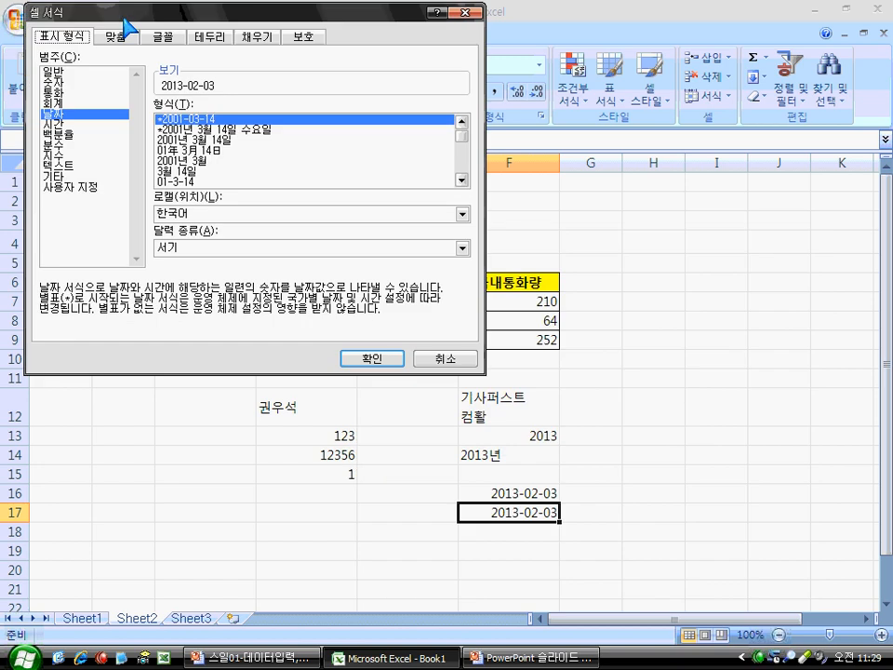
{"action": "left_click", "coordinate": [203, 130]}
{"action": "left_click", "coordinate": [200, 140]}
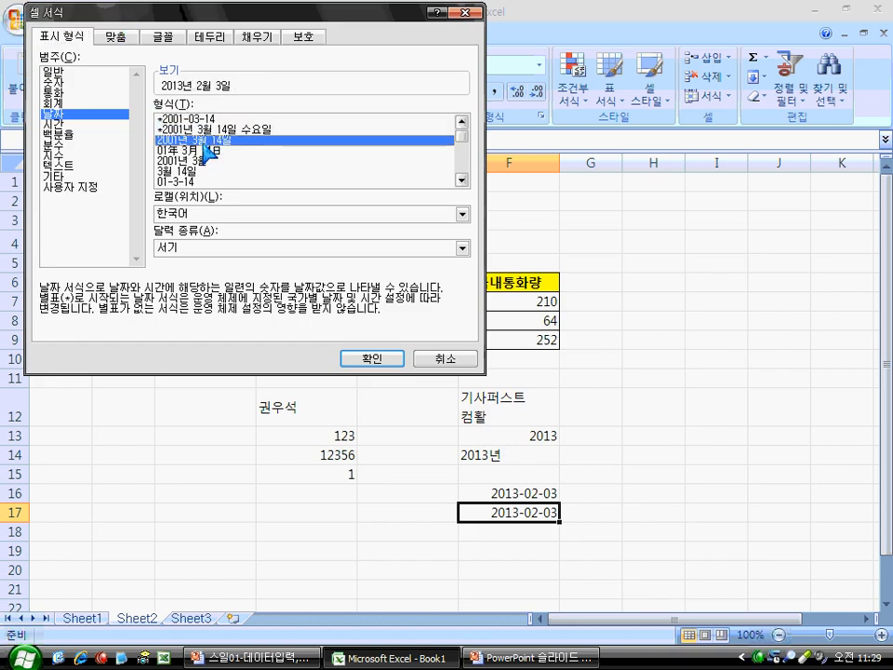
{"action": "left_click", "coordinate": [191, 119]}
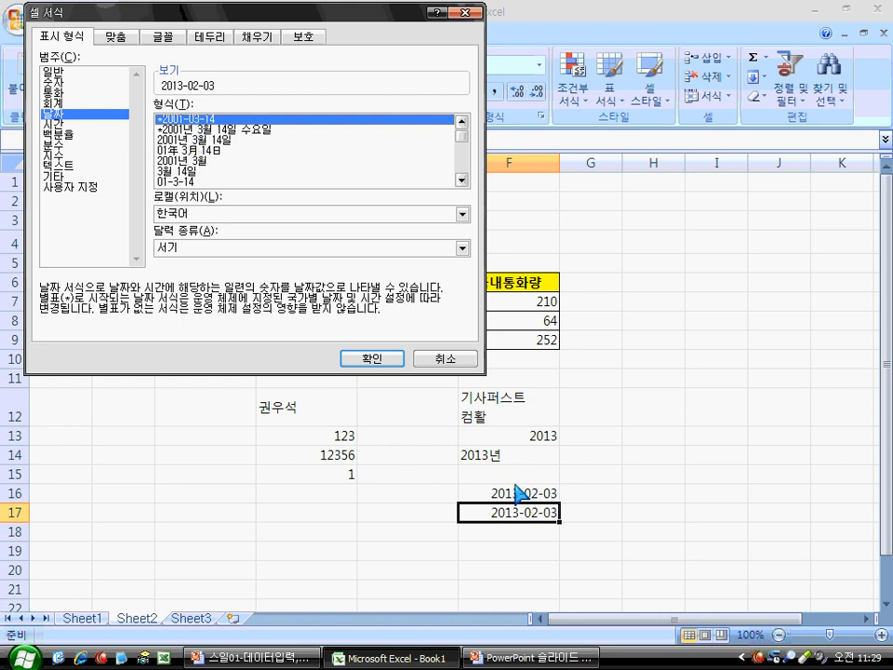
- Apply the '*2001년 3월 14일 수요일' long date format to F17
{"action": "left_click", "coordinate": [191, 129]}
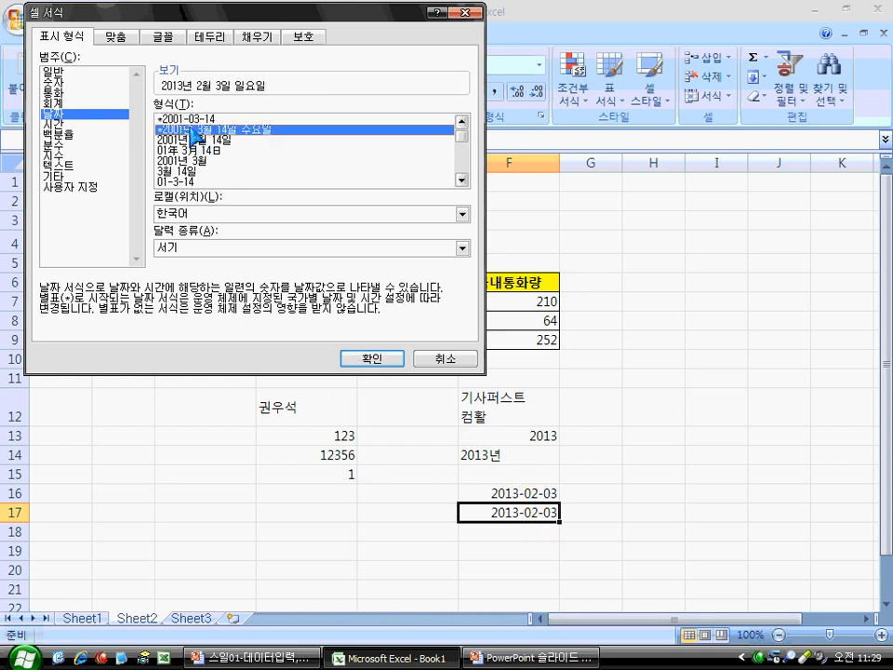
{"action": "left_click", "coordinate": [206, 141]}
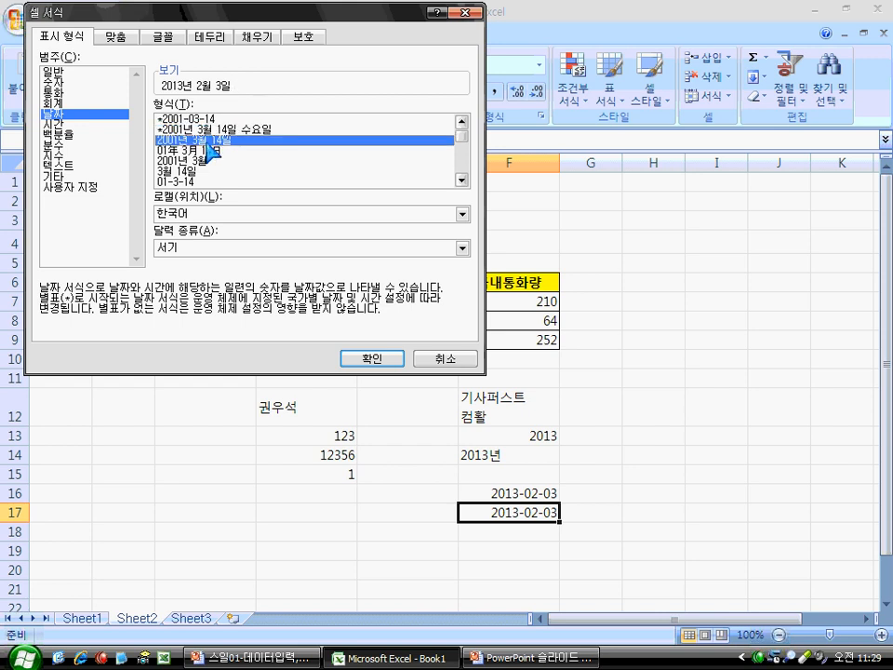
{"action": "left_click", "coordinate": [207, 150]}
{"action": "left_click", "coordinate": [200, 160]}
{"action": "left_click", "coordinate": [196, 171]}
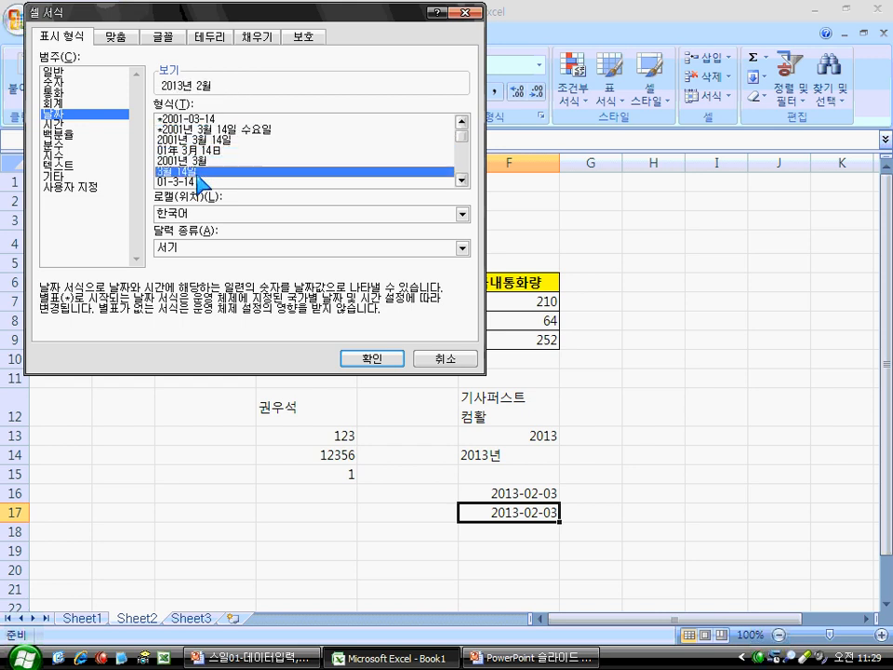
{"action": "mouse_move", "coordinate": [460, 136]}
{"action": "left_mouse_down"}
{"action": "mouse_move", "coordinate": [462, 170]}
{"action": "mouse_move", "coordinate": [463, 125]}
{"action": "left_mouse_up"}
{"action": "left_click", "coordinate": [270, 130]}
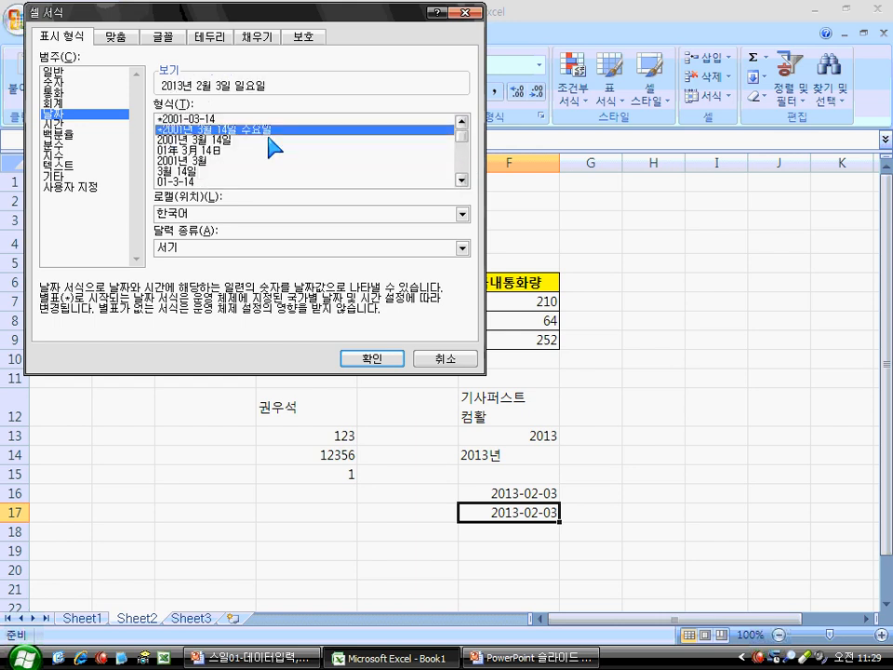
{"action": "left_click", "coordinate": [376, 359]}
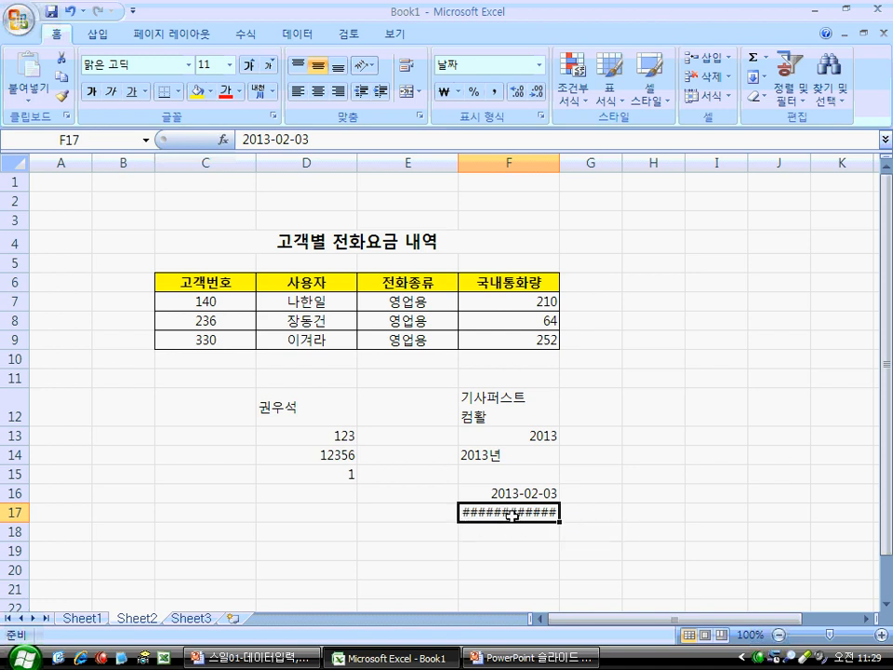
{"action": "mouse_move", "coordinate": [513, 516]}
- Autofit column F so F17 shows 2013년 2월 3일 일요일 instead of ####
{"action": "double_click", "coordinate": [560, 163]}
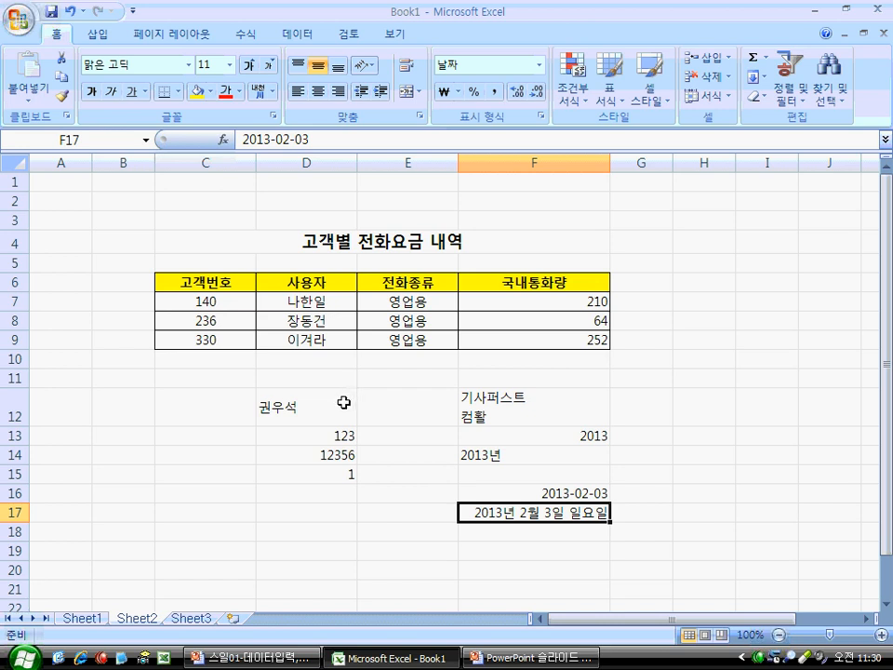
- Replace the first user name in D7 with a new name
{"action": "left_click", "coordinate": [303, 302]}
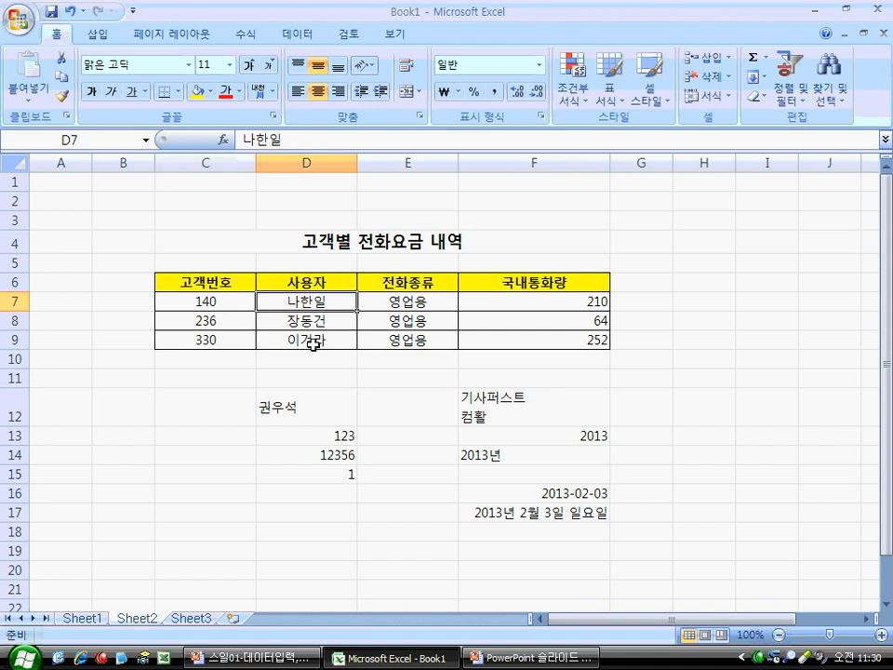
{"action": "type", "text": "권우석"}
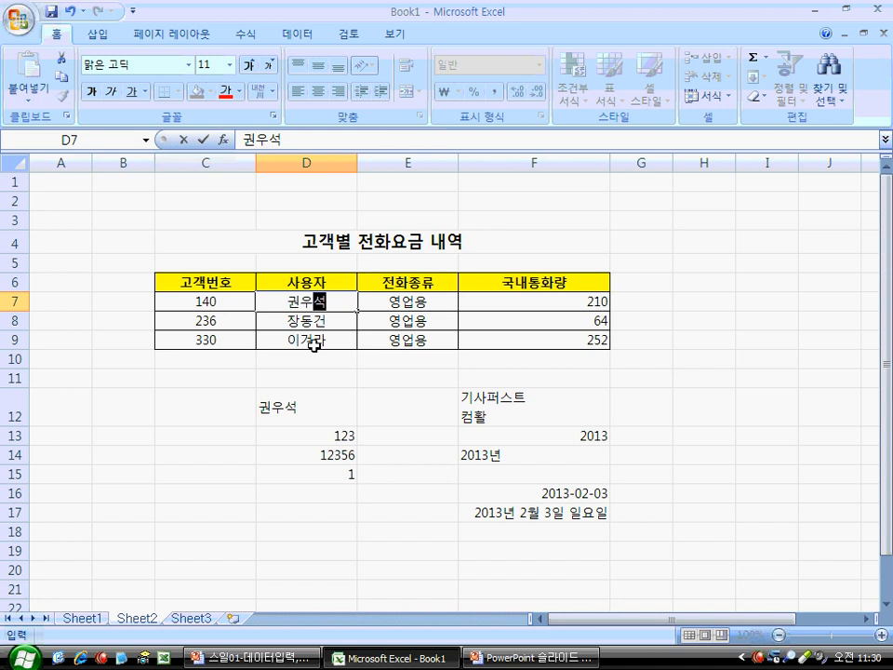
{"action": "left_click", "coordinate": [346, 375]}
{"action": "left_click", "coordinate": [323, 308]}
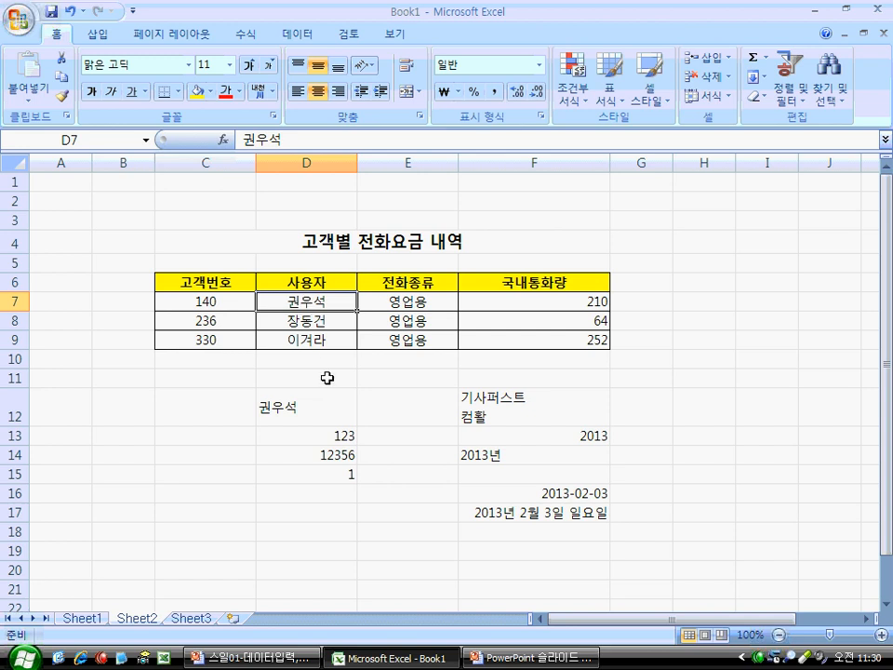
- Edit D7 in-cell, replacing the name's middle character with a different one
{"action": "double_click", "coordinate": [313, 300]}
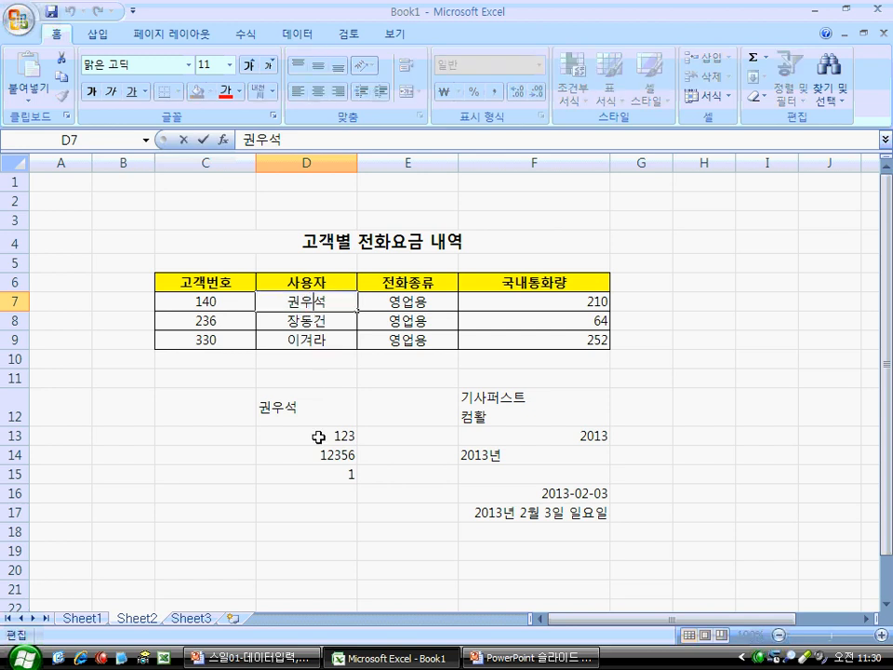
{"action": "left_click", "coordinate": [324, 340]}
{"action": "left_click", "coordinate": [311, 300]}
{"action": "double_click", "coordinate": [313, 300]}
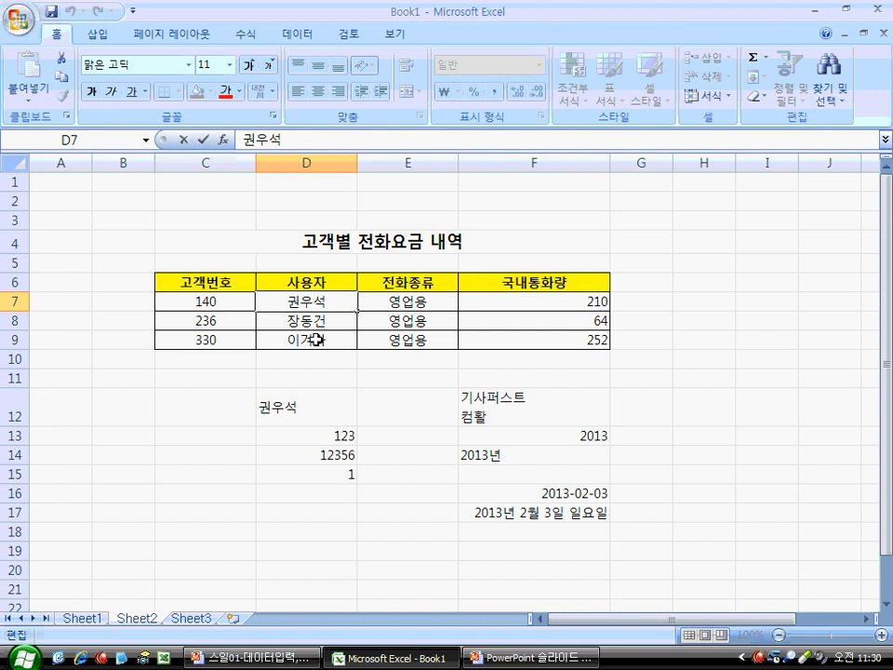
{"action": "key", "text": "BackSpace"}
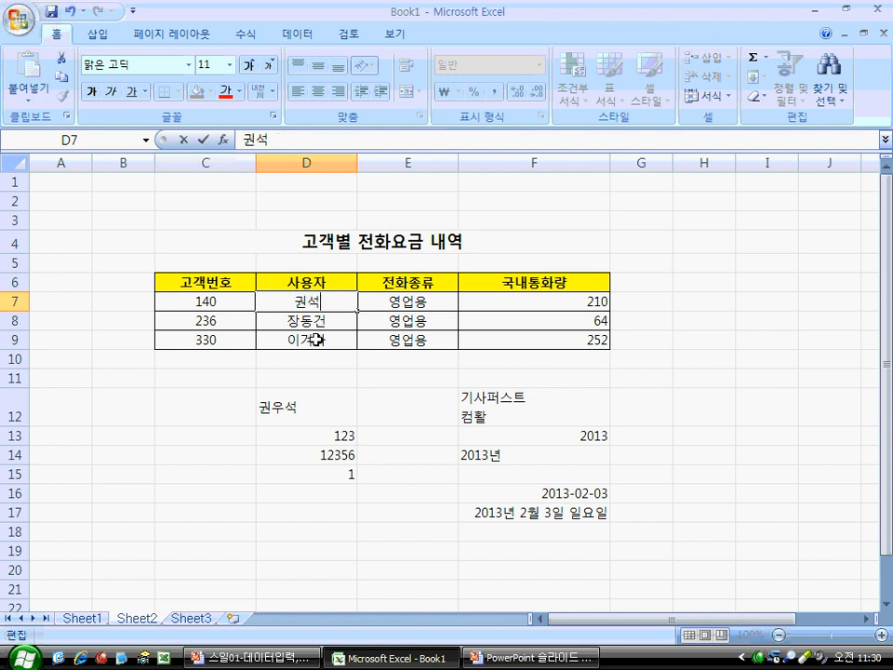
{"action": "type", "text": "상"}
{"action": "left_click", "coordinate": [316, 339]}
- Recheck D7's name in edit mode, then start editing the user name in D8
{"action": "left_click", "coordinate": [321, 300]}
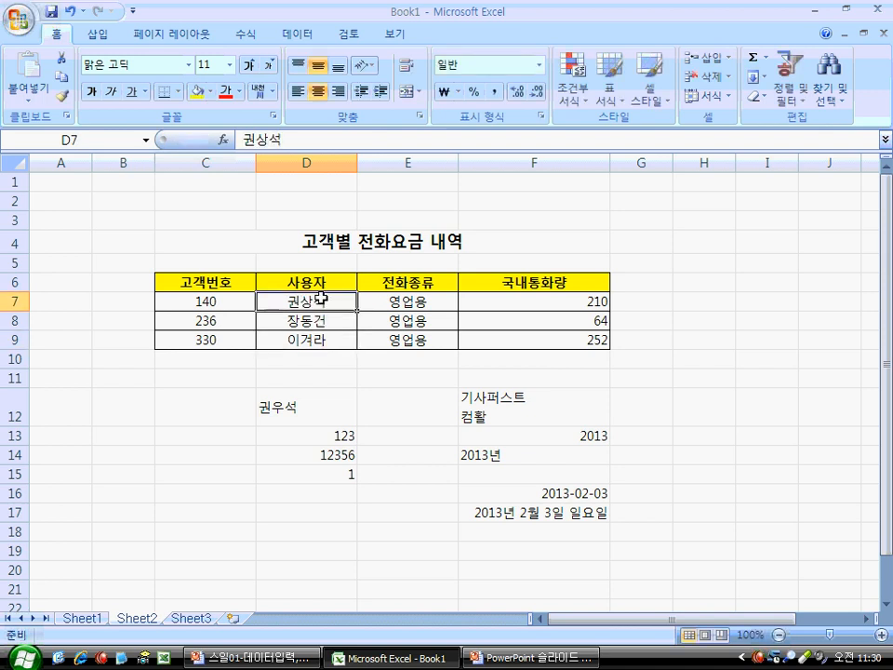
{"action": "double_click", "coordinate": [294, 301]}
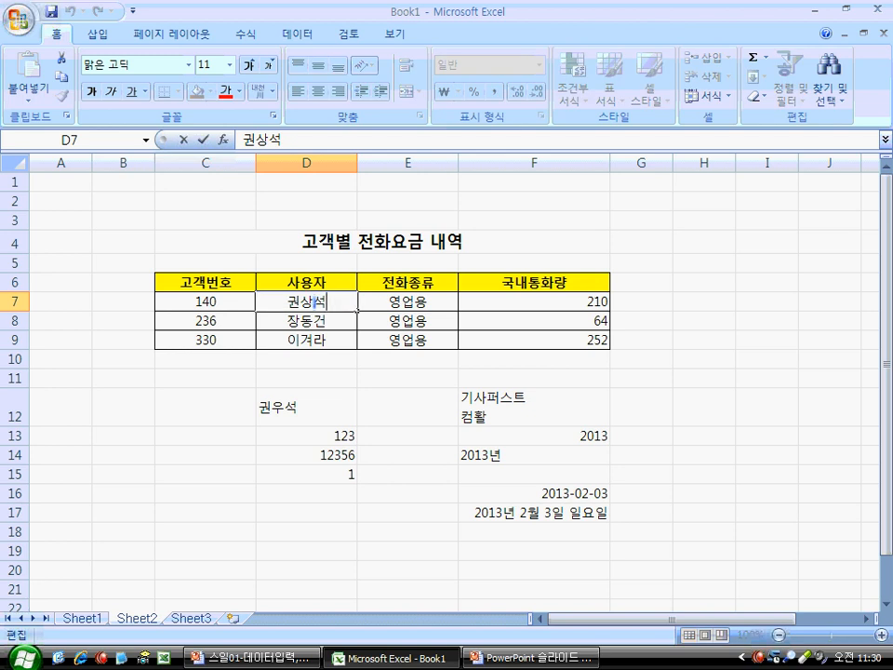
{"action": "key", "text": "Return"}
{"action": "left_click", "coordinate": [319, 298]}
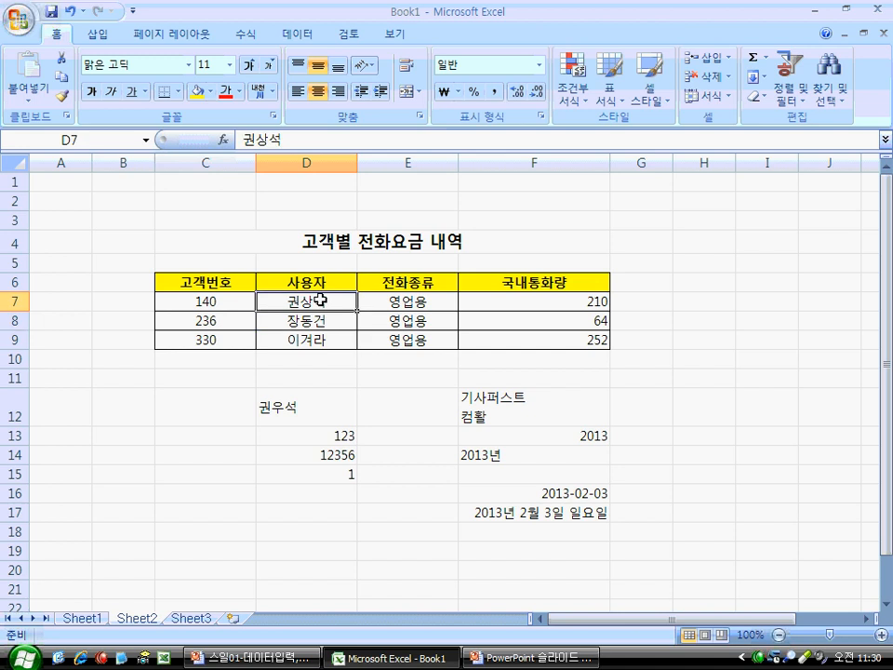
{"action": "double_click", "coordinate": [321, 295]}
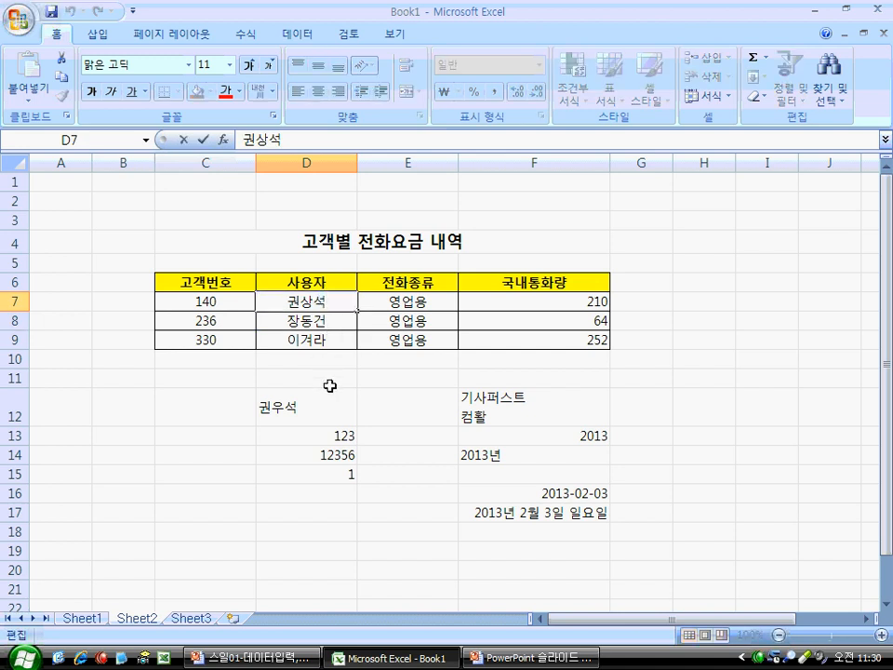
{"action": "left_click", "coordinate": [329, 385]}
{"action": "left_click", "coordinate": [319, 317]}
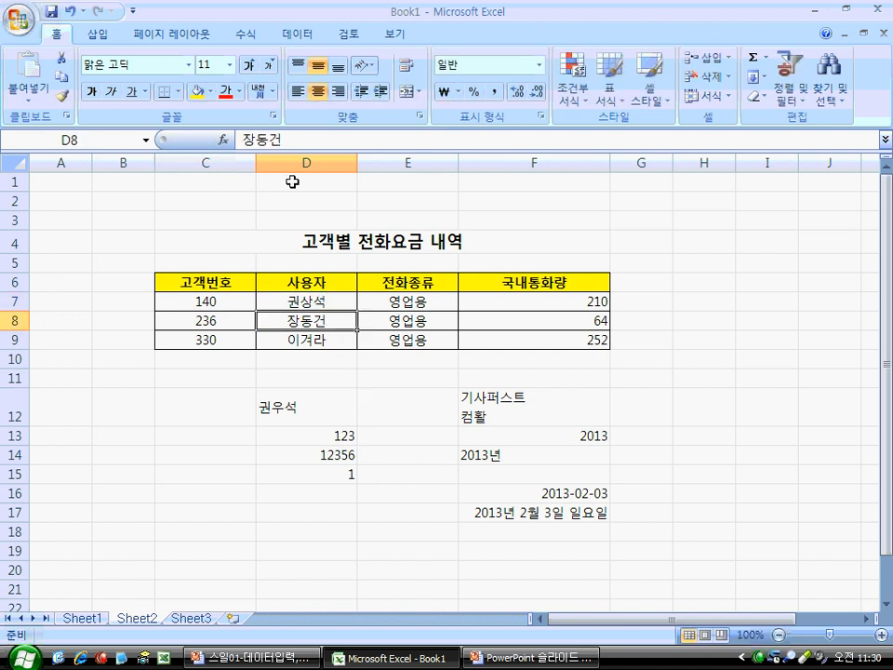
{"action": "double_click", "coordinate": [319, 319]}
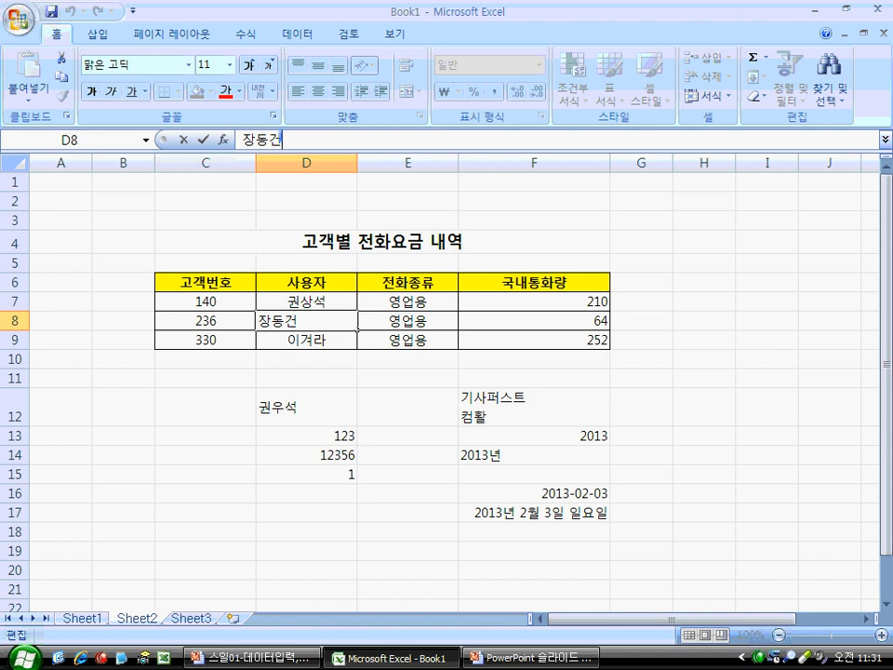